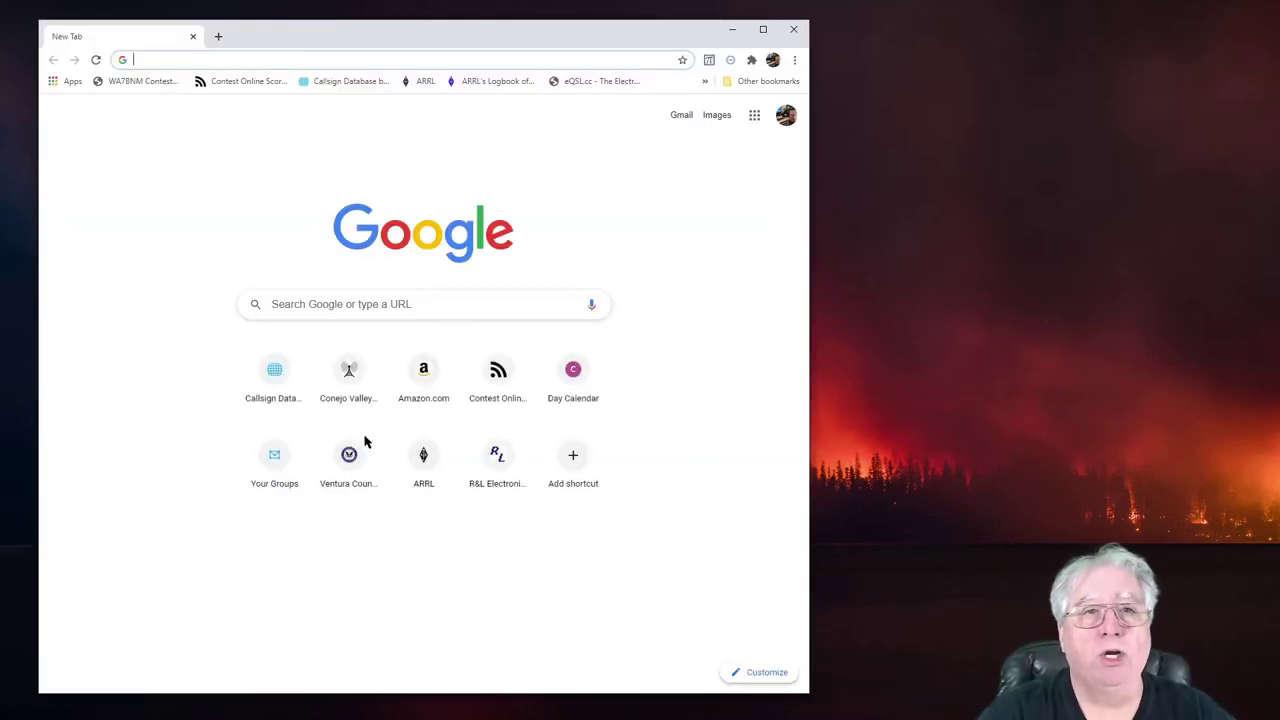
# Search Google for signallink and open the SignaLink USB Product Guide from the Tigertronics SignaLink USB Interface page
pyautogui.write('sing')
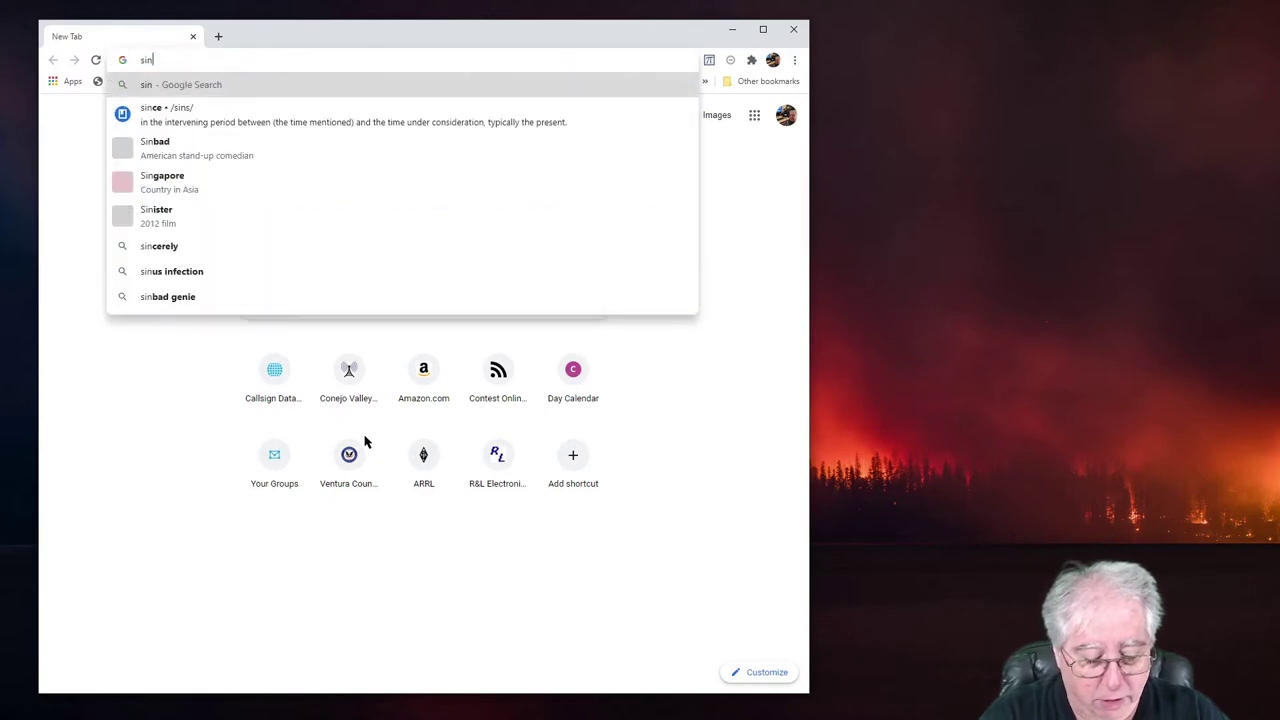
pyautogui.press('BackSpace')
pyautogui.press('BackSpace')
pyautogui.write('gnallink')
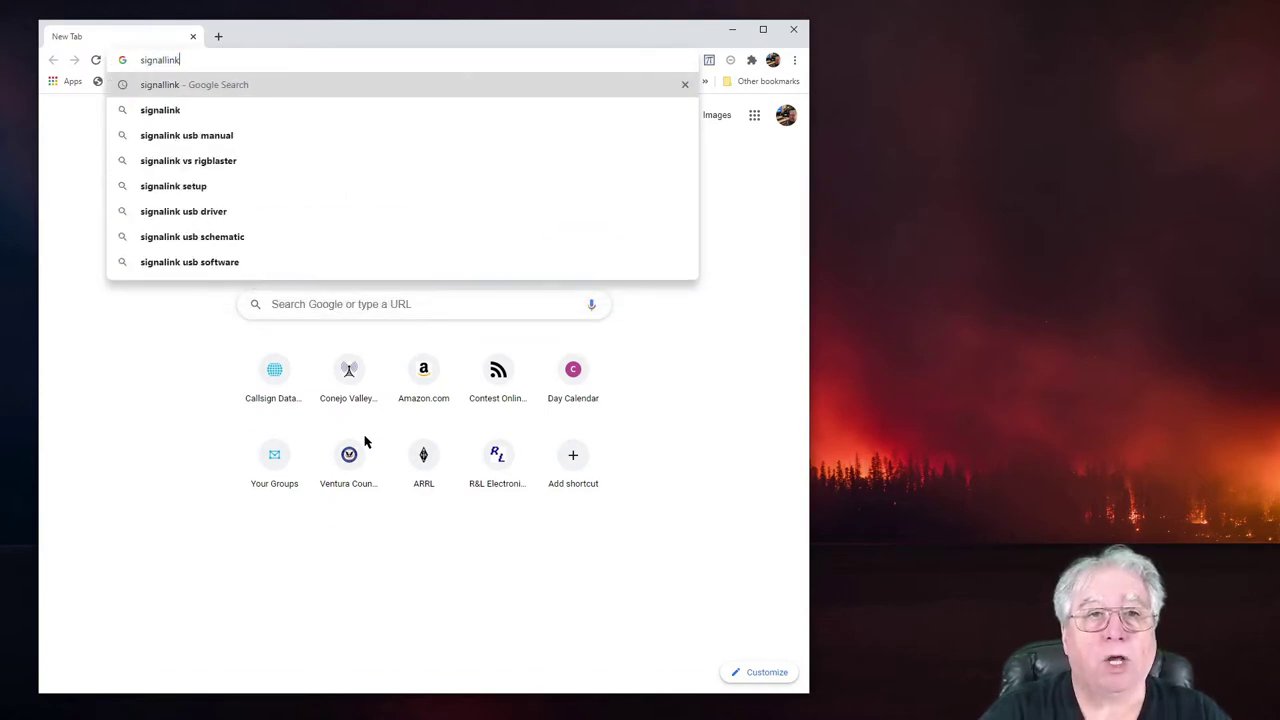
pyautogui.press('Return')
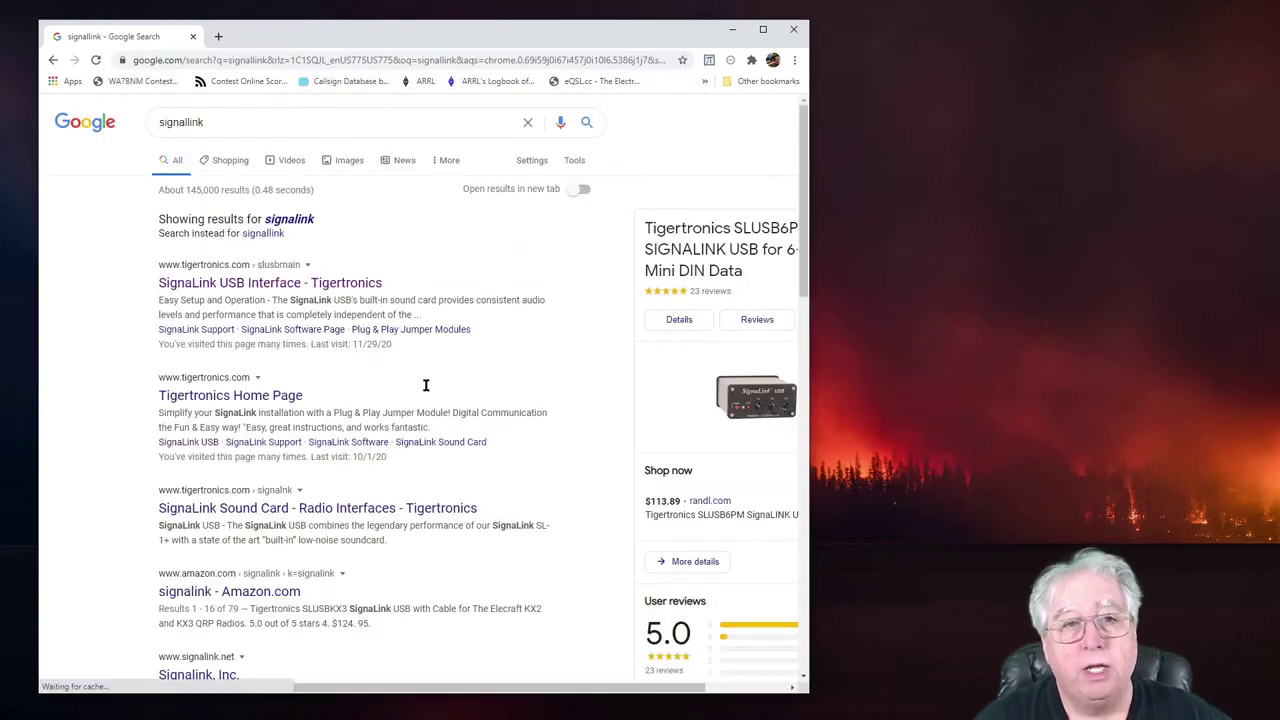
pyautogui.click(229, 287)
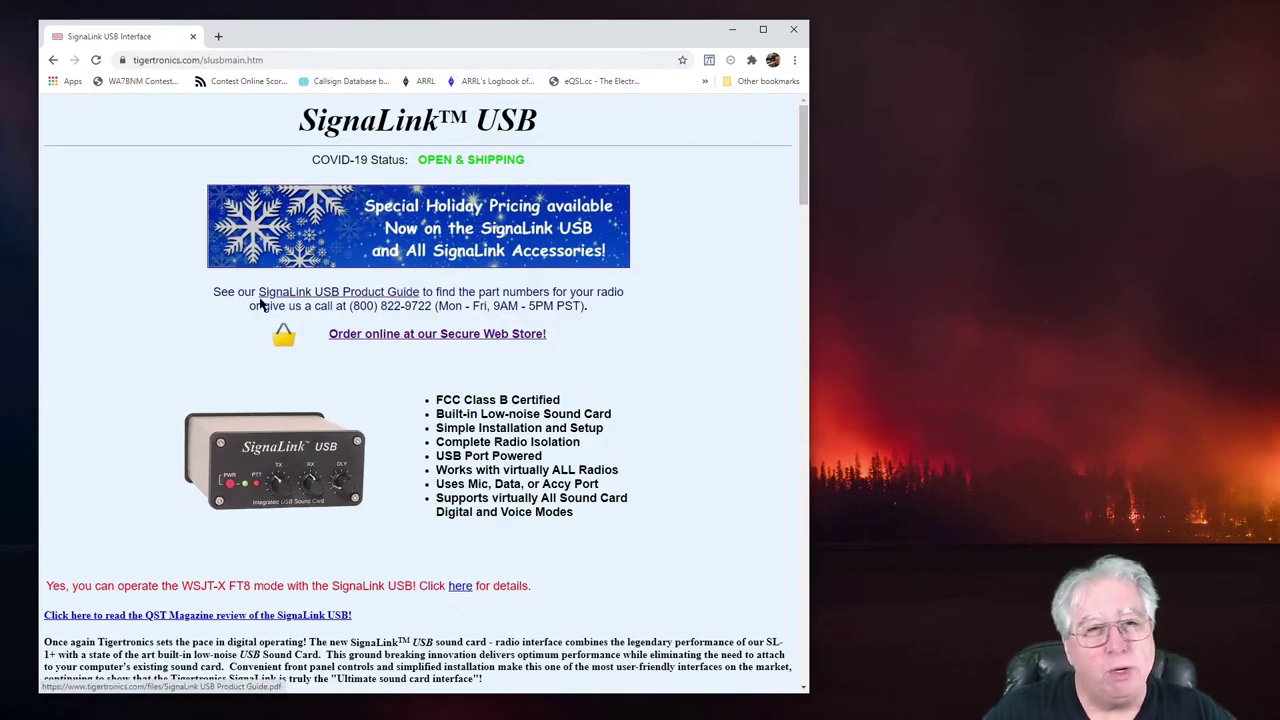
pyautogui.click(336, 297)
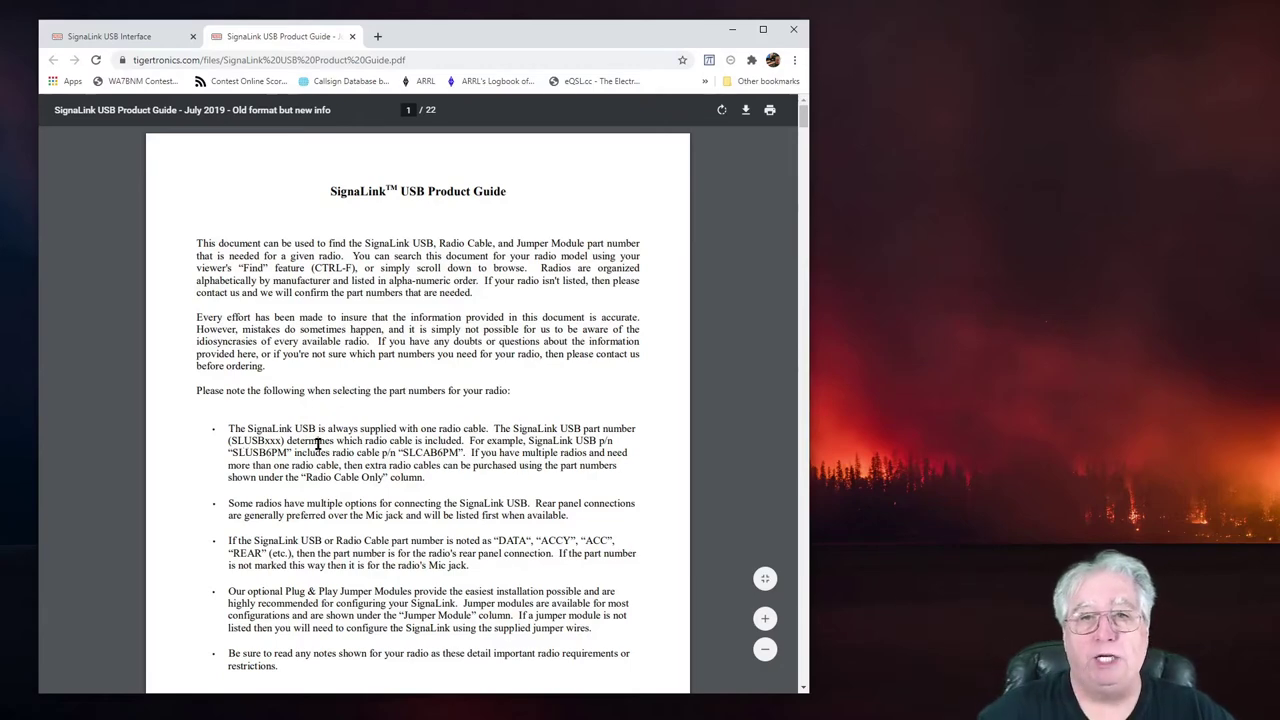
# Review the product guide's ordering notes and the Alinco table, highlighting the radio cable part number for the ALD-24T
pyautogui.scroll(-1, 318, 443)
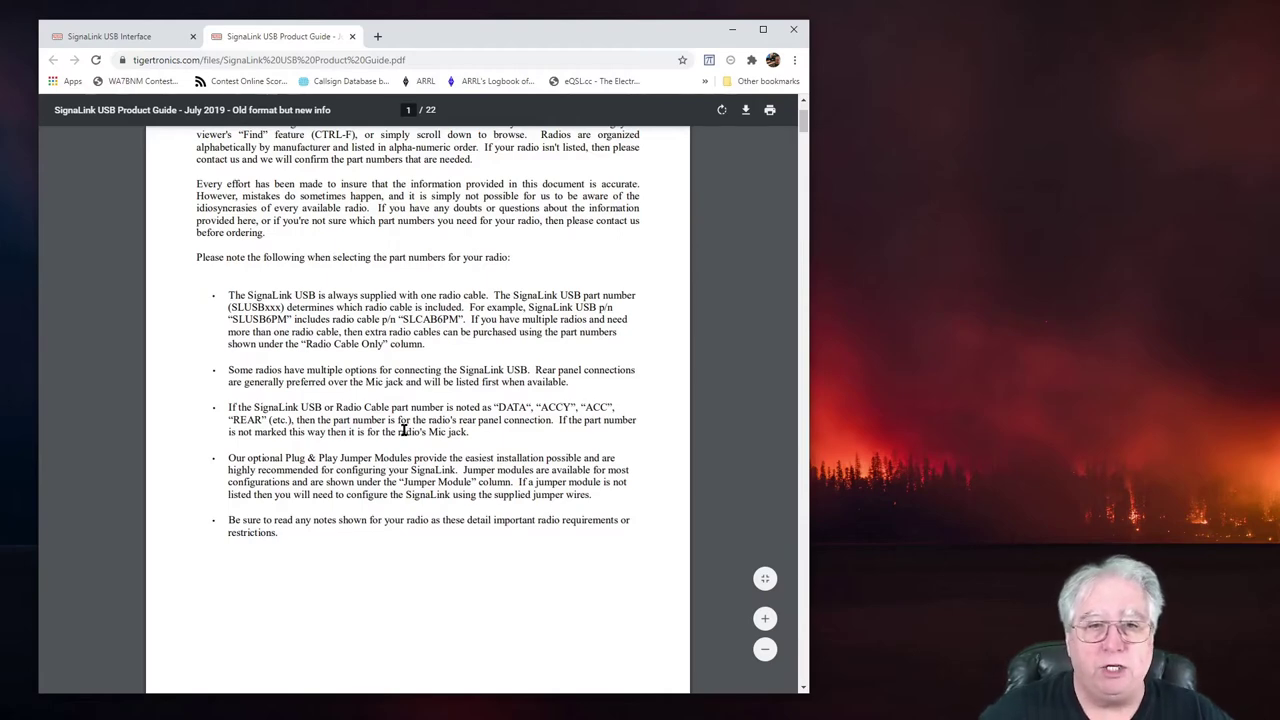
pyautogui.scroll(-5, 390, 425)
pyautogui.scroll(-2, 364, 380)
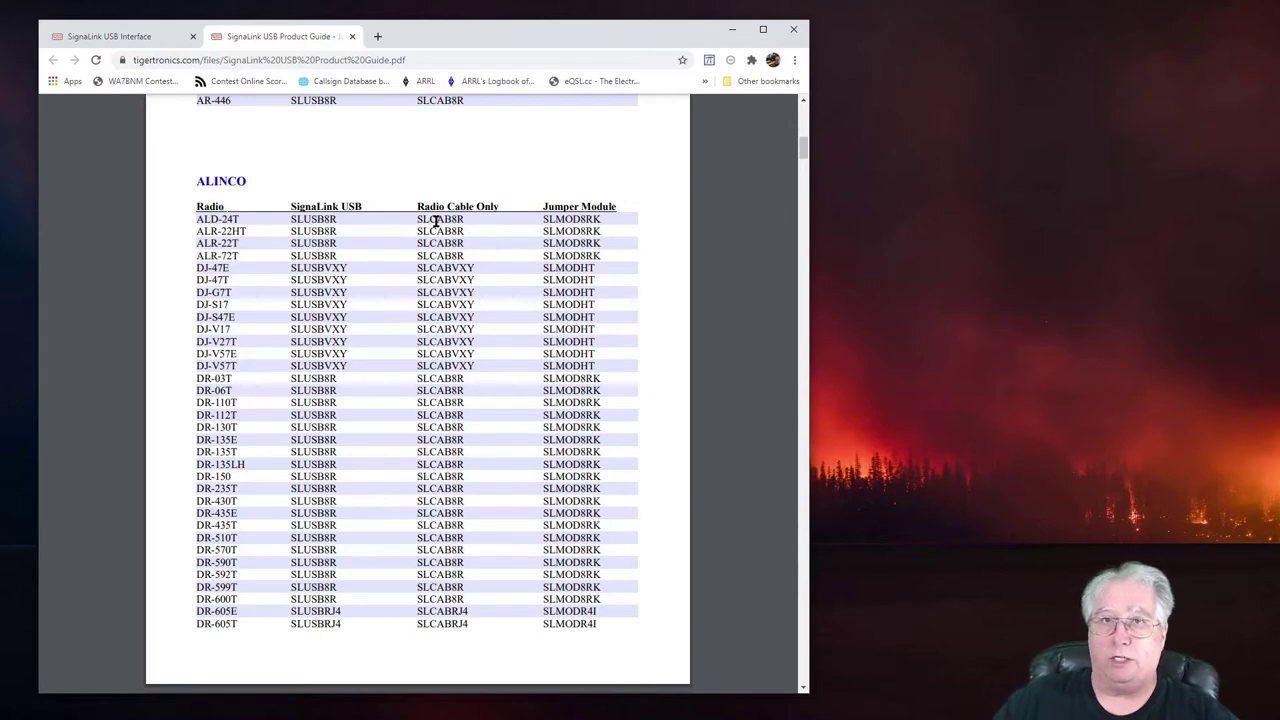
pyautogui.doubleClick(437, 218)
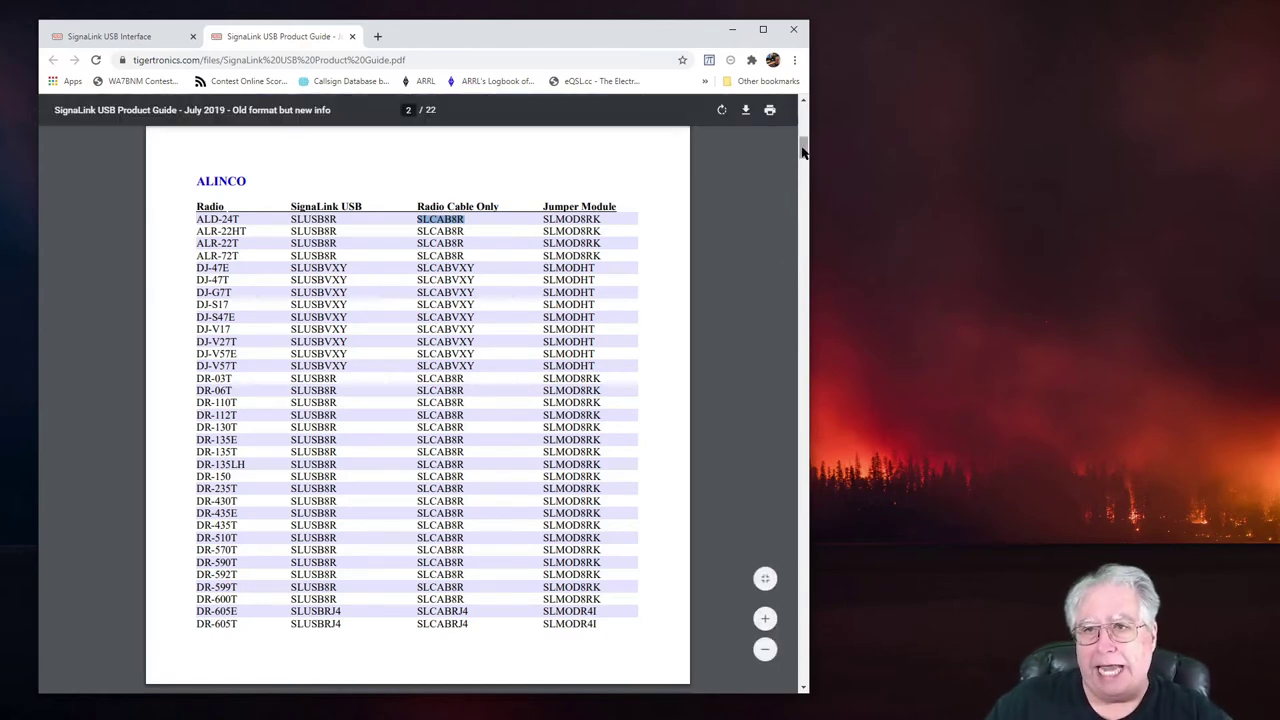
# Find the FT-8900R in the product guide's Yaesu tables and highlight its model number
pyautogui.moveTo(803, 150); pyautogui.dragTo(806, 594)
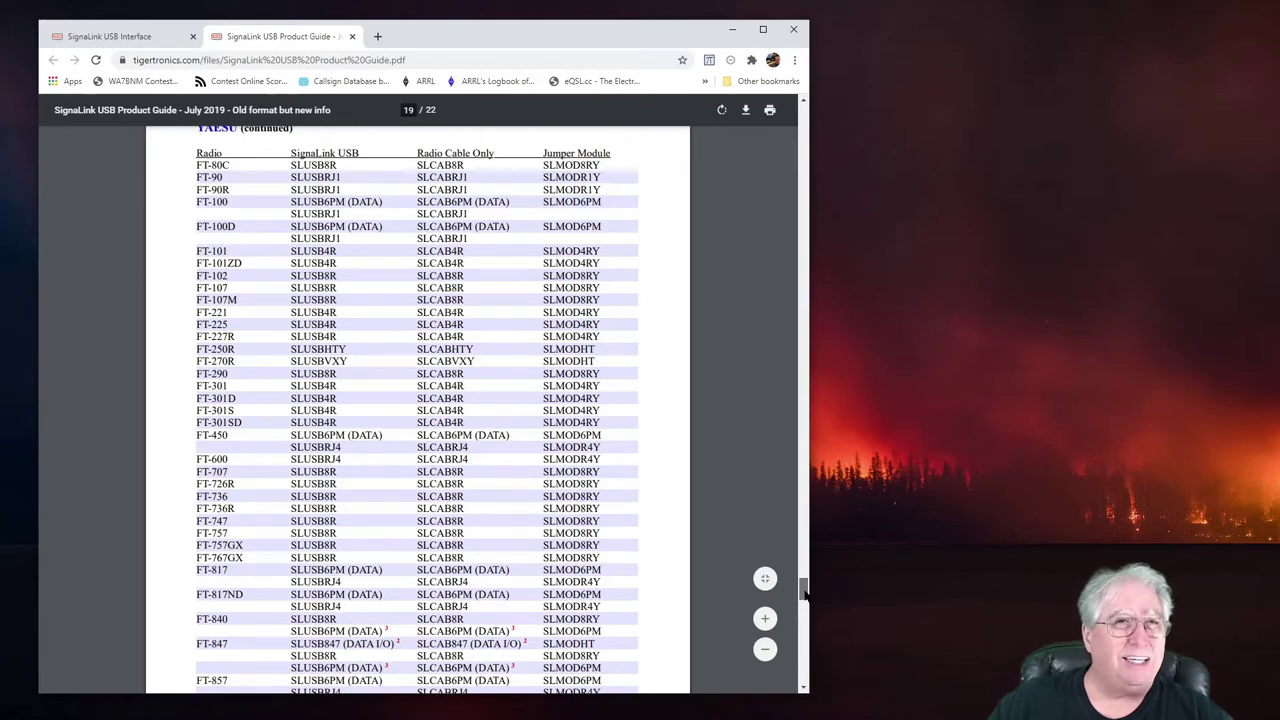
pyautogui.moveTo(806, 595); pyautogui.dragTo(806, 600)
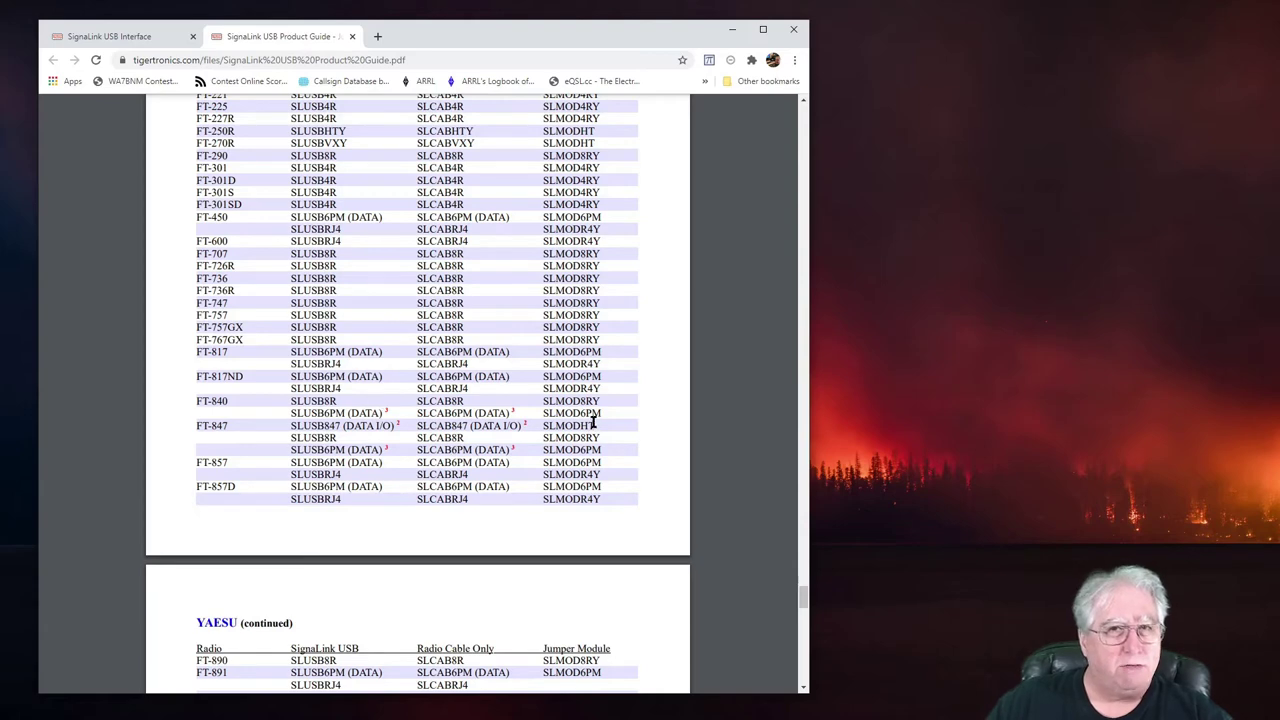
pyautogui.scroll(-3, 732, 416)
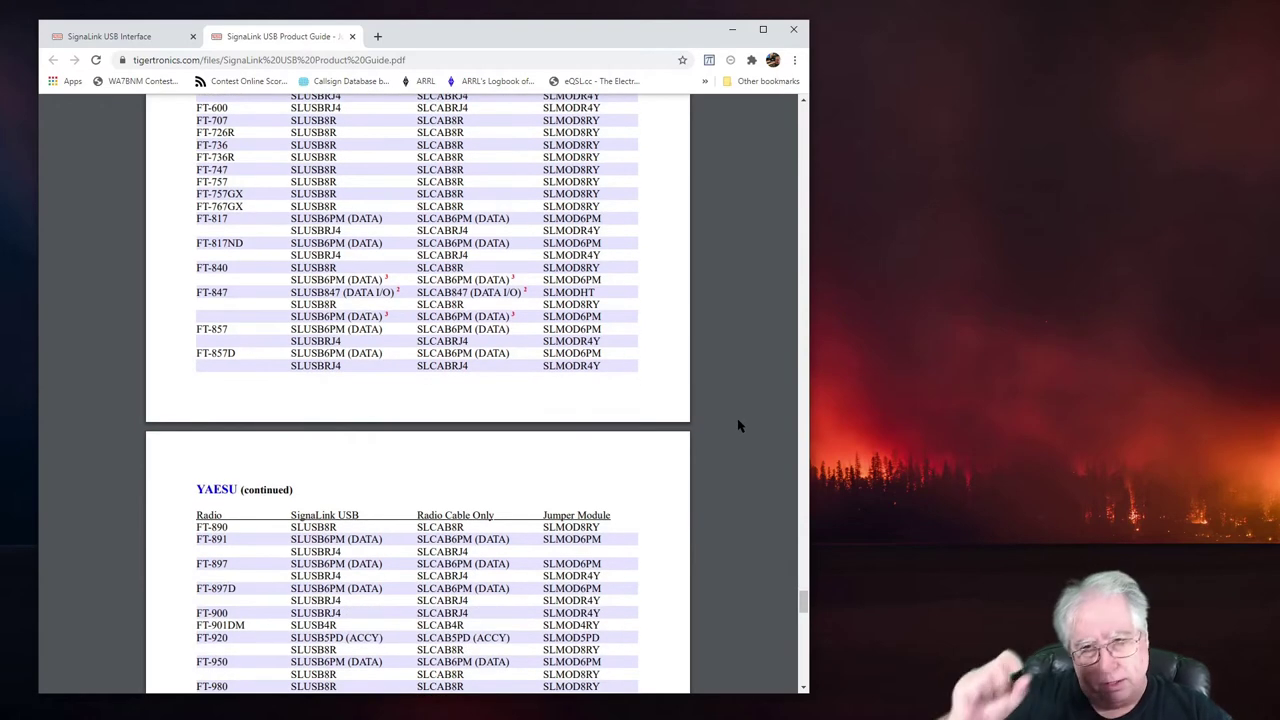
pyautogui.scroll(-3, 666, 420)
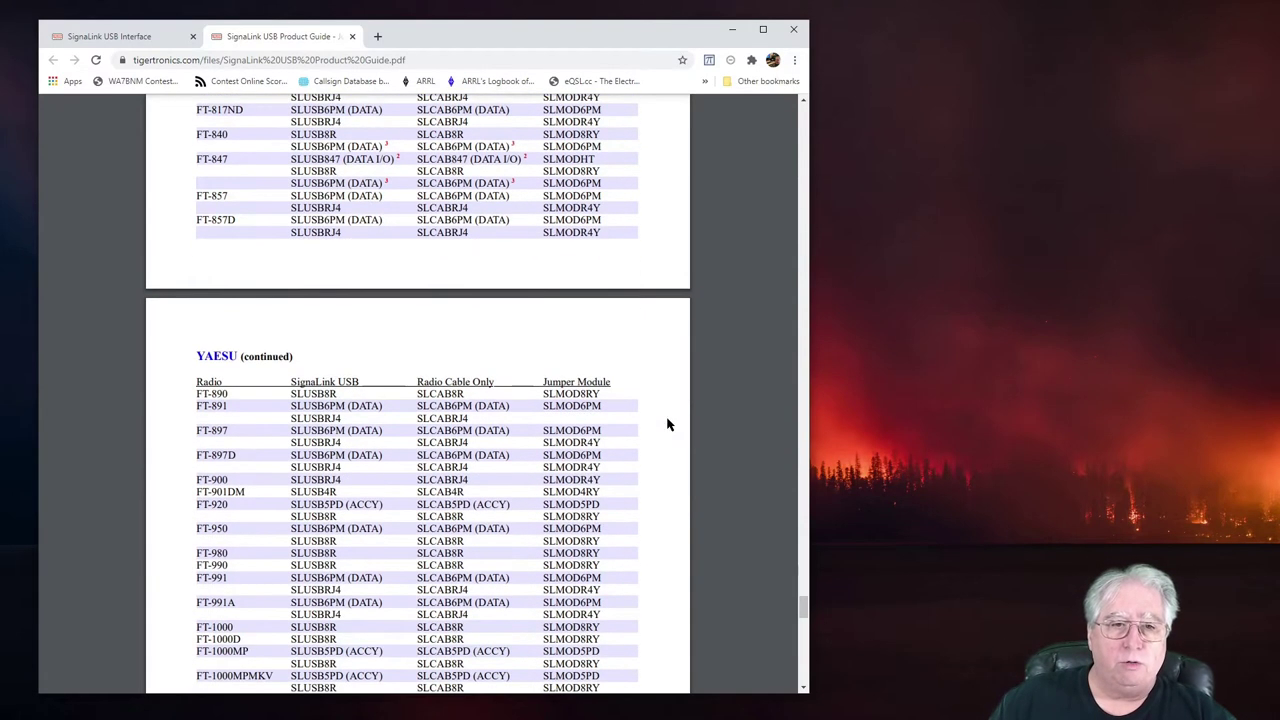
pyautogui.scroll(-7, 216, 450)
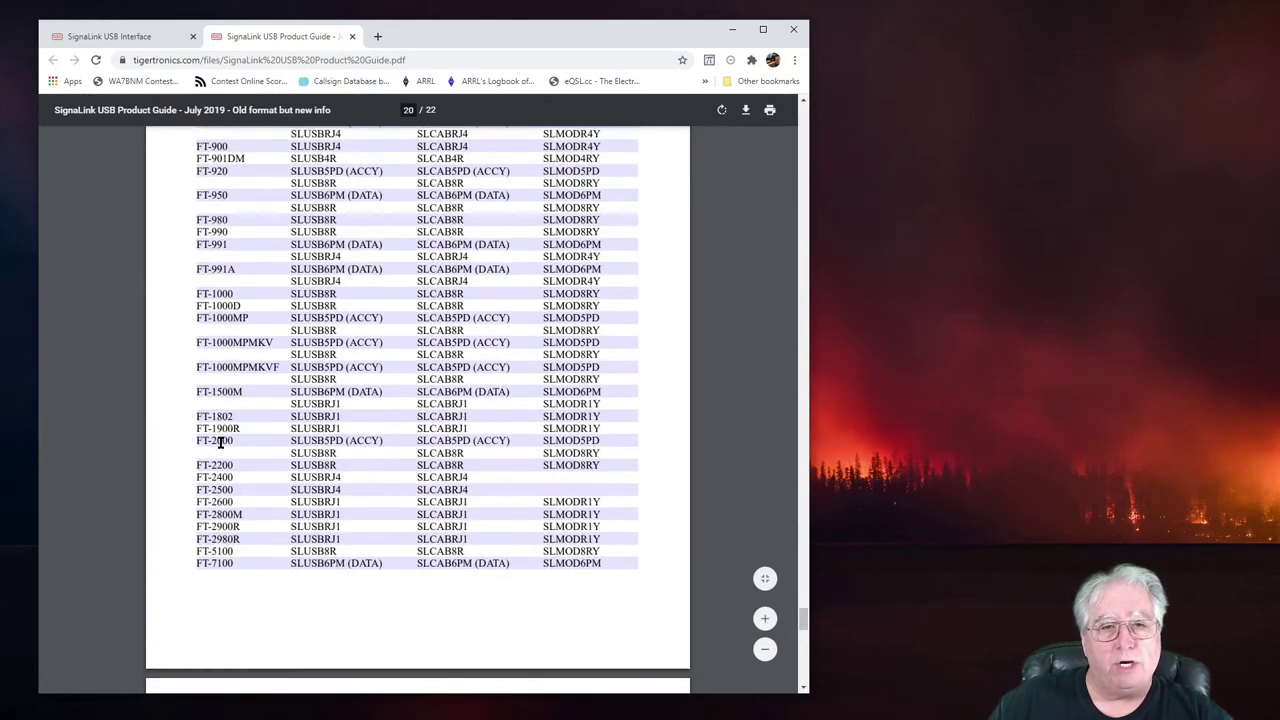
pyautogui.scroll(-10, 221, 440)
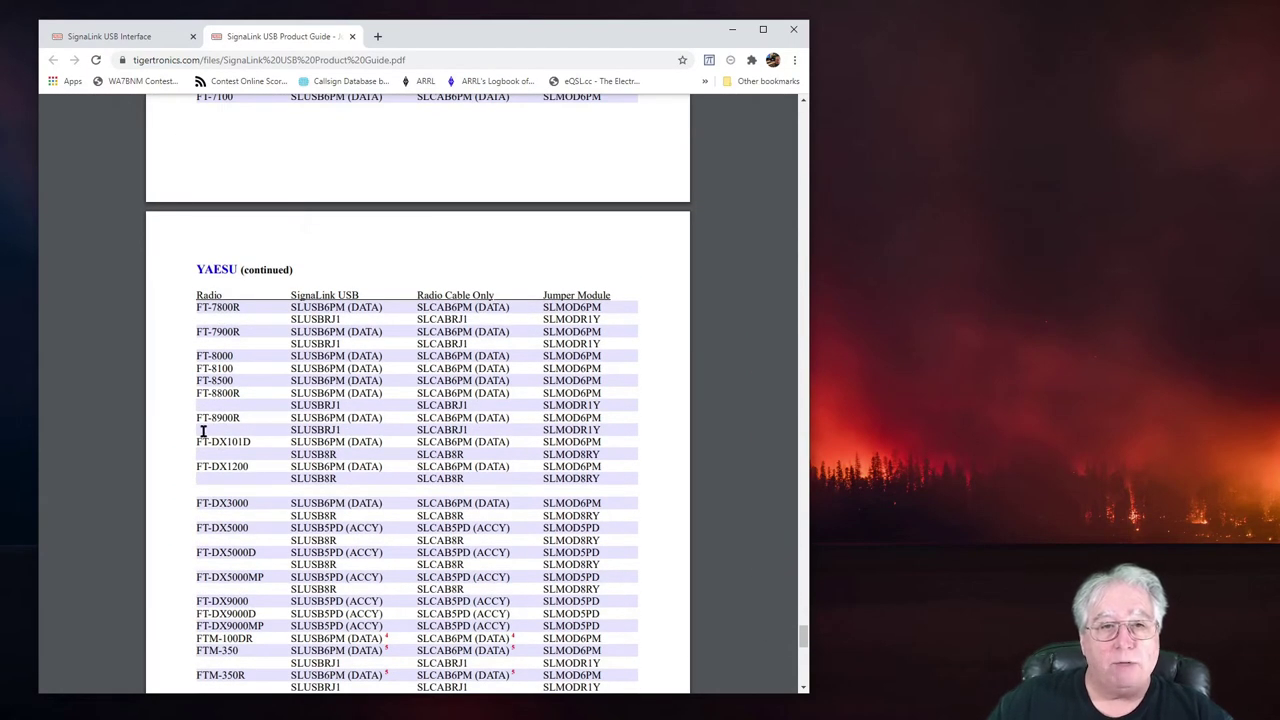
pyautogui.doubleClick(212, 420)
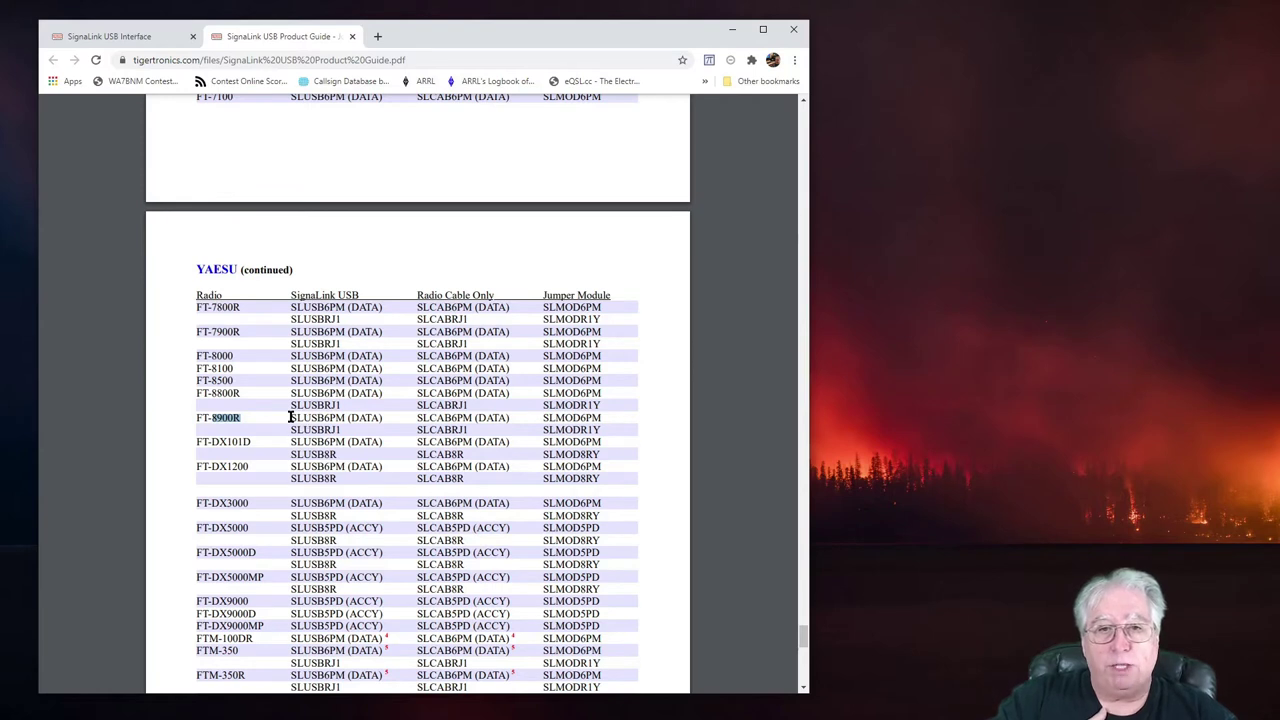
# Highlight the FT-8900R's data-port part numbers for the SignaLink USB, the radio cable and the jumper module in turn
pyautogui.click(298, 418)
pyautogui.moveTo(302, 418); pyautogui.dragTo(344, 418)
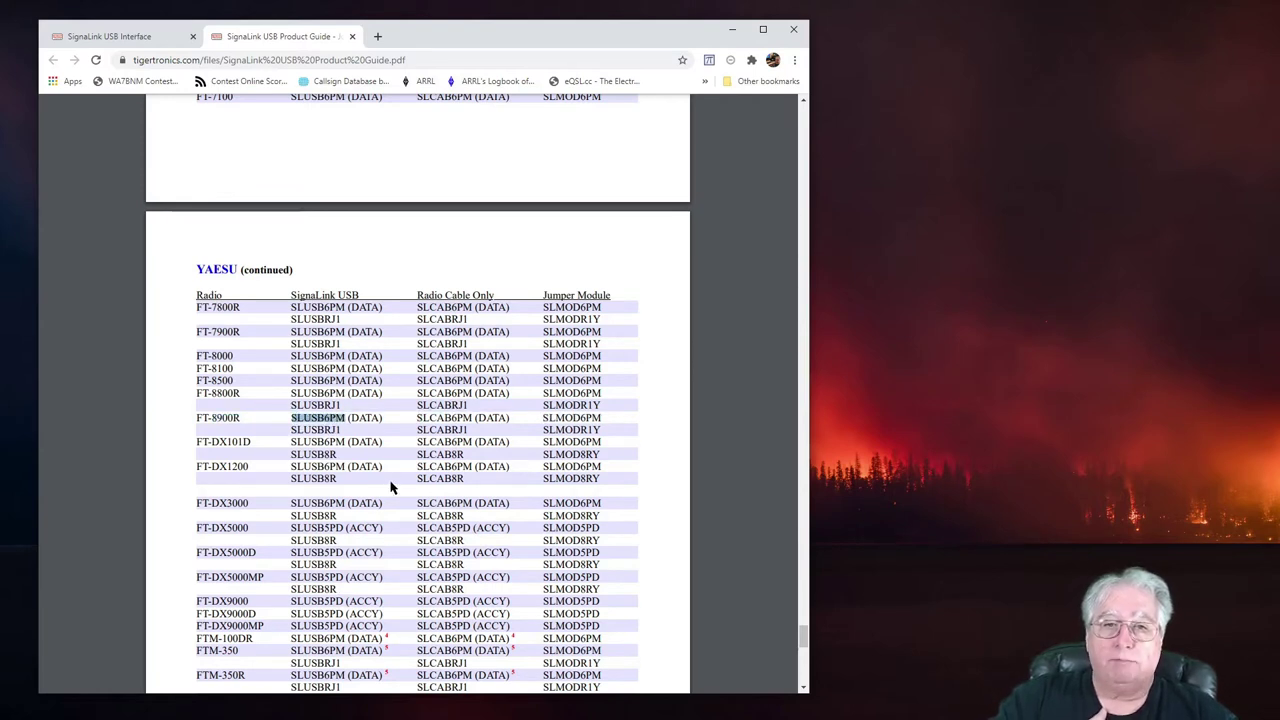
pyautogui.doubleClick(439, 418)
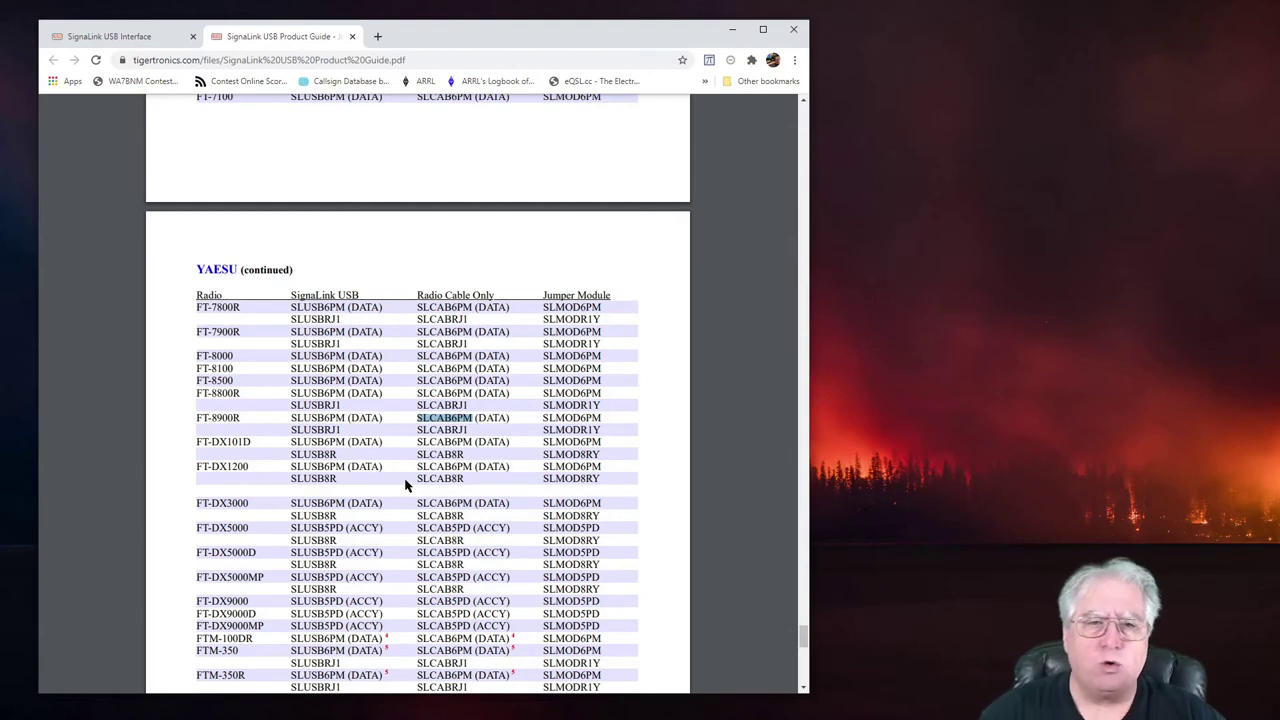
pyautogui.tripleClick(305, 418)
pyautogui.click(305, 418)
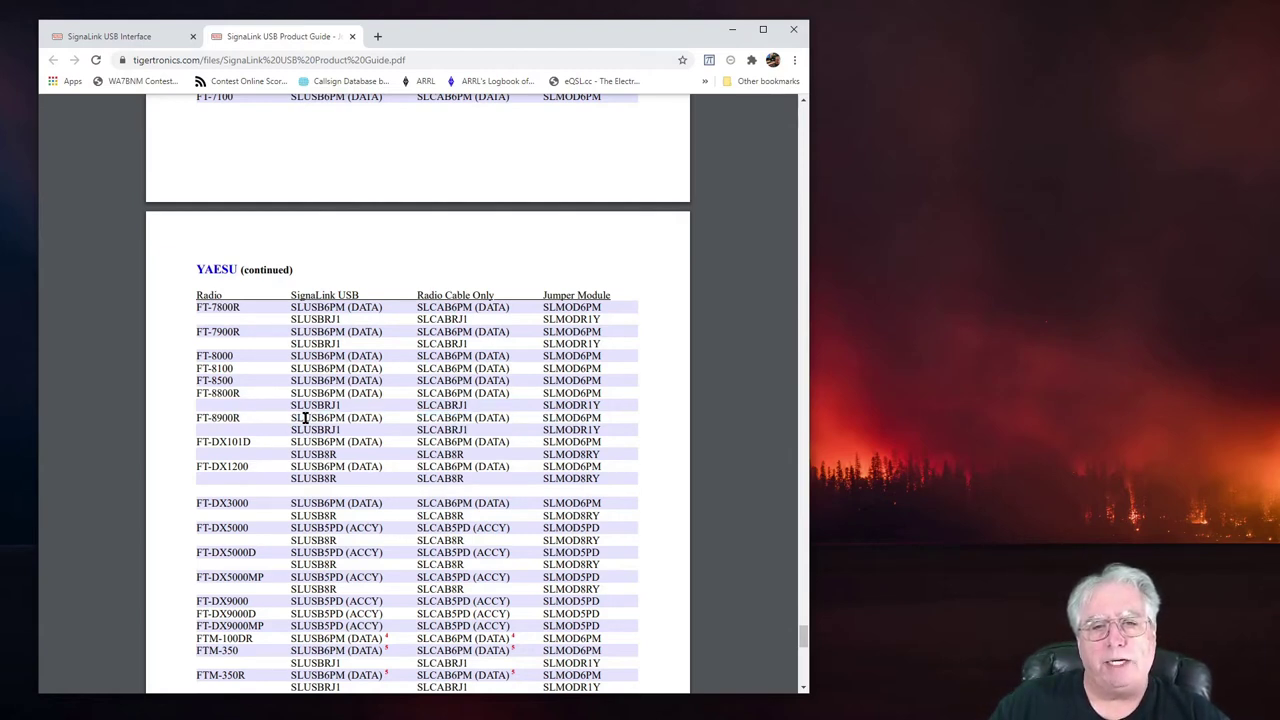
pyautogui.doubleClick(305, 418)
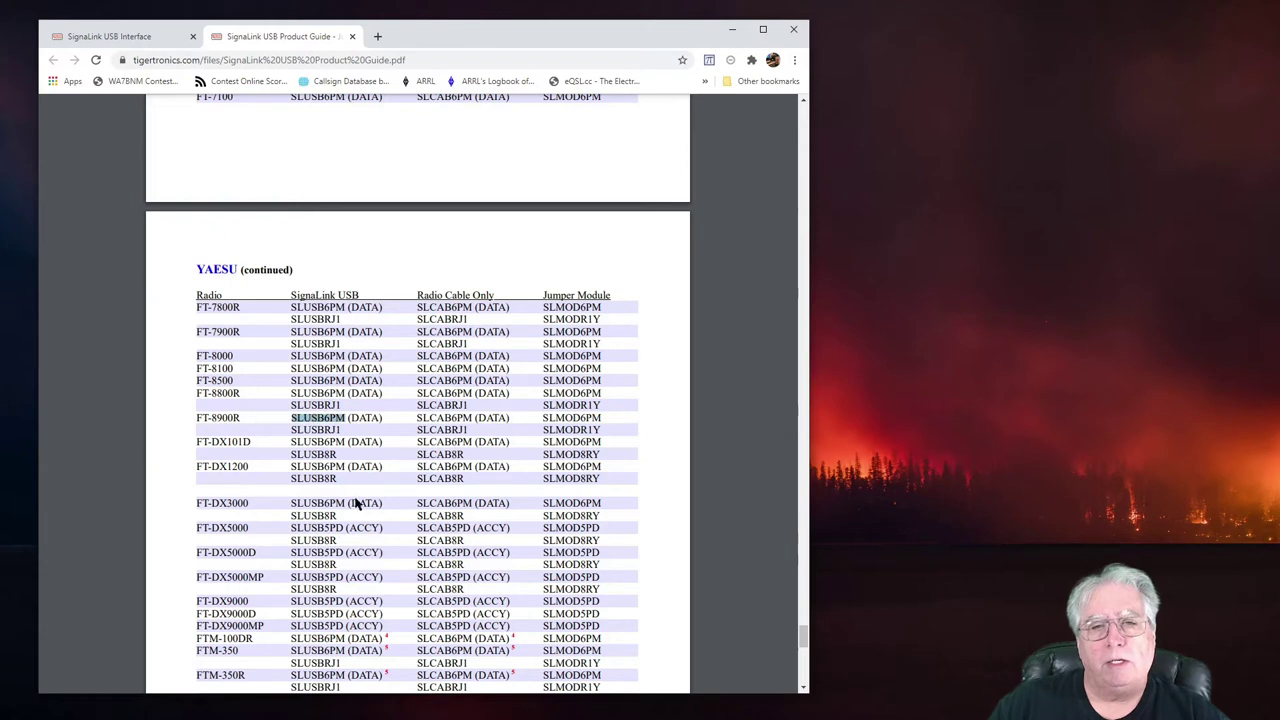
pyautogui.doubleClick(567, 418)
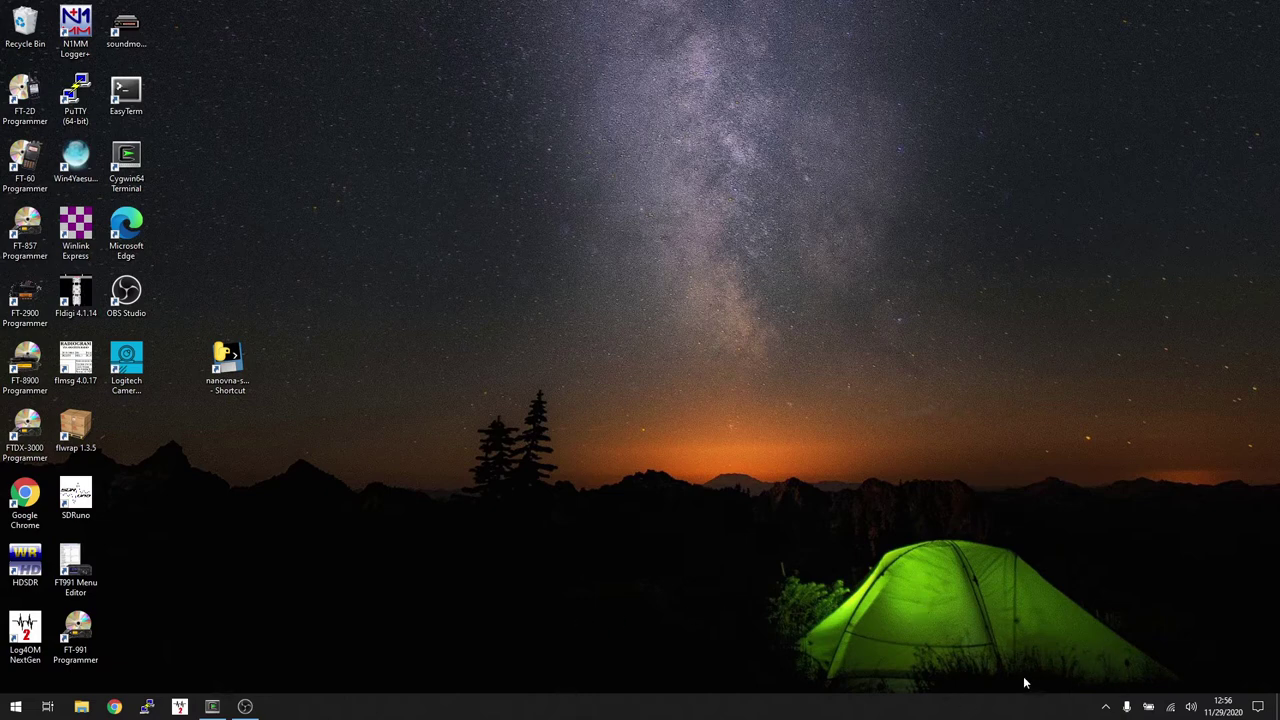
# Open Windows Device Manager, examine the devices under Audio inputs and outputs, and close it again
pyautogui.rightClick(14, 709)
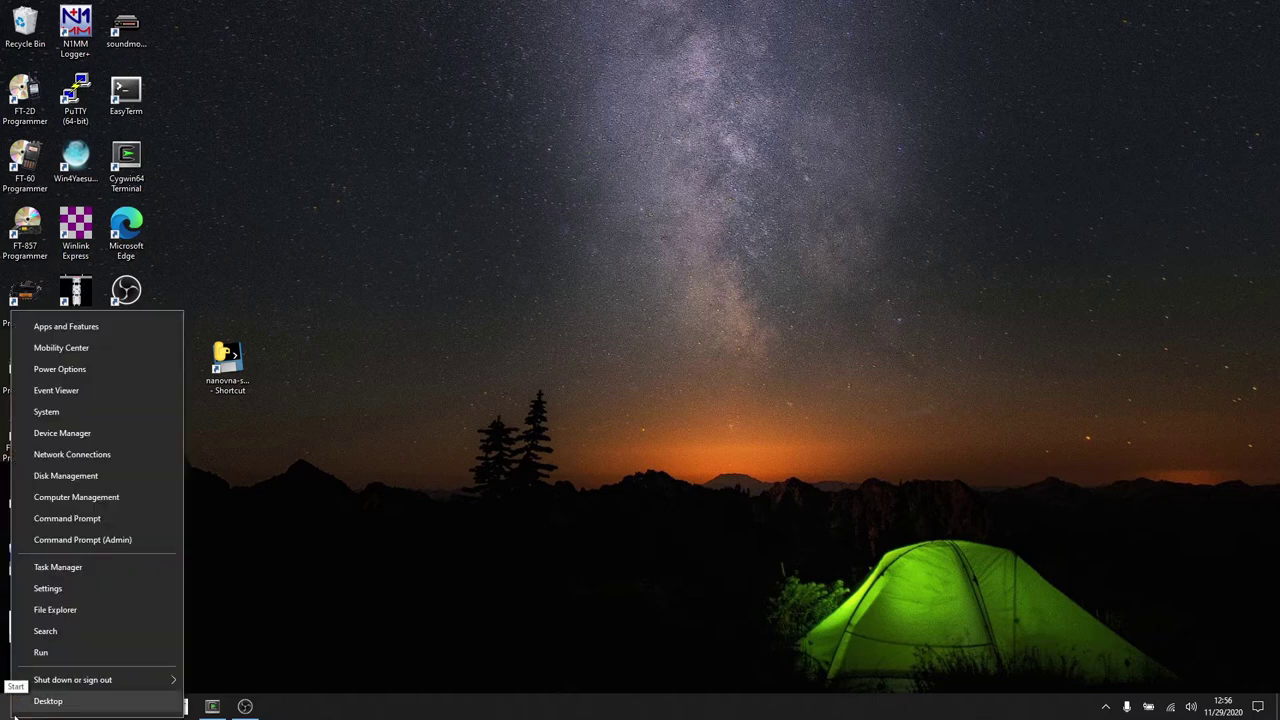
pyautogui.click(60, 434)
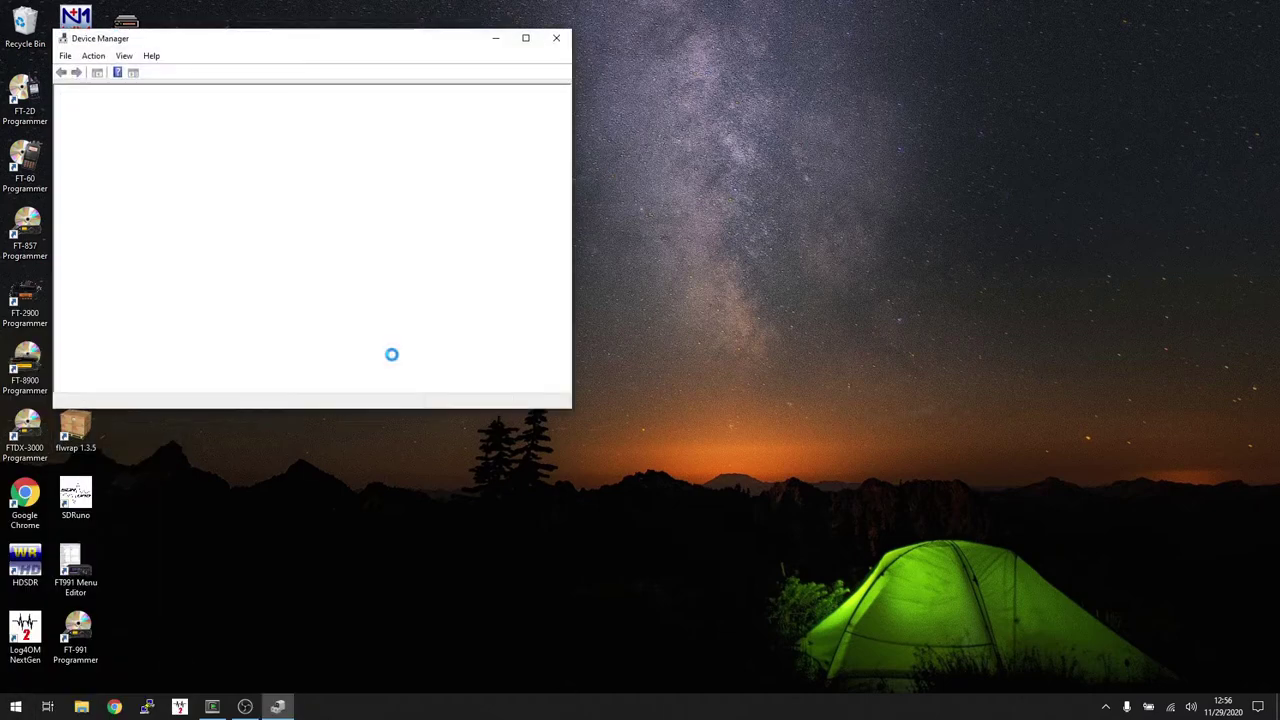
pyautogui.moveTo(251, 45); pyautogui.dragTo(467, 105)
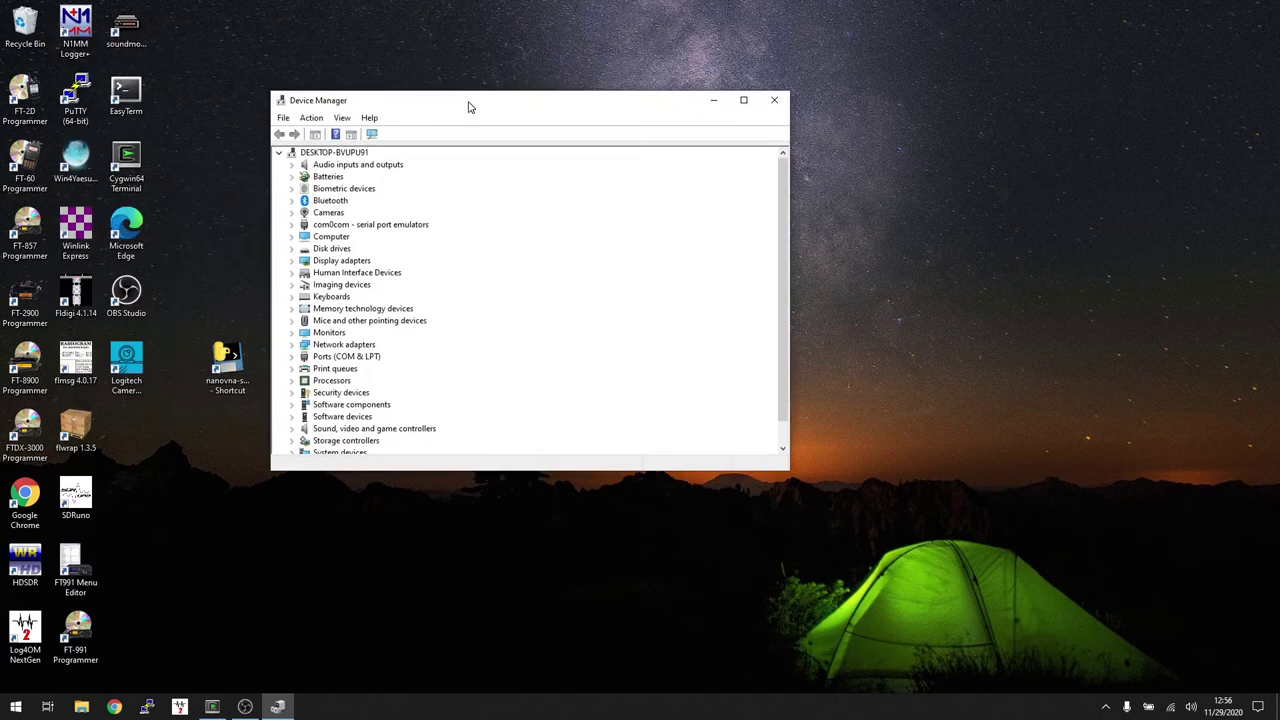
pyautogui.click(290, 162)
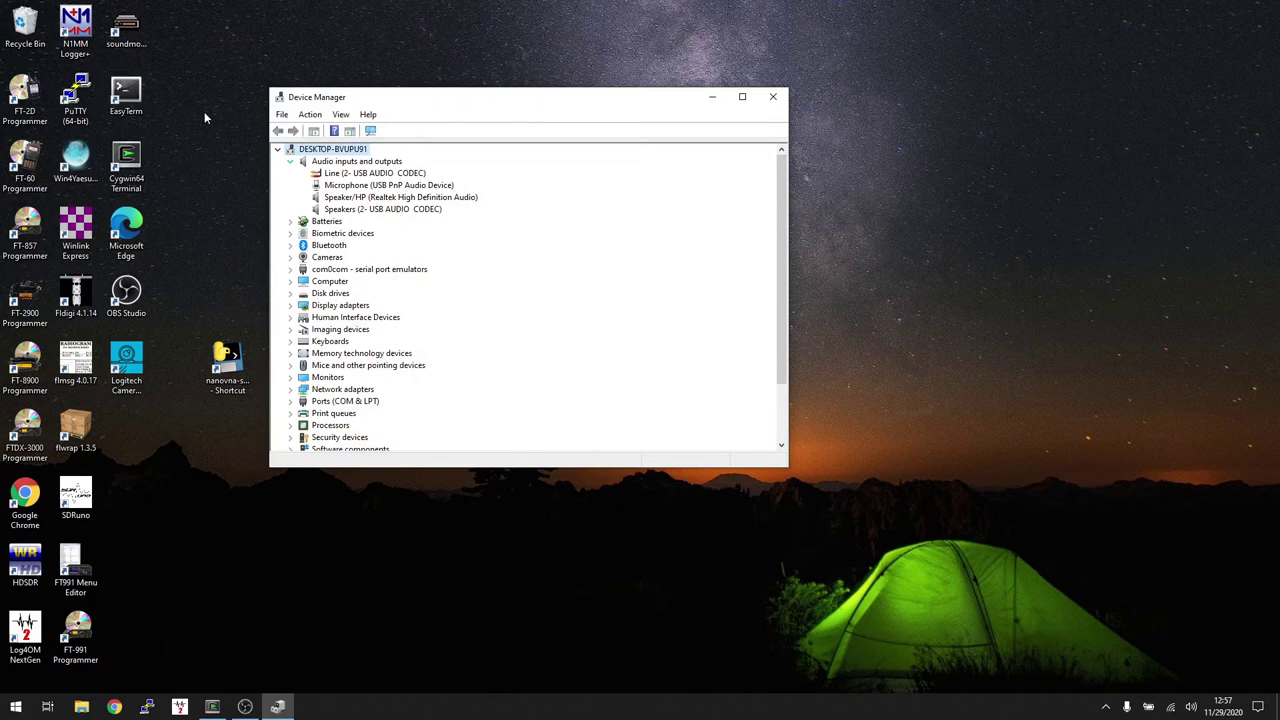
pyautogui.click(772, 96)
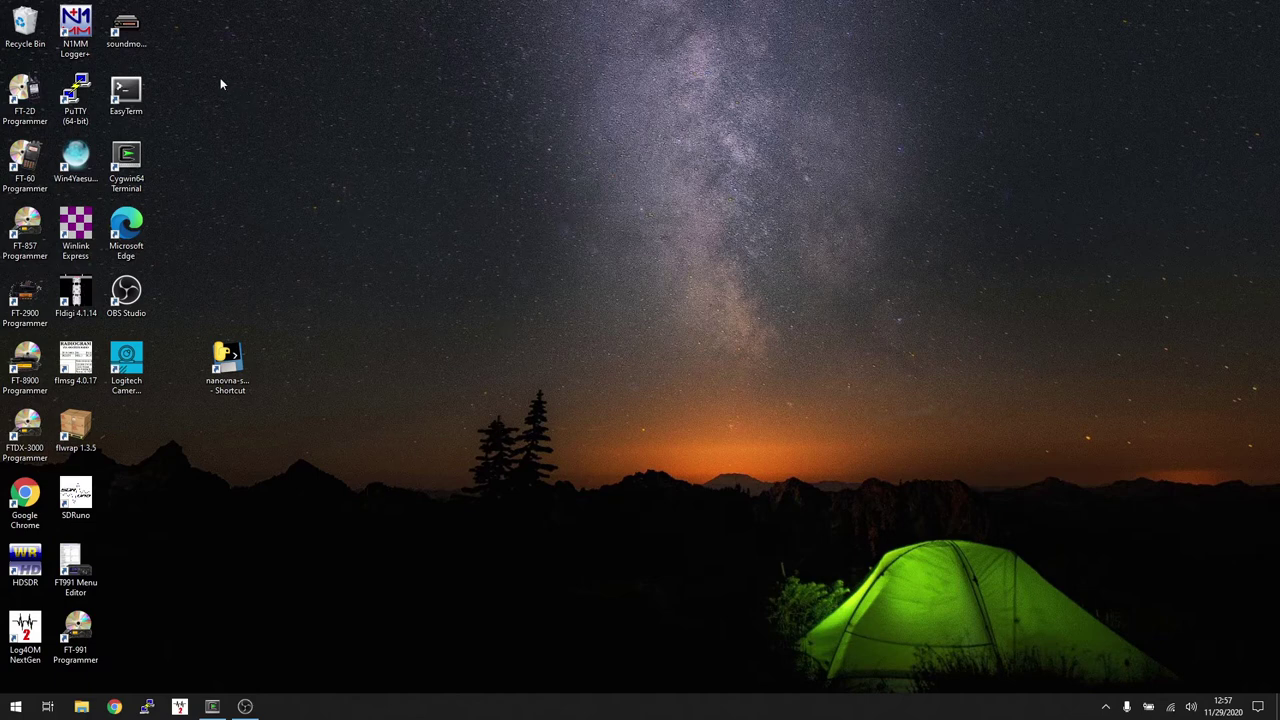
# Launch SoundModem from the desktop and open its device settings, placing the dialog next to the main window
pyautogui.doubleClick(140, 35)
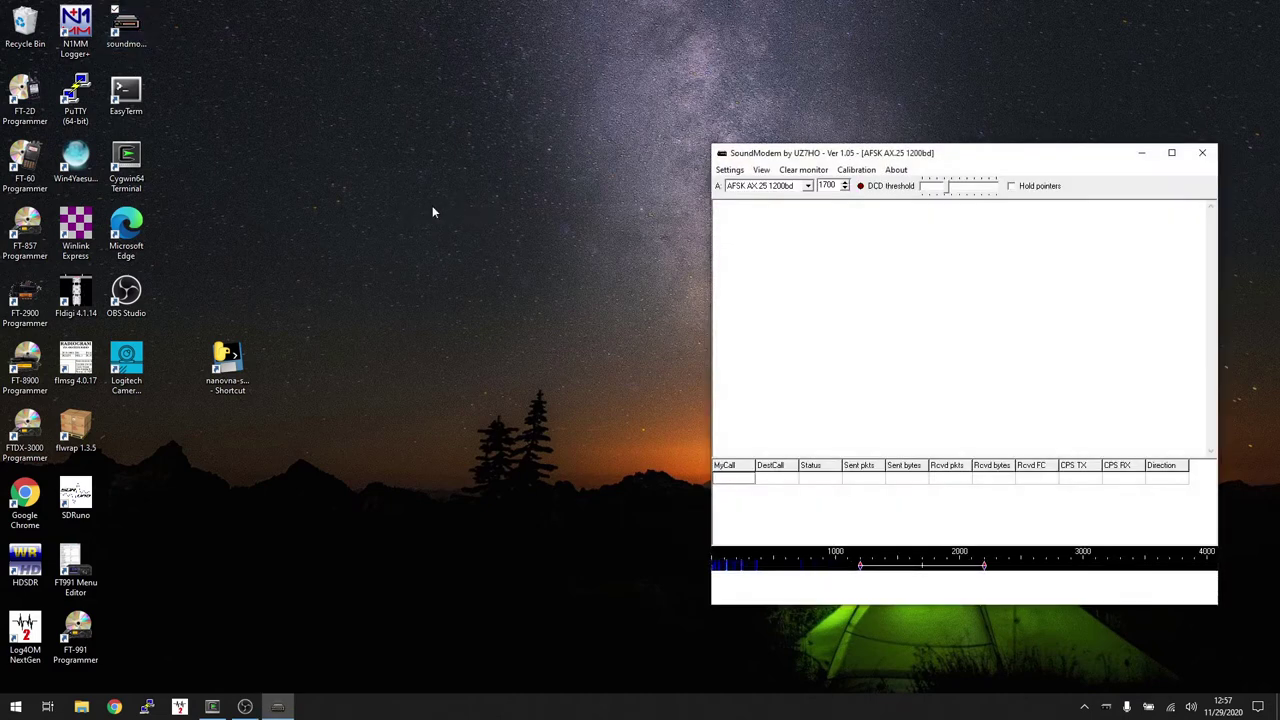
pyautogui.click(730, 170)
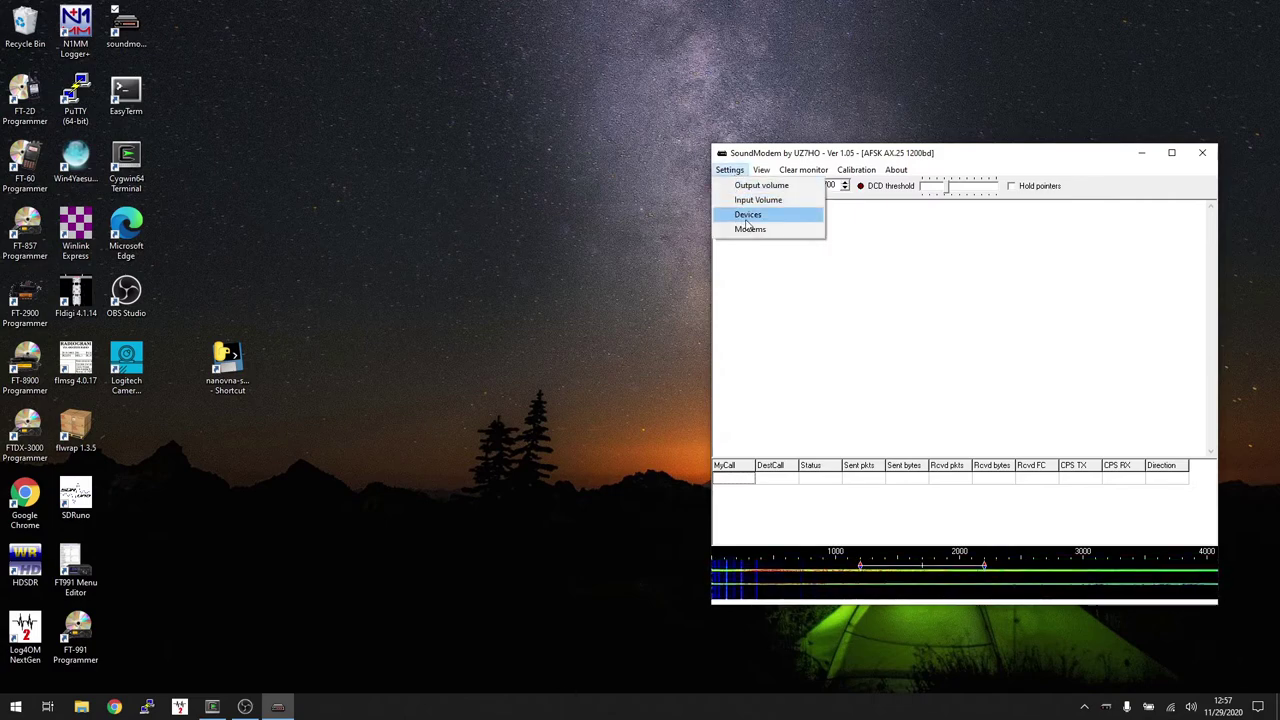
pyautogui.click(747, 215)
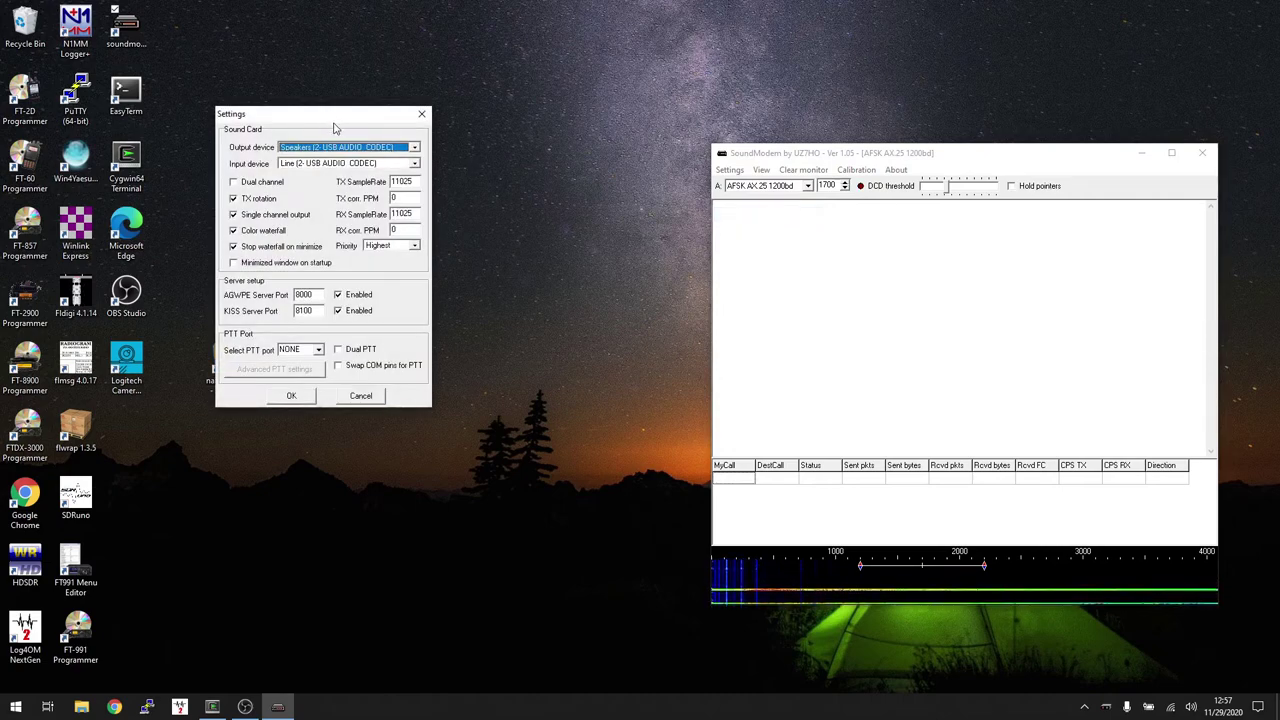
pyautogui.moveTo(330, 122); pyautogui.dragTo(733, 106)
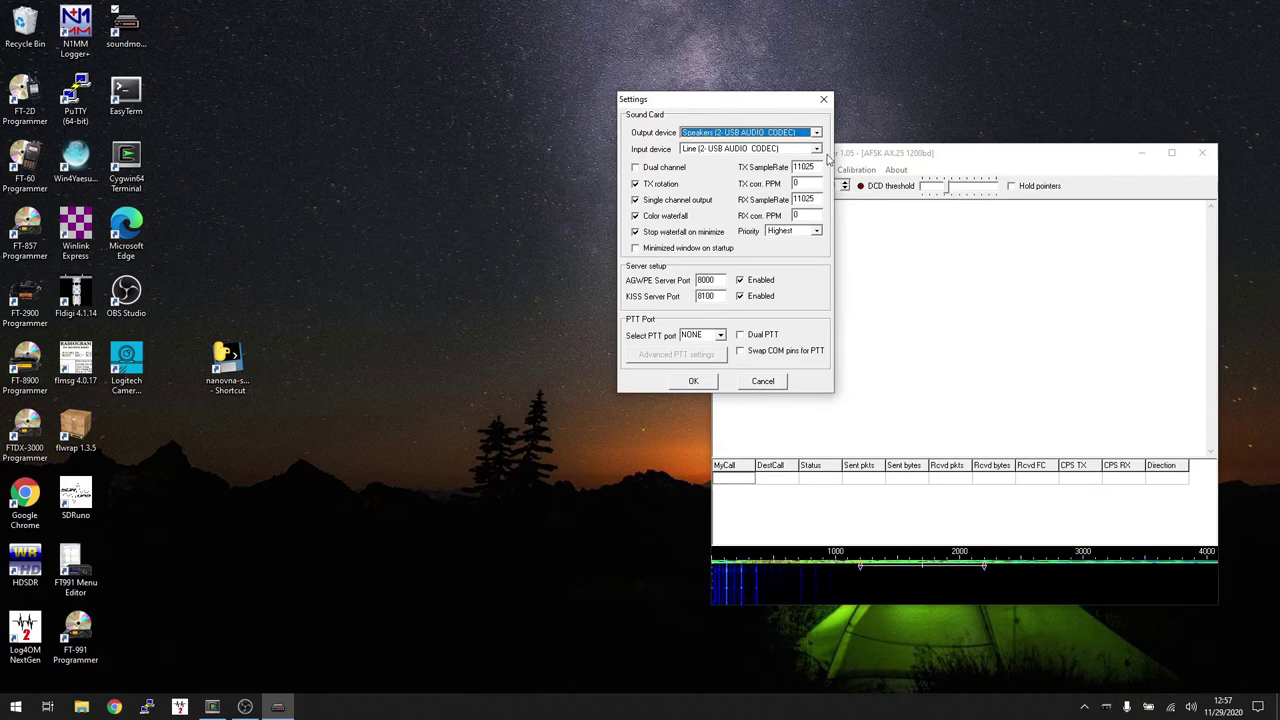
# Select Speakers (2- USB AUDIO CODEC) as output device and Line (2- USB AUDIO CODEC) as input device, and apply the settings
pyautogui.click(816, 134)
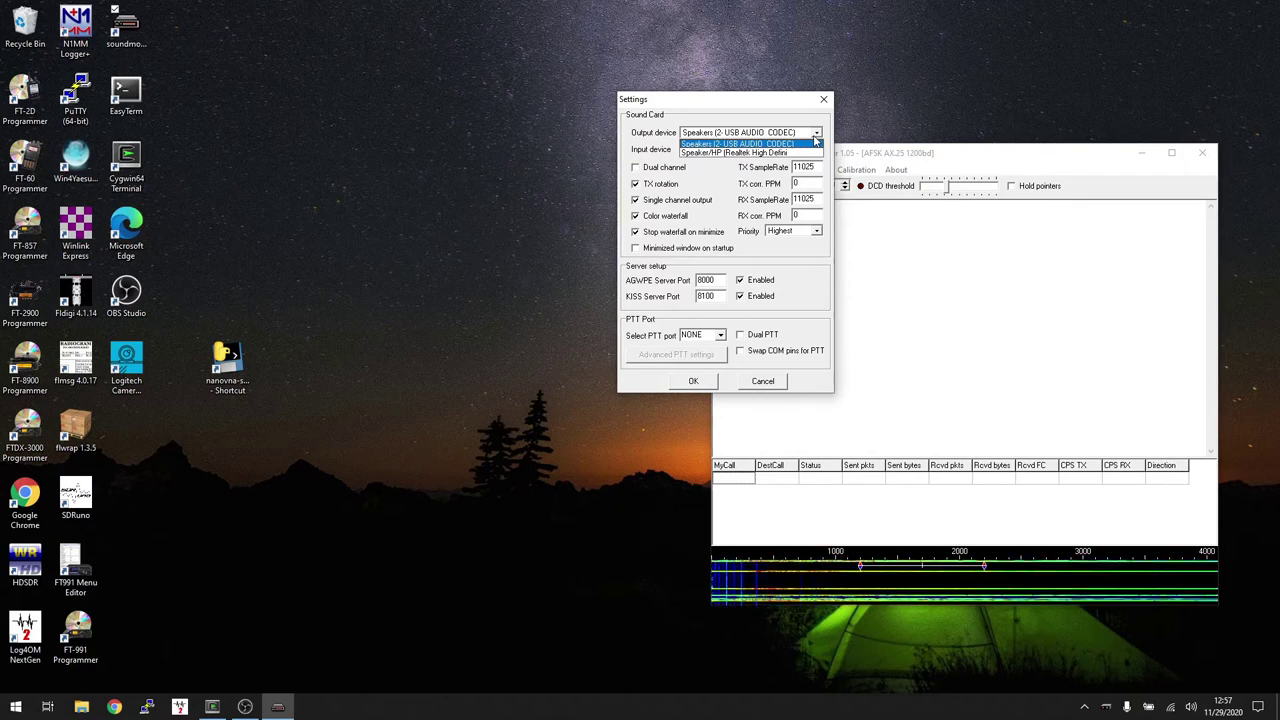
pyautogui.click(815, 142)
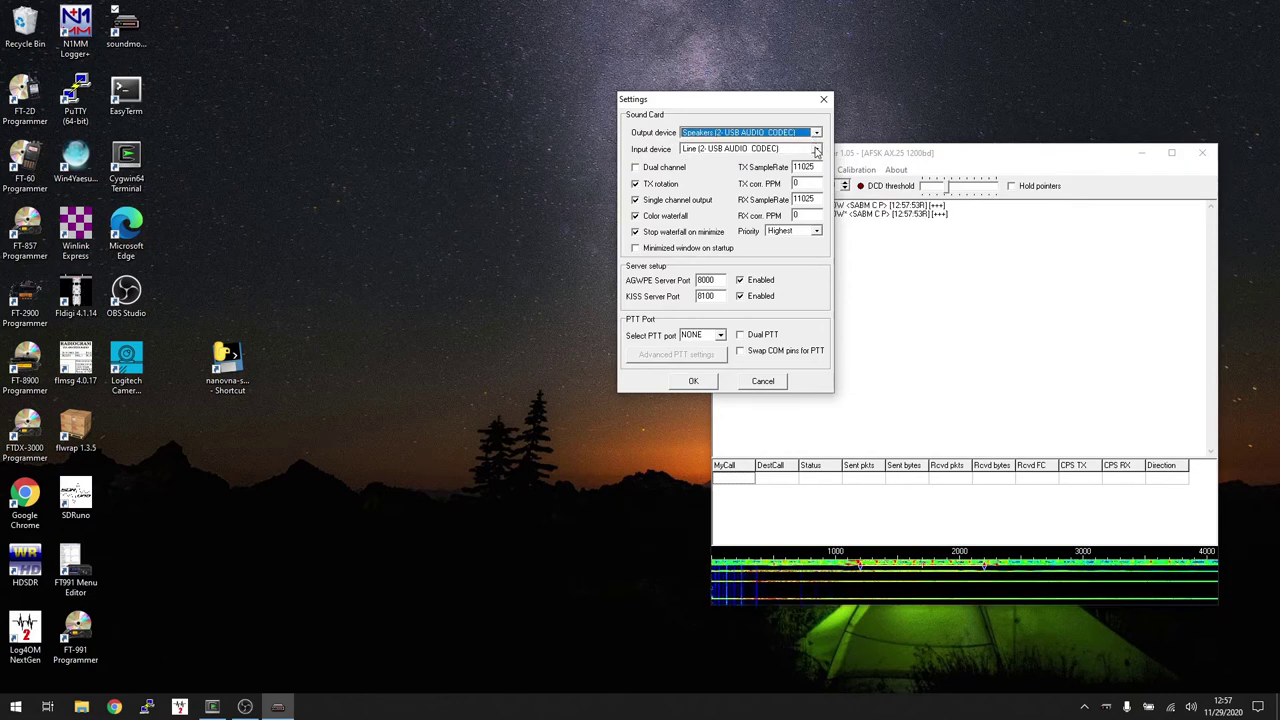
pyautogui.click(816, 149)
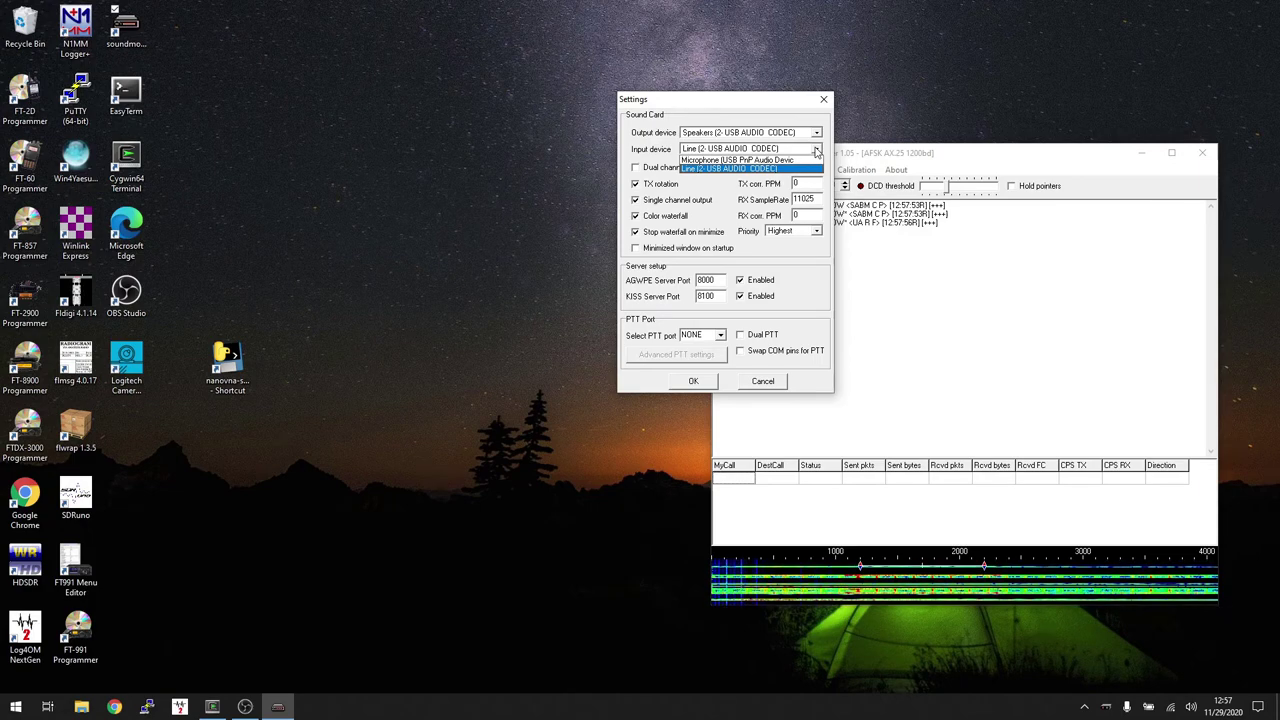
pyautogui.click(816, 149)
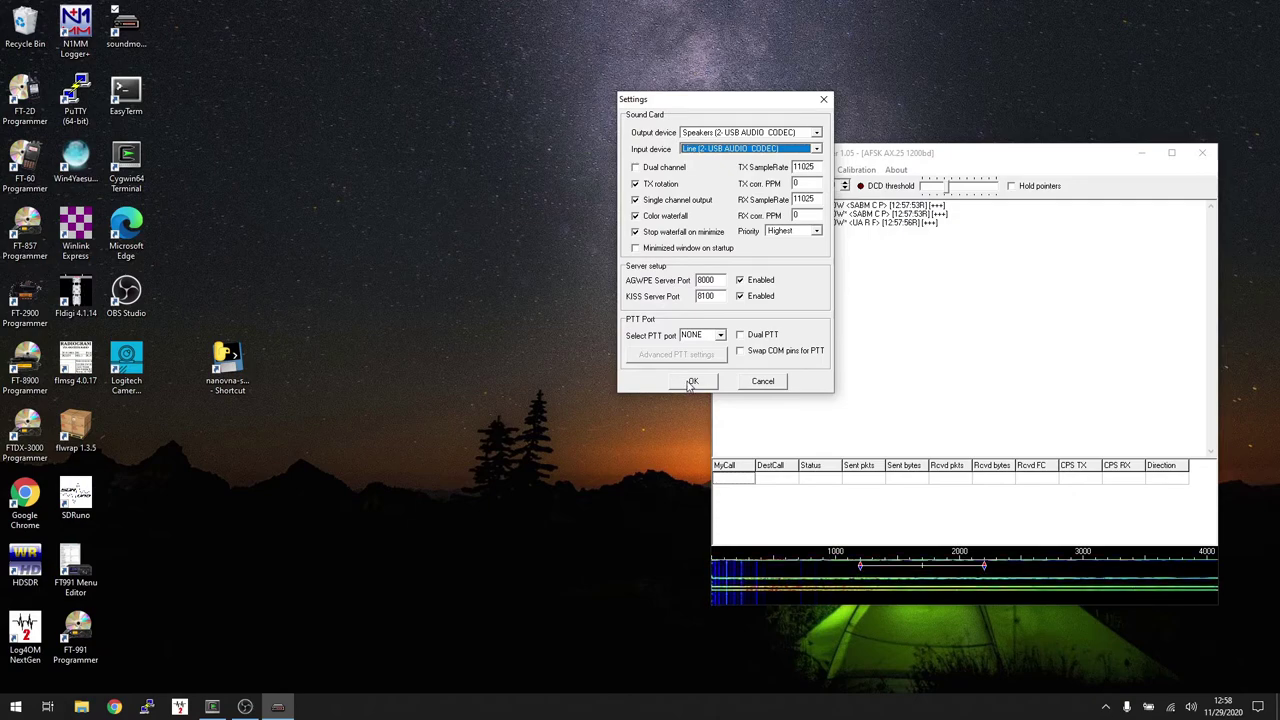
pyautogui.click(692, 381)
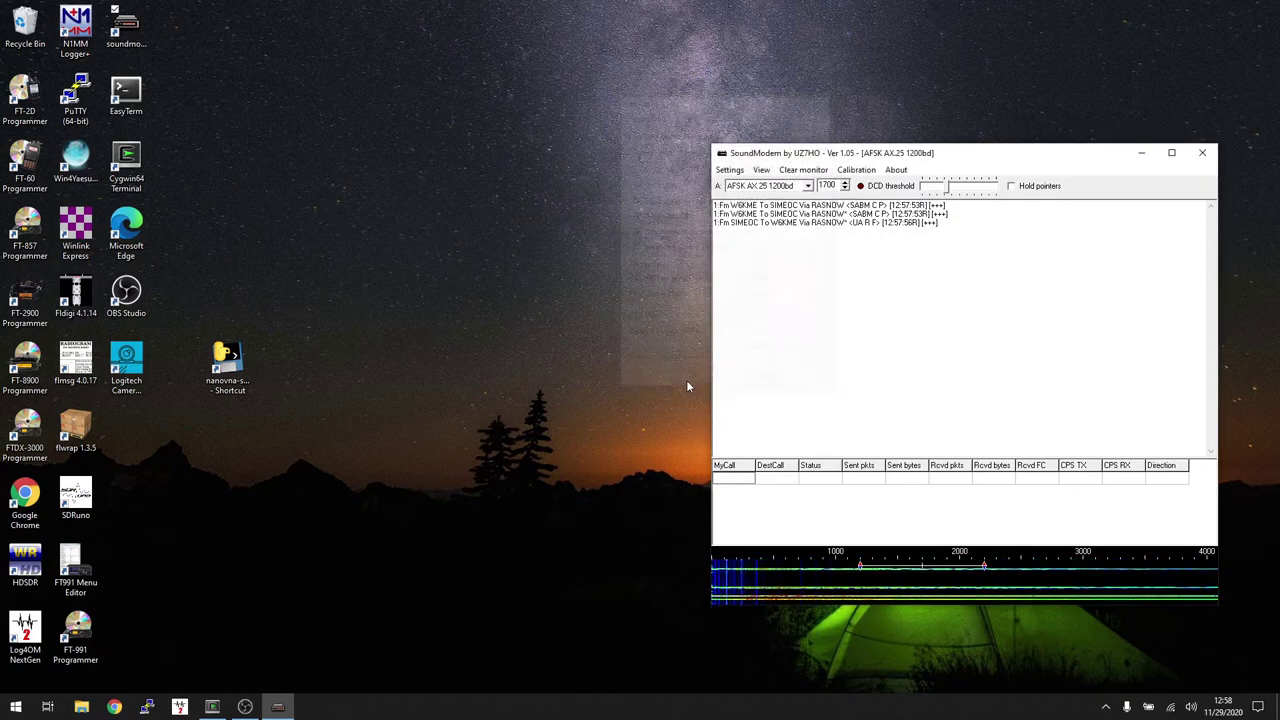
# Open SoundModem's modem settings, examine the filter and modem type values of channels A and B, and accept them as they are
pyautogui.click(728, 170)
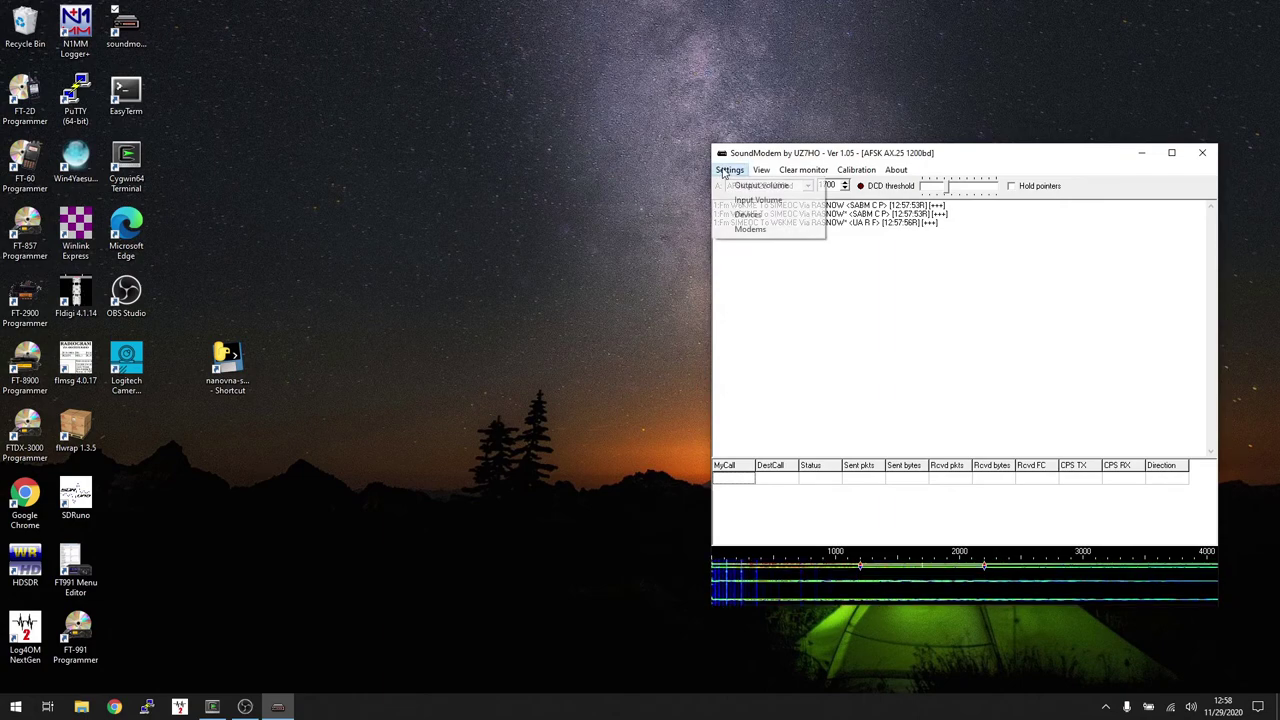
pyautogui.click(751, 230)
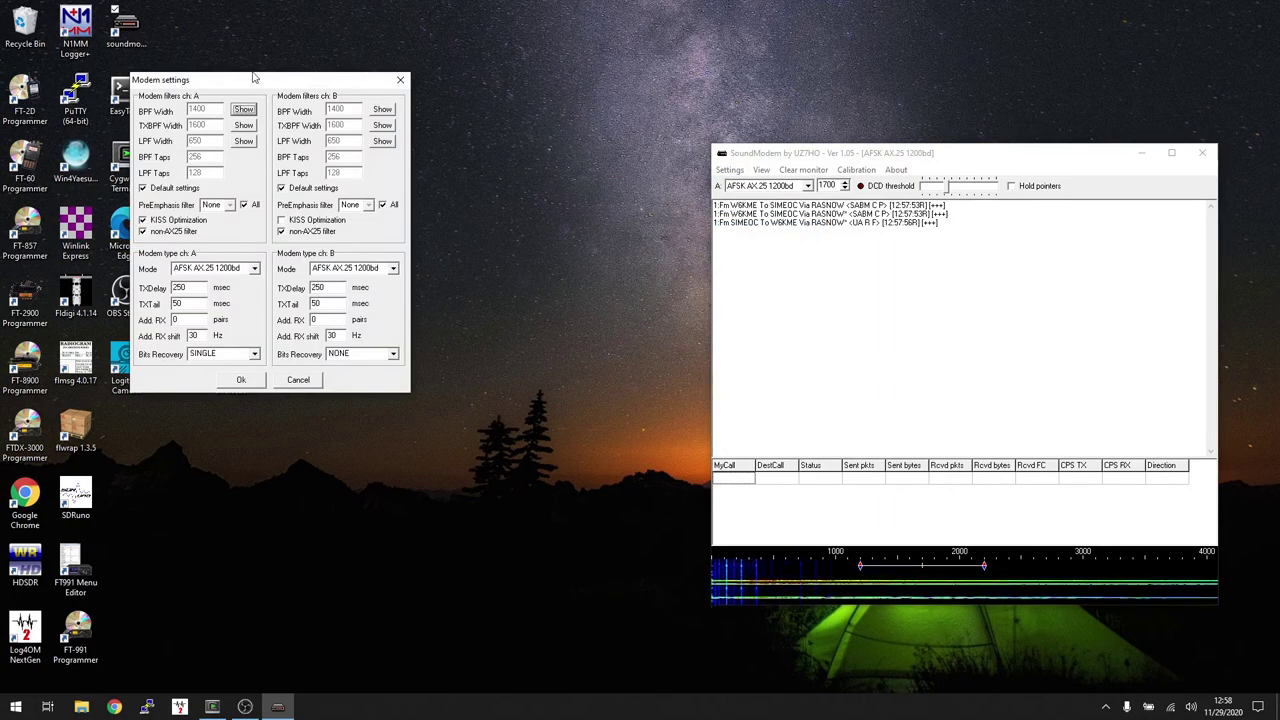
pyautogui.moveTo(253, 77); pyautogui.dragTo(604, 106)
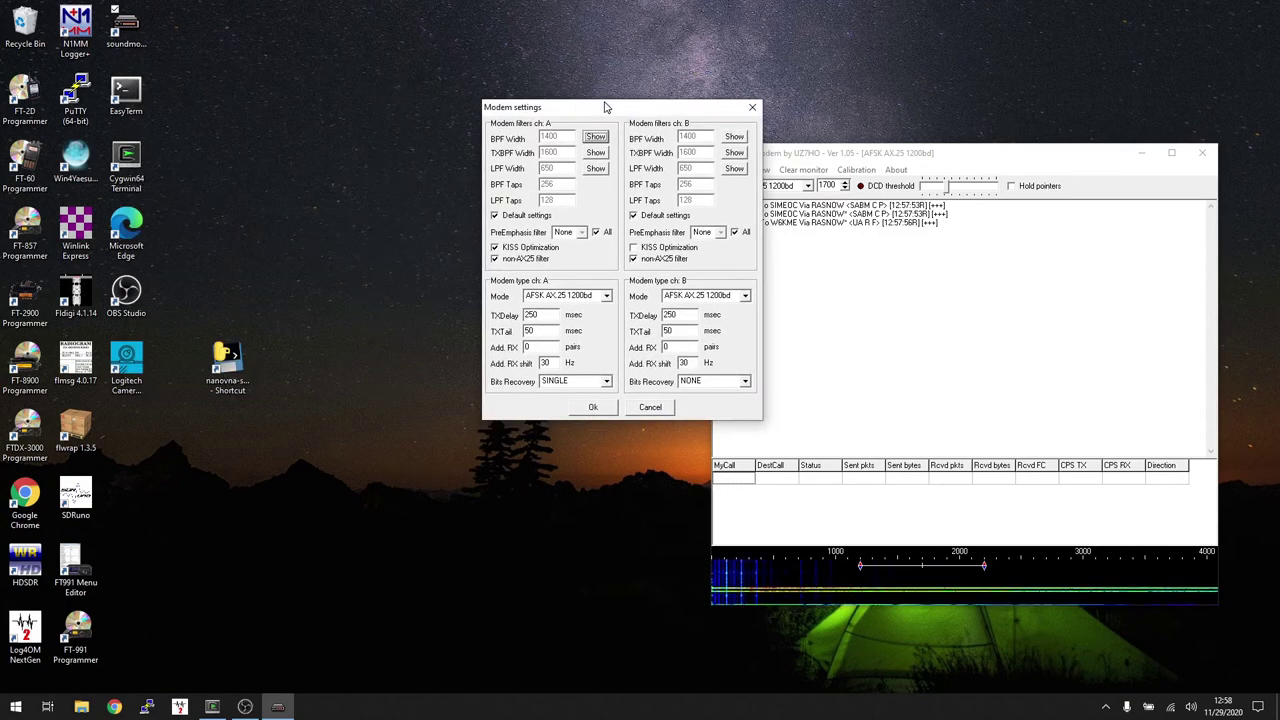
pyautogui.click(592, 408)
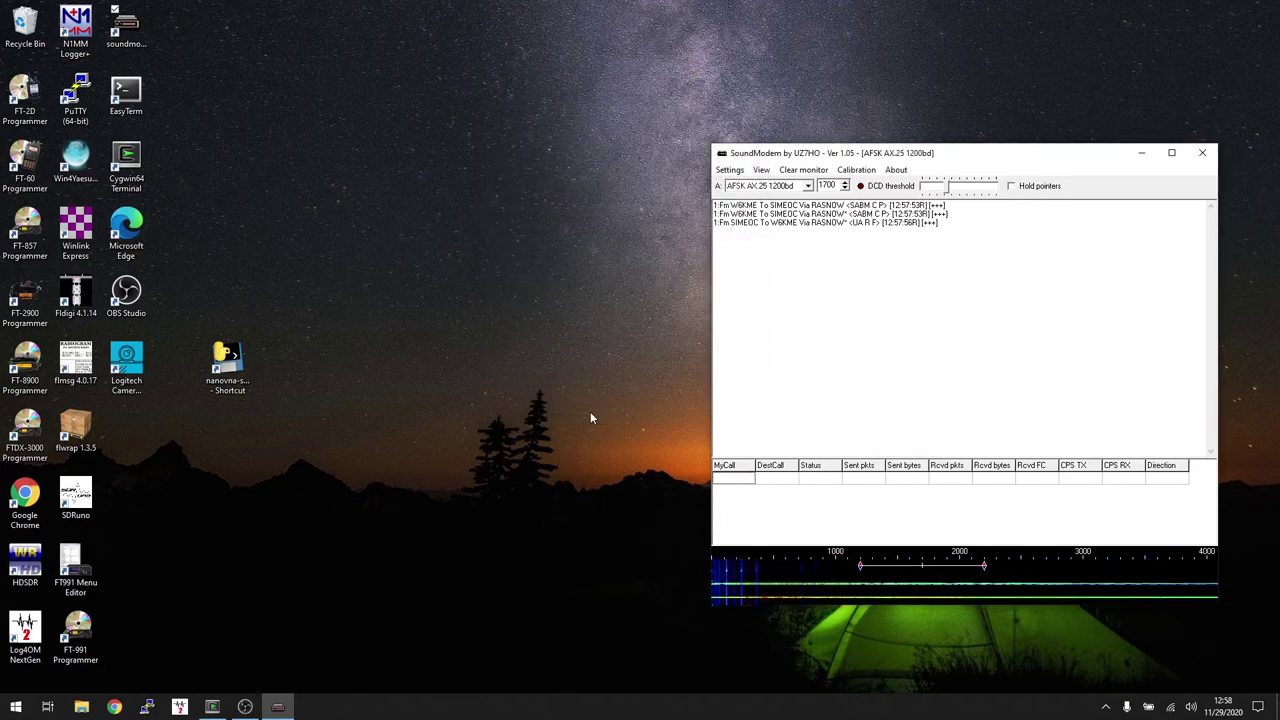
# Launch EasyTerm, shift its window clear of the desktop icons, and check and accept the callsign, beacon and TNC values in Station Setup
pyautogui.doubleClick(126, 94)
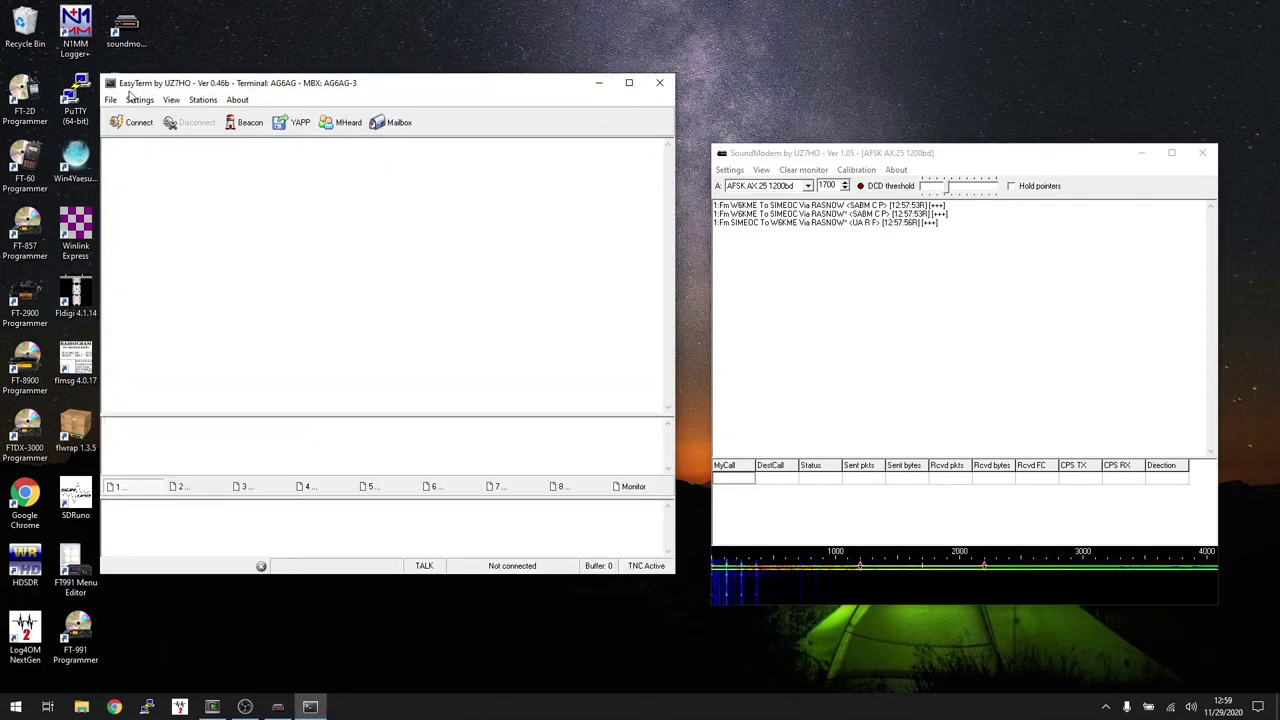
pyautogui.moveTo(128, 91); pyautogui.dragTo(223, 107)
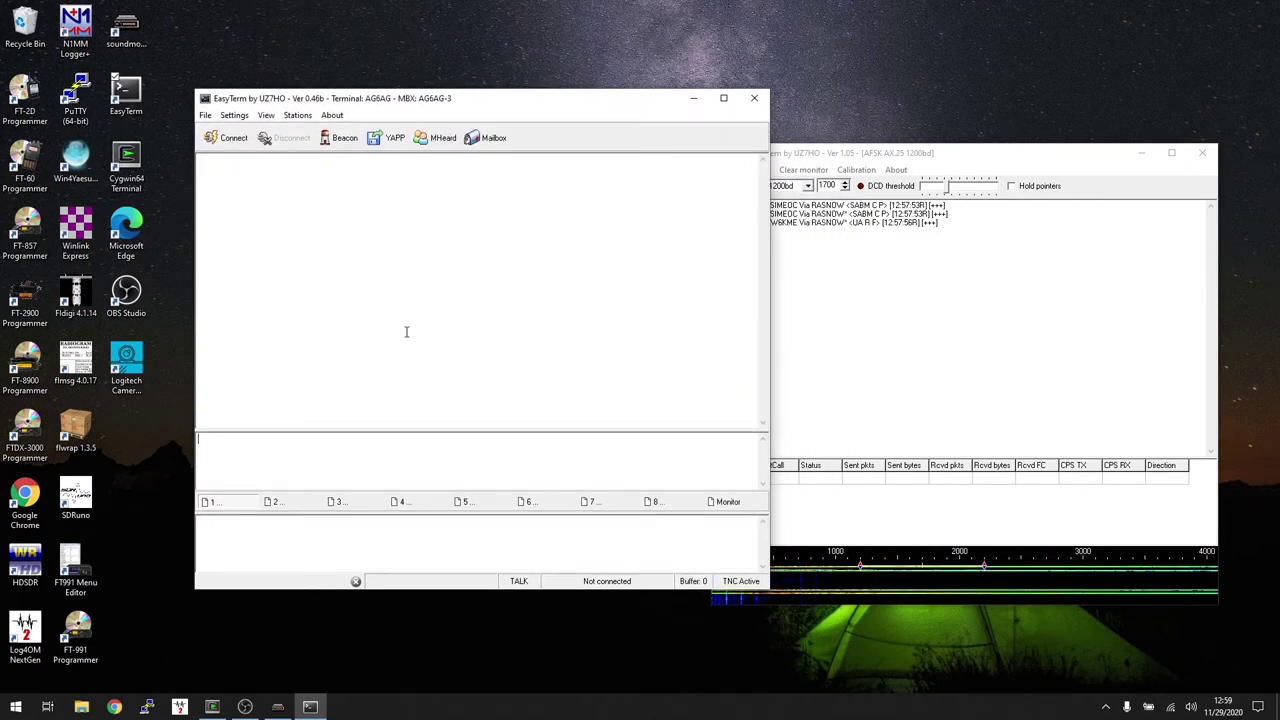
pyautogui.click(234, 116)
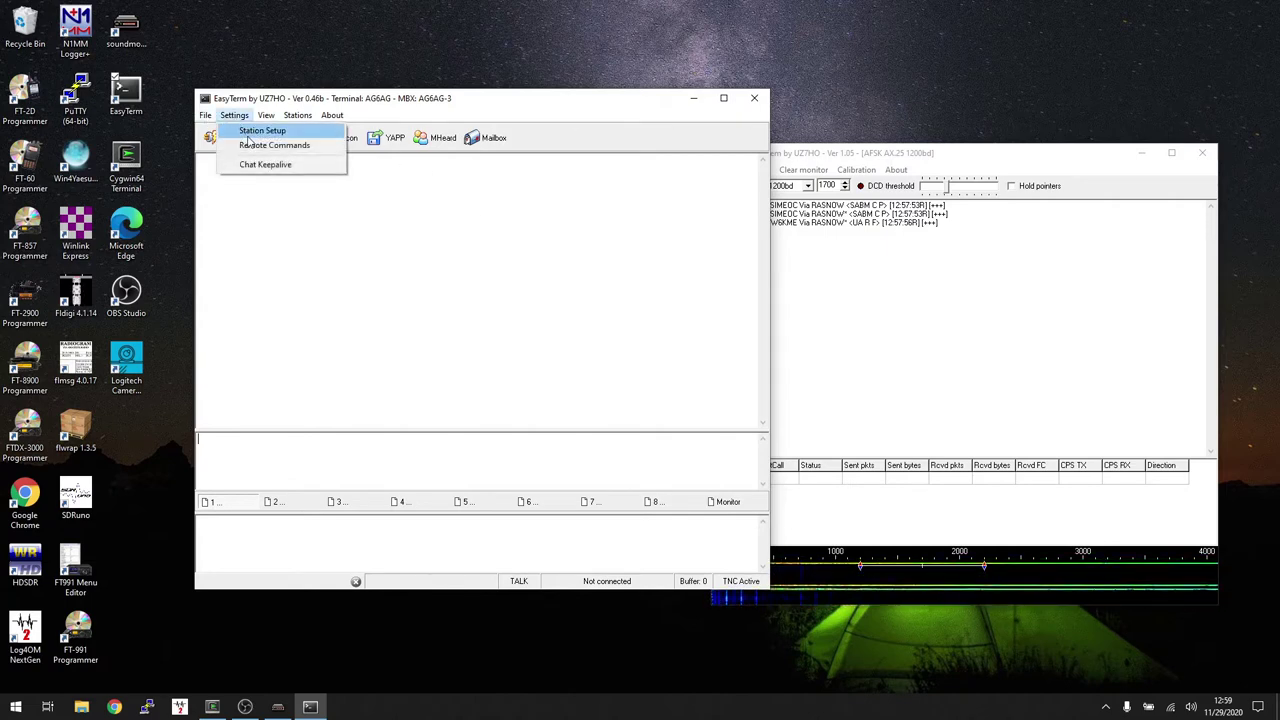
pyautogui.click(248, 134)
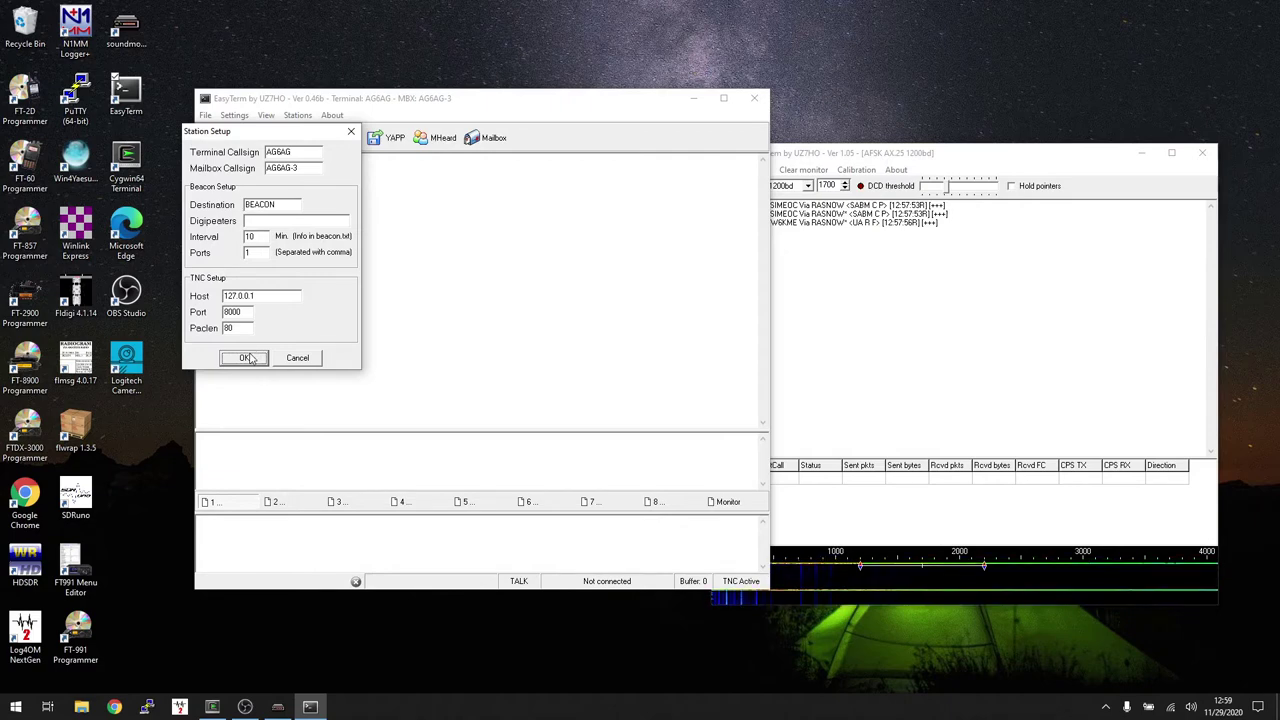
pyautogui.click(246, 358)
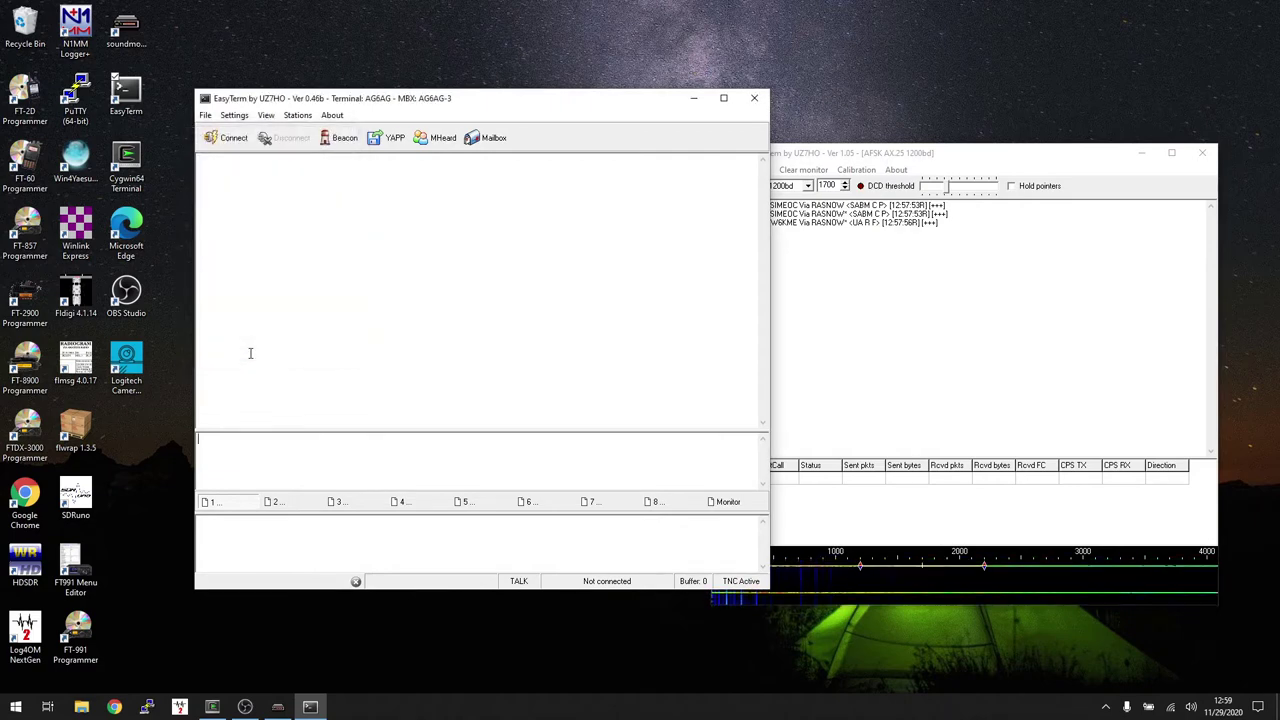
pyautogui.click(235, 116)
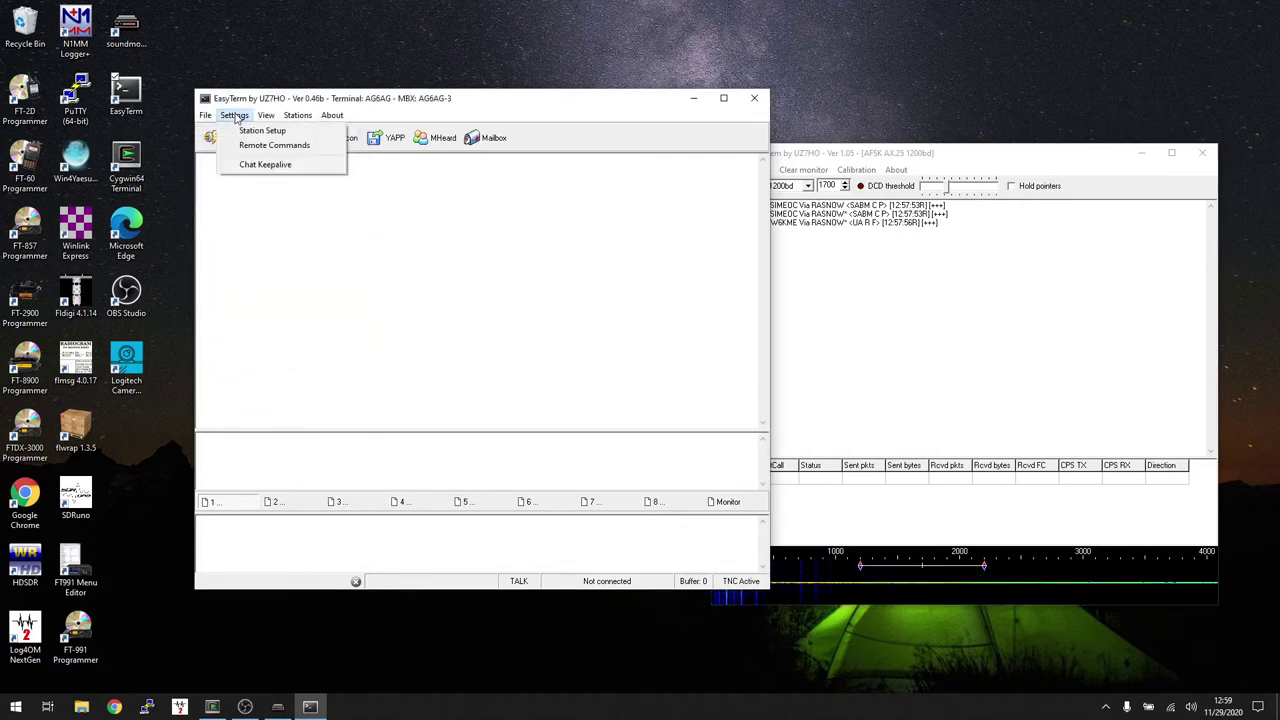
pyautogui.click(235, 116)
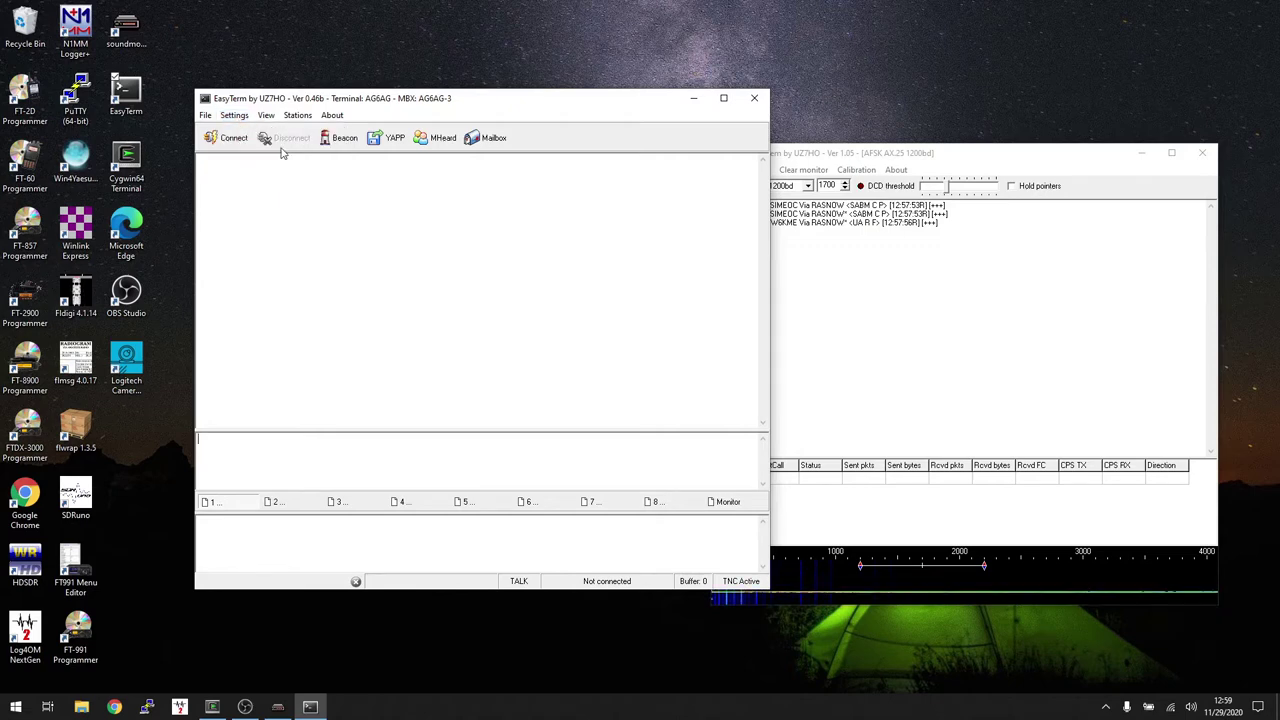
# Connect to station ECSS through the digipeater RASNOW on the sound card port
pyautogui.click(227, 143)
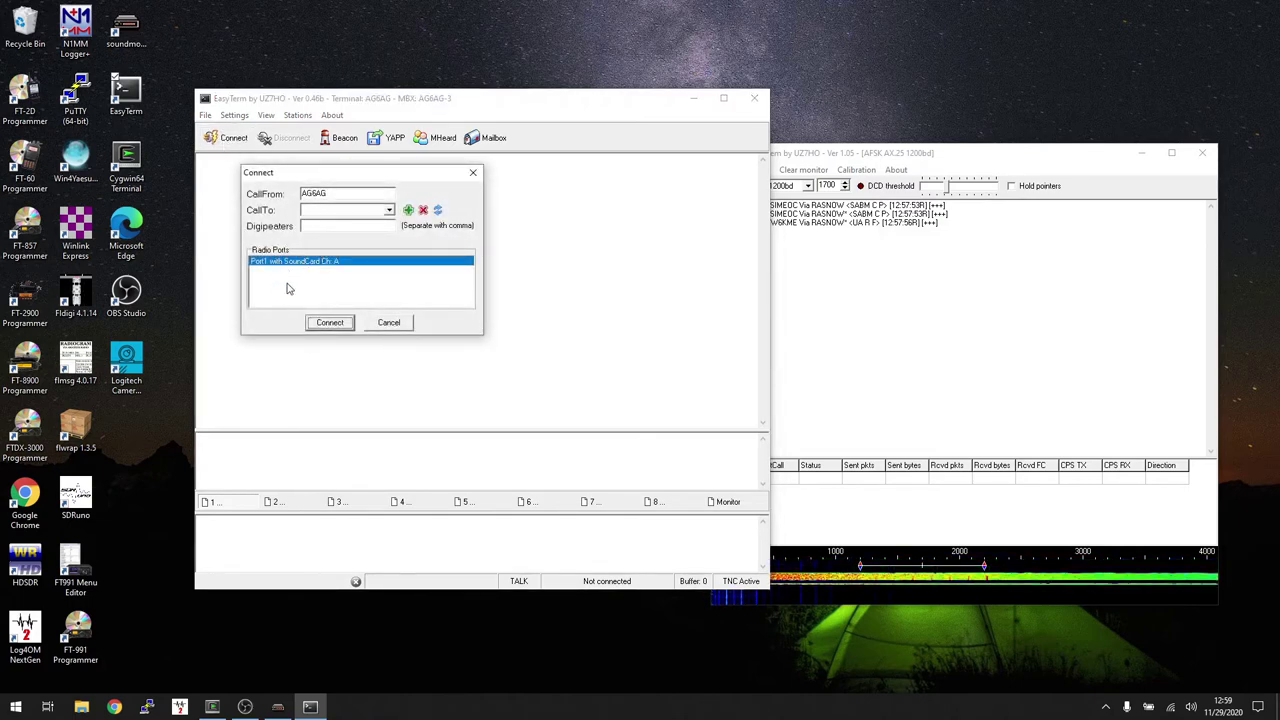
pyautogui.click(320, 210)
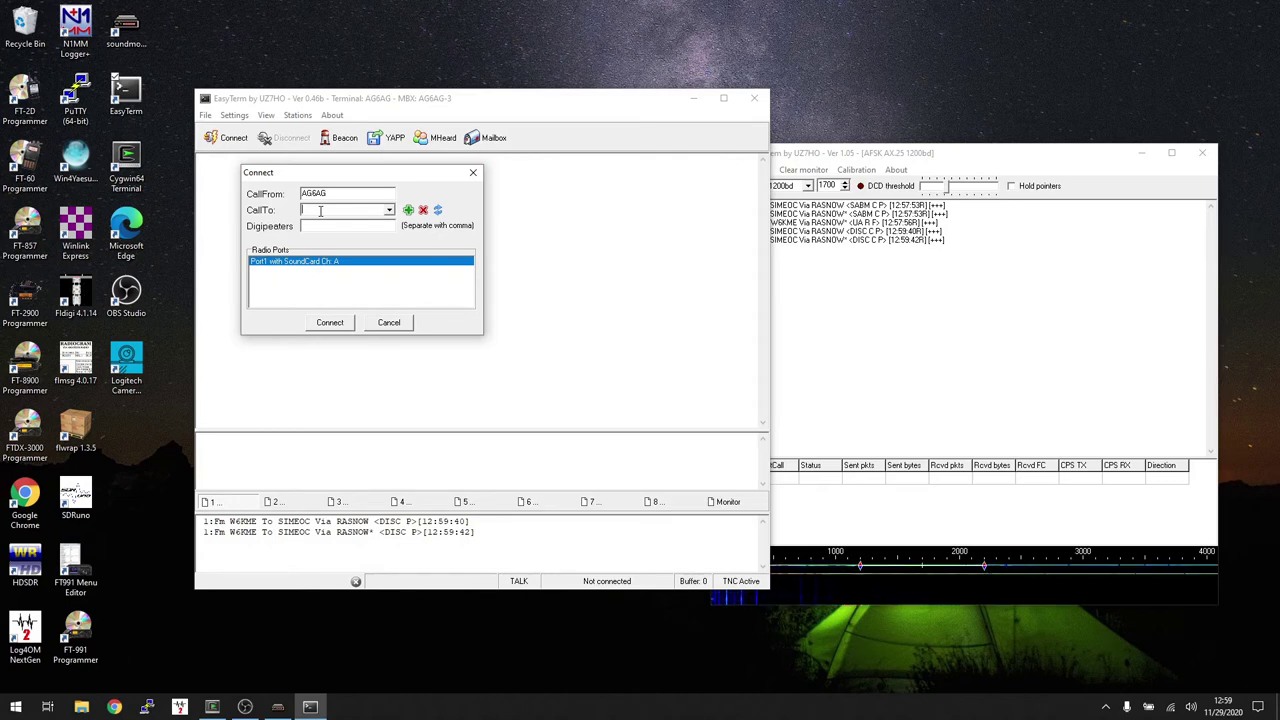
pyautogui.write('ECSS')
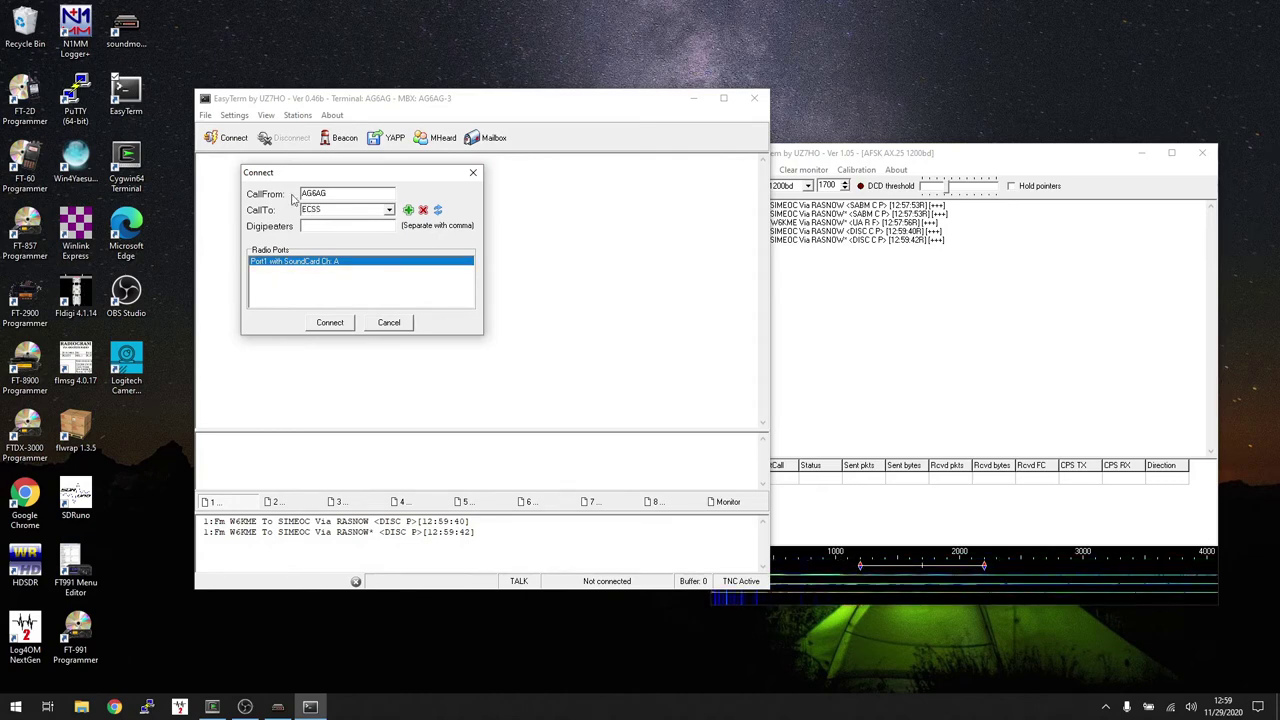
pyautogui.click(352, 225)
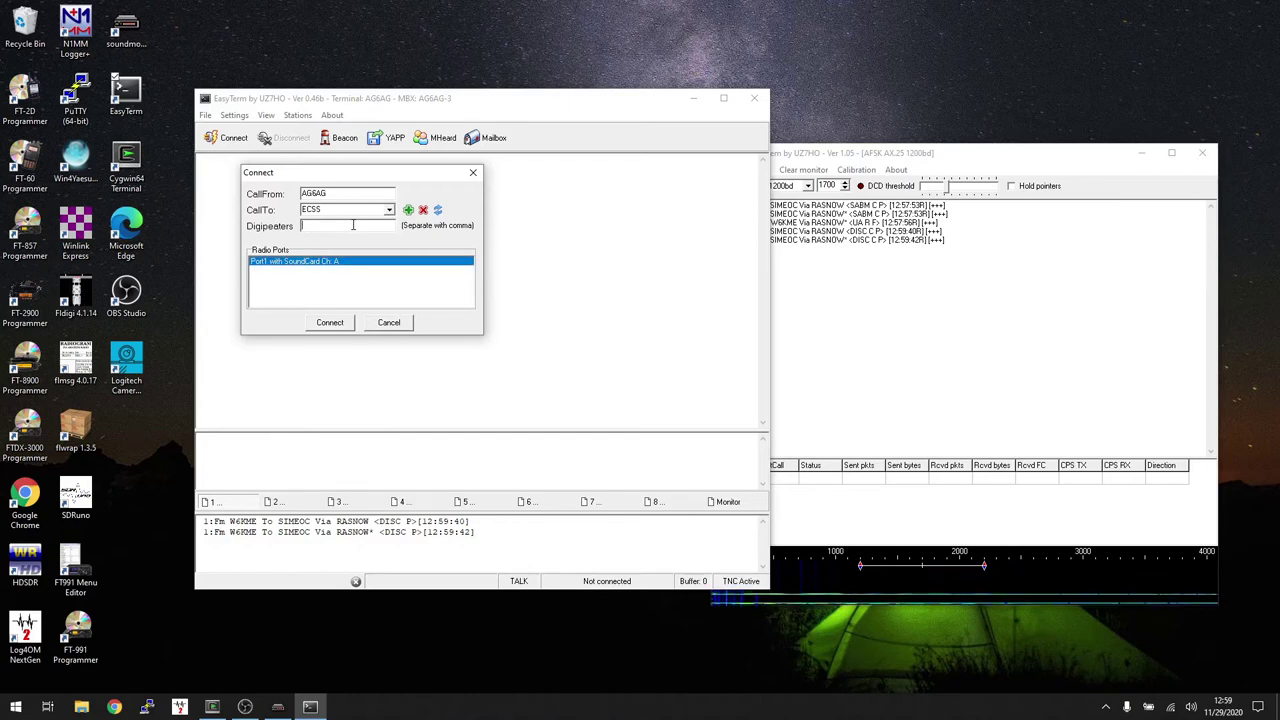
pyautogui.write('RASNOW')
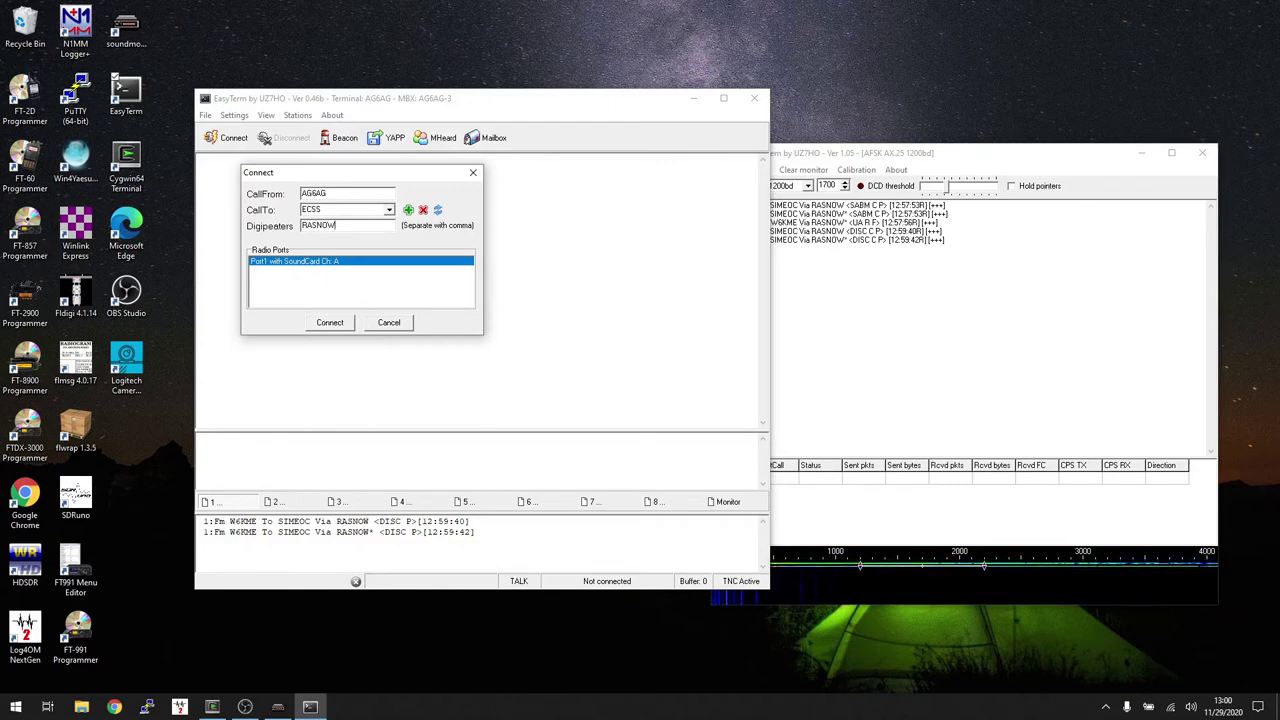
pyautogui.click(329, 325)
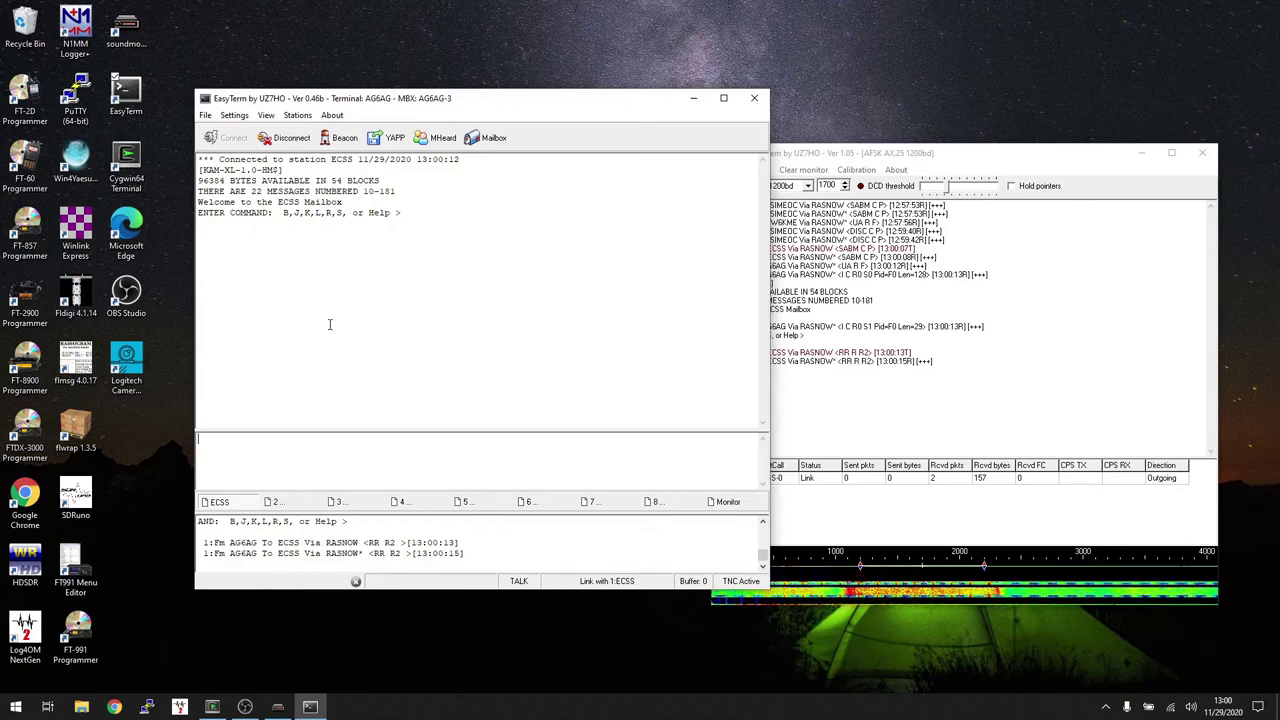
# List the ECSS mailbox messages with the L command and sign off with the B command
pyautogui.write('L')
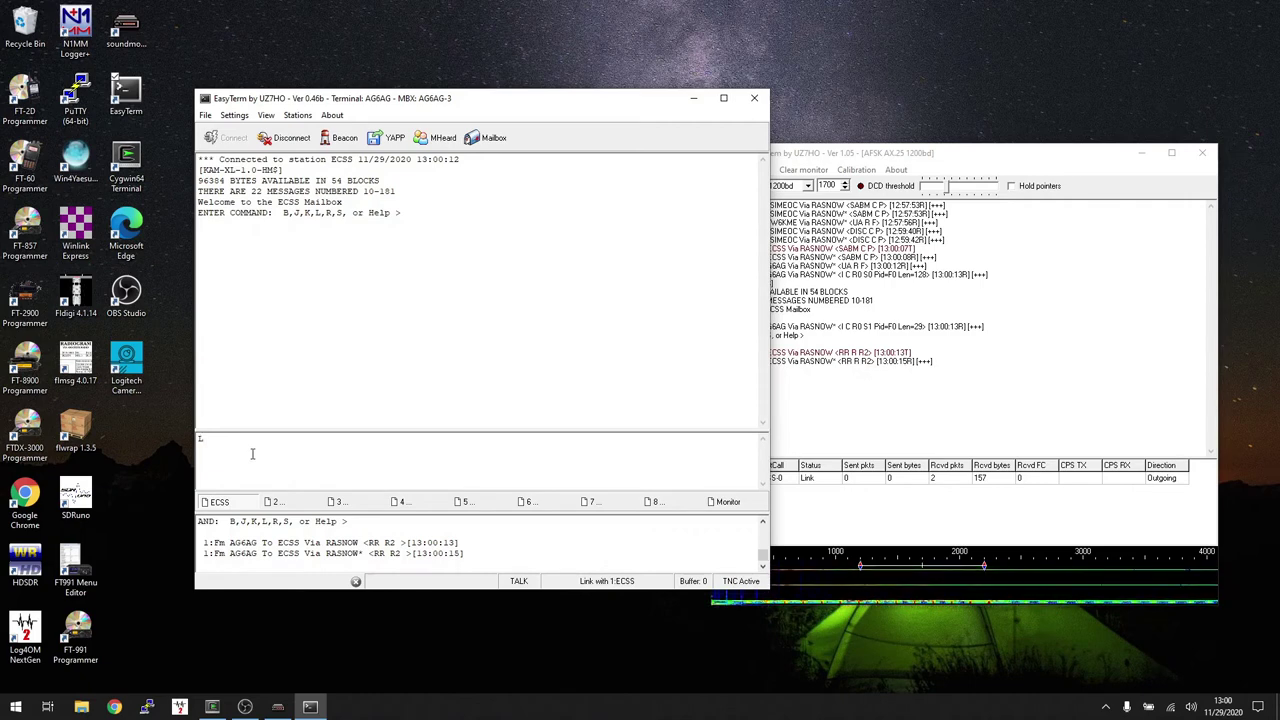
pyautogui.press('Return')
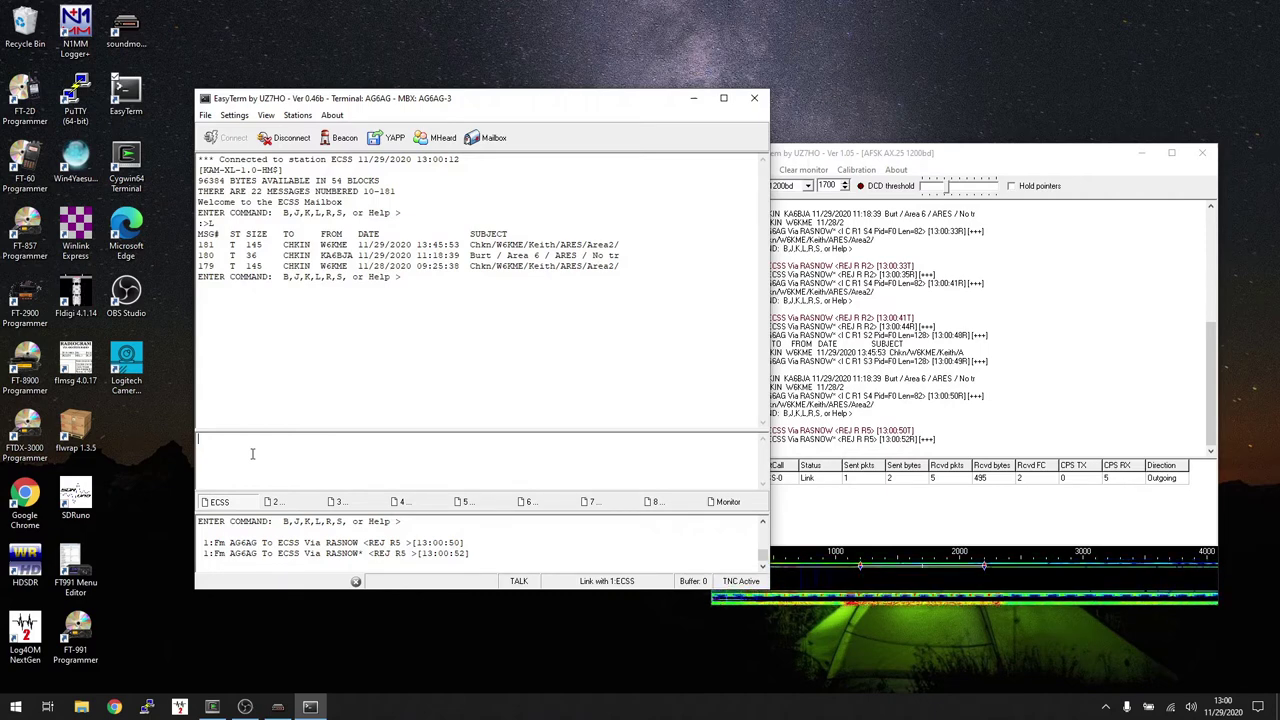
pyautogui.write('B')
pyautogui.press('Return')
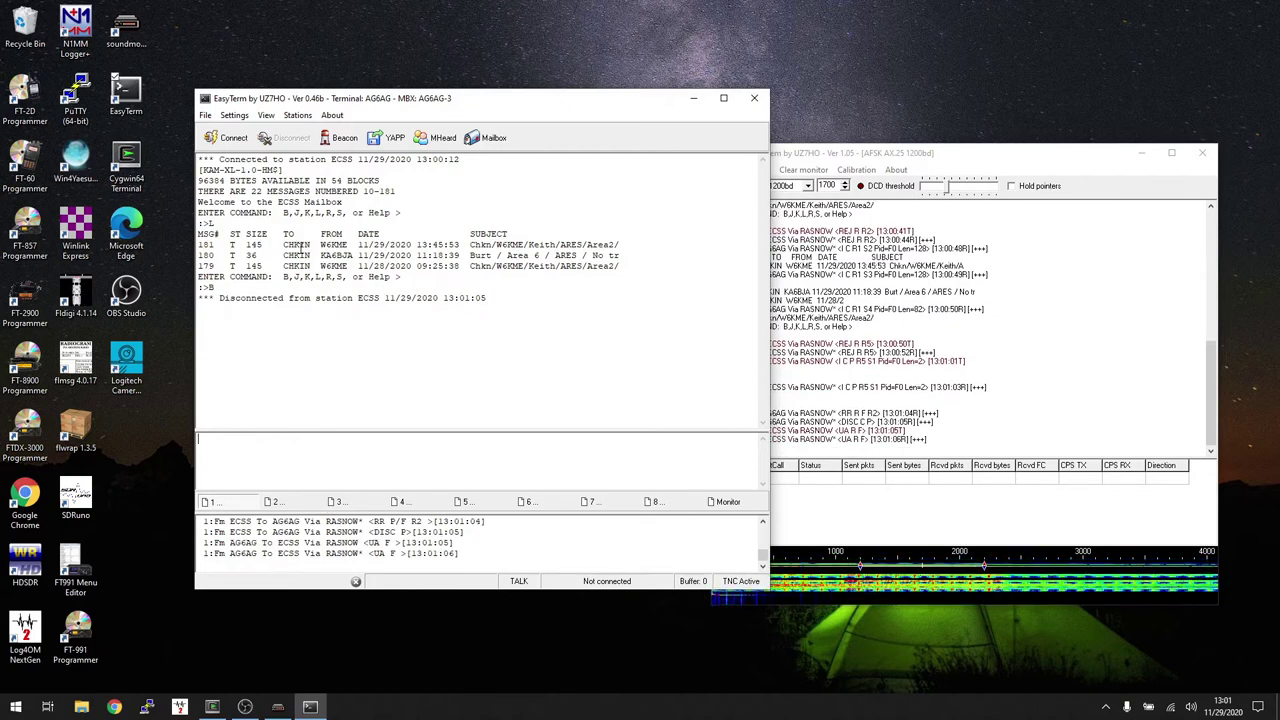
# Close EasyTerm and SoundModem, and open a Packet Winlink session in Winlink Express
pyautogui.click(753, 98)
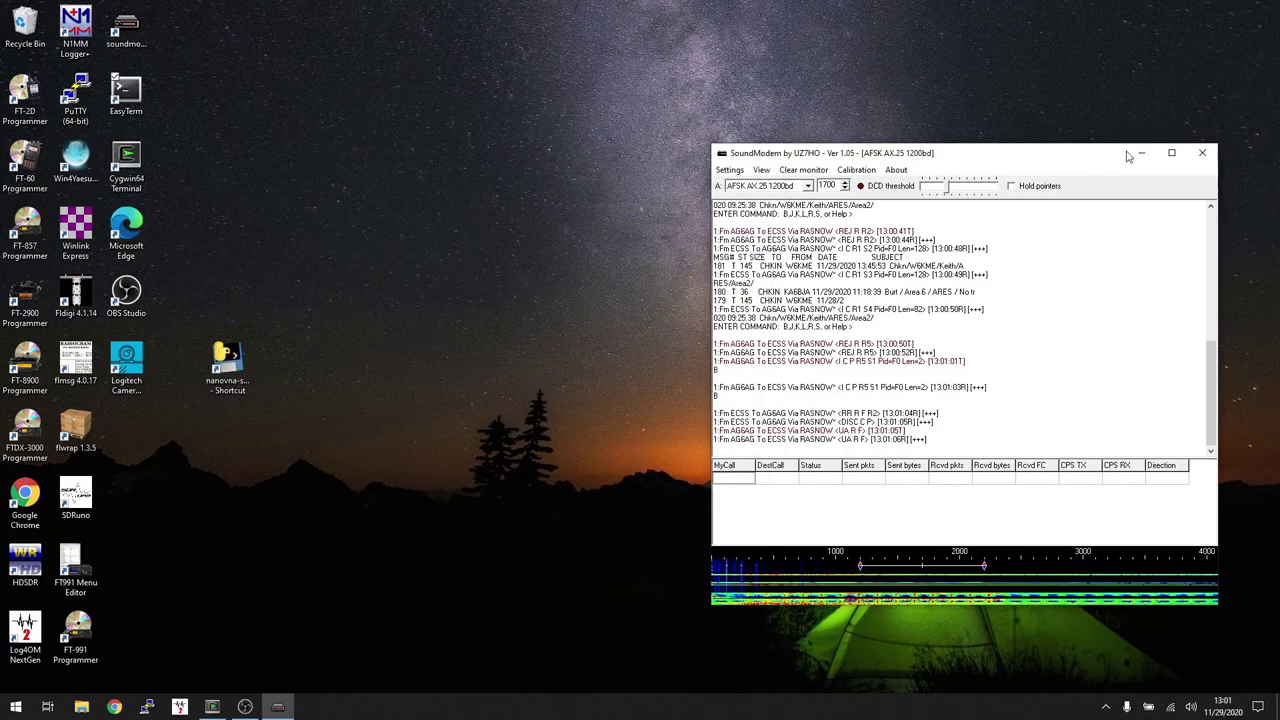
pyautogui.click(1205, 154)
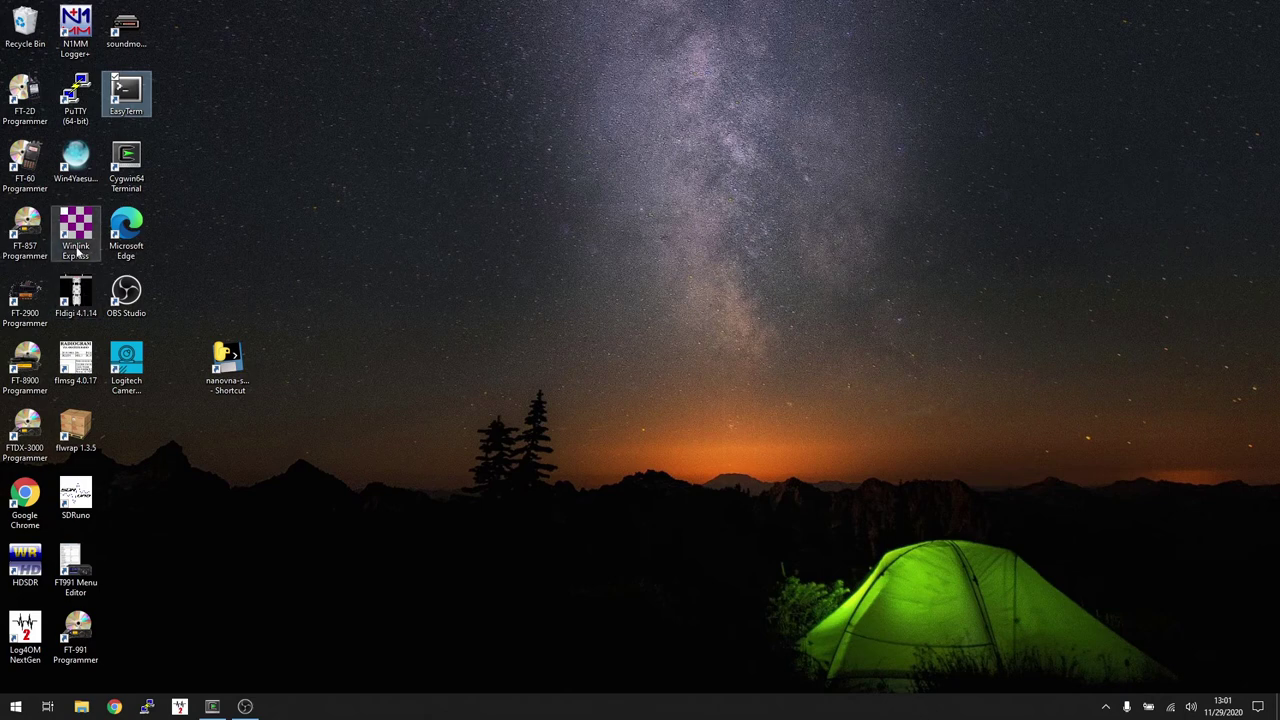
pyautogui.doubleClick(75, 240)
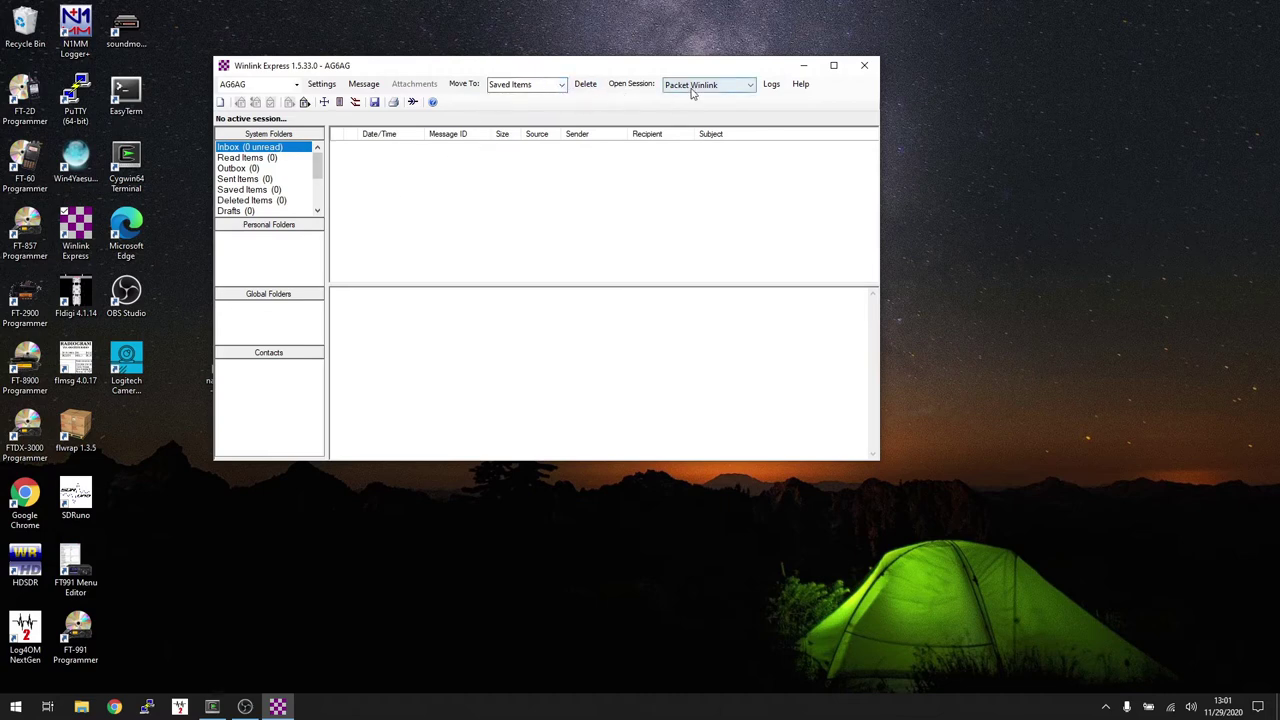
pyautogui.click(630, 85)
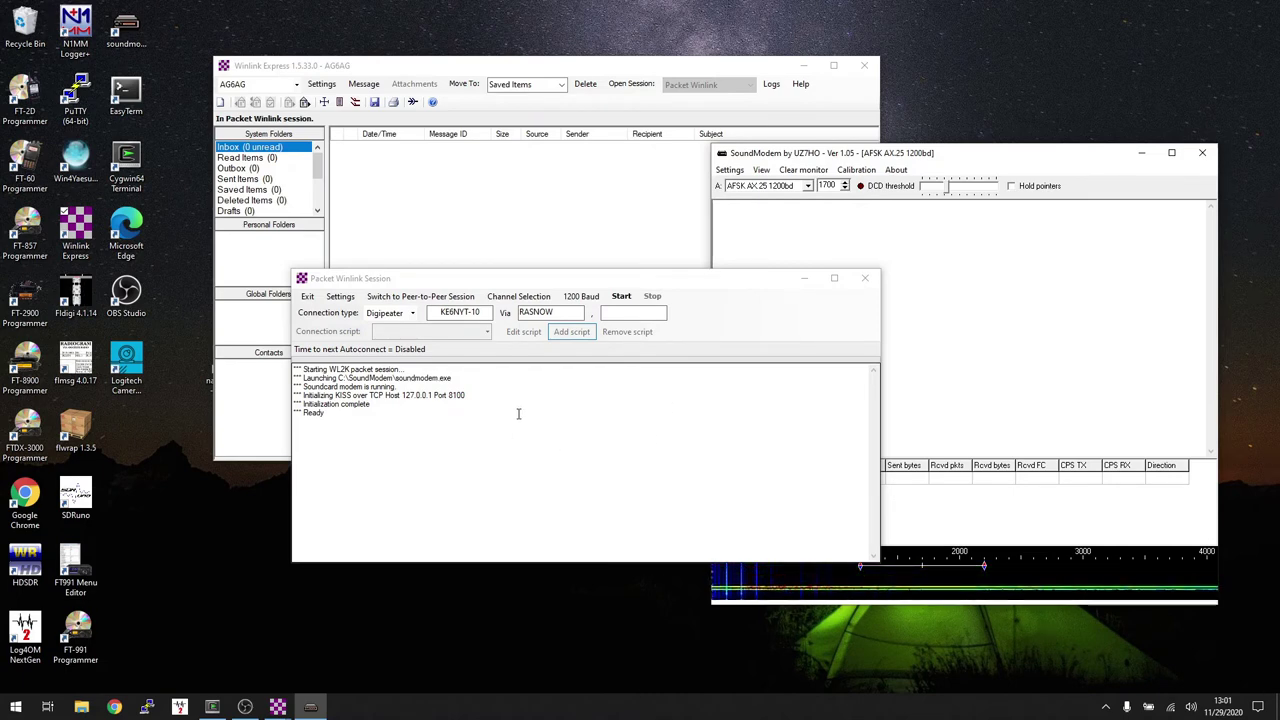
# Check the session's digipeater connection fields and the Packet Winlink/P2P setup, accepting the KISS and sound modem settings as they are
pyautogui.click(410, 313)
pyautogui.click(472, 314)
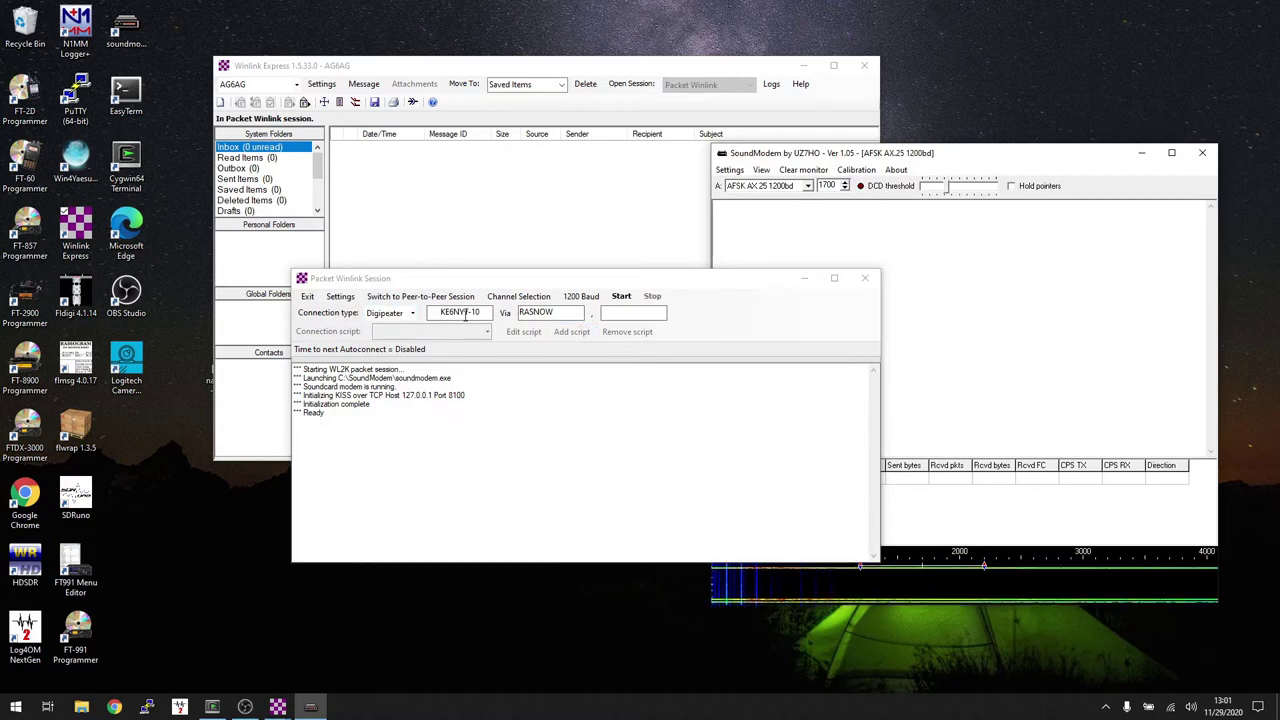
pyautogui.click(338, 300)
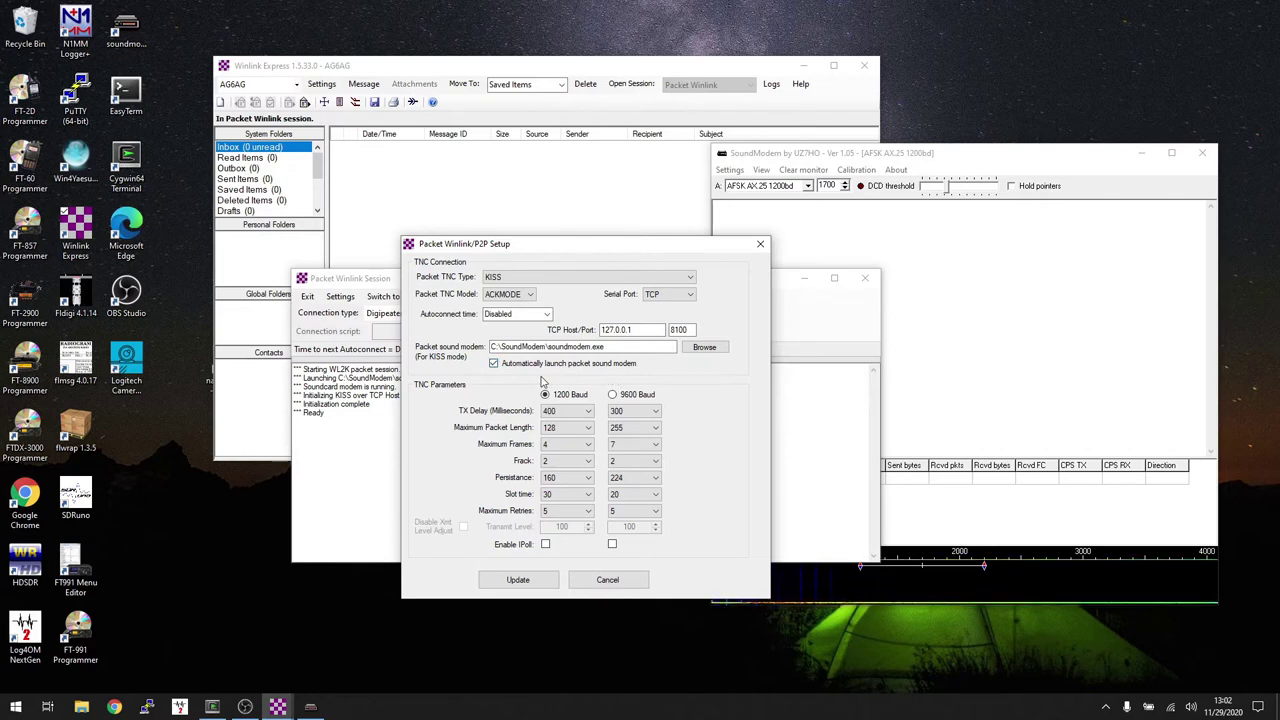
pyautogui.click(512, 581)
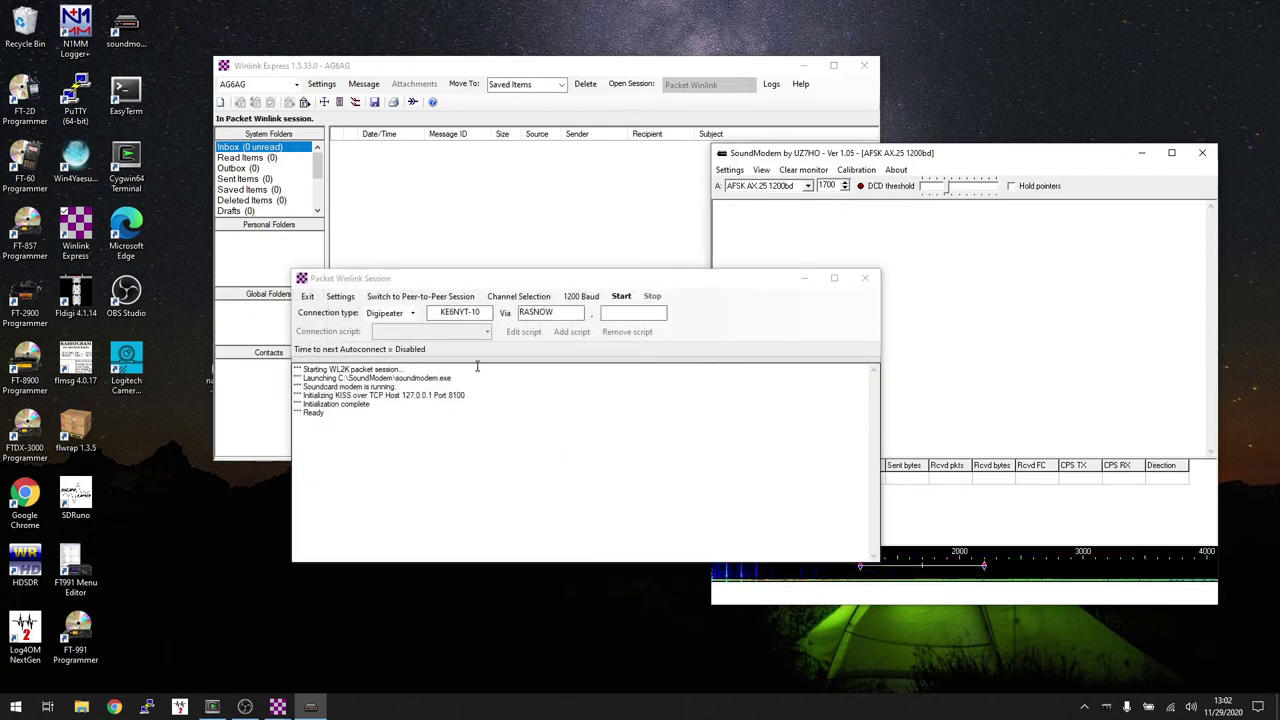
# Connect to the preset gateway via RASNOW, move the session window clear of SoundModem's traffic monitor, and close the session after the exchange
pyautogui.click(621, 296)
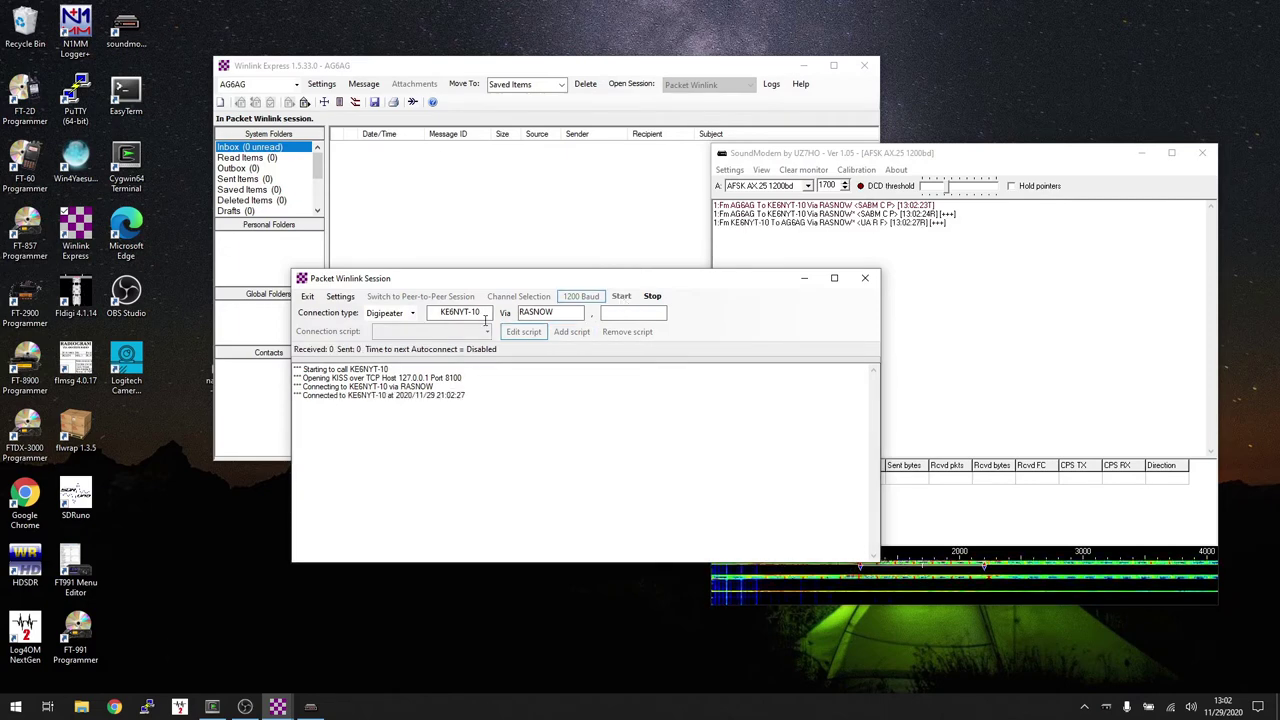
pyautogui.moveTo(507, 283); pyautogui.dragTo(305, 269)
pyautogui.click(878, 322)
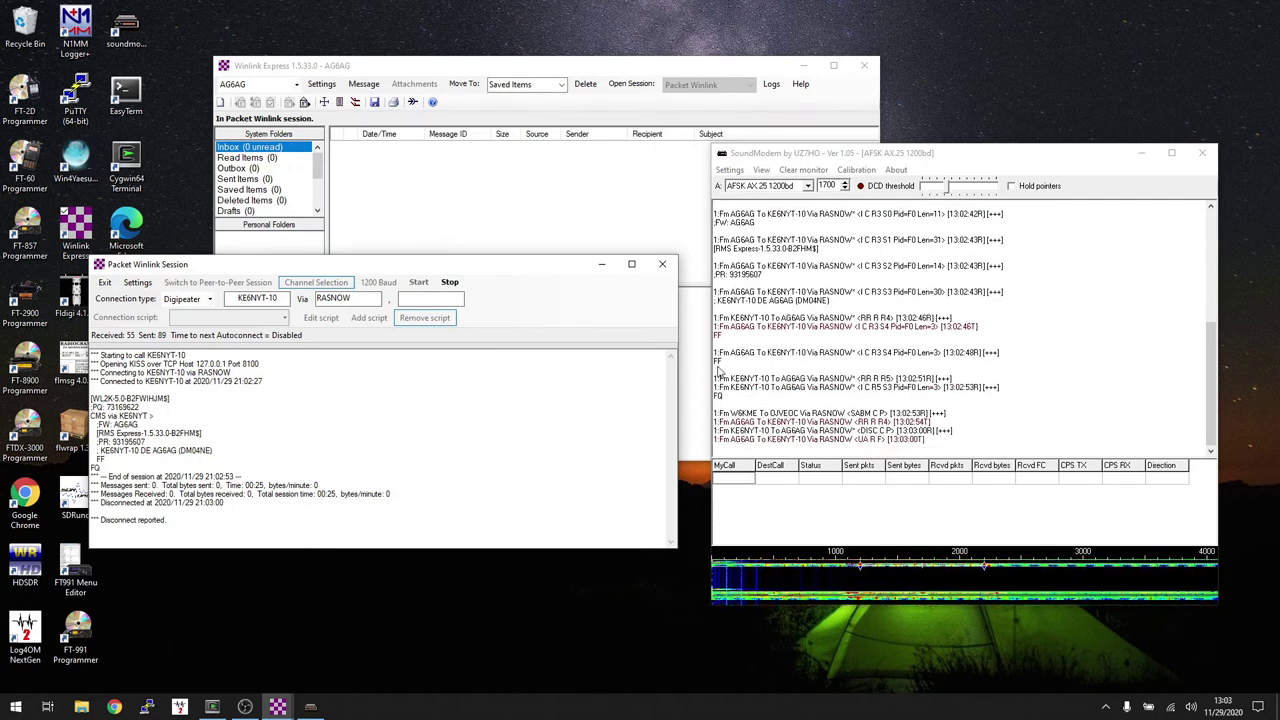
pyautogui.click(661, 265)
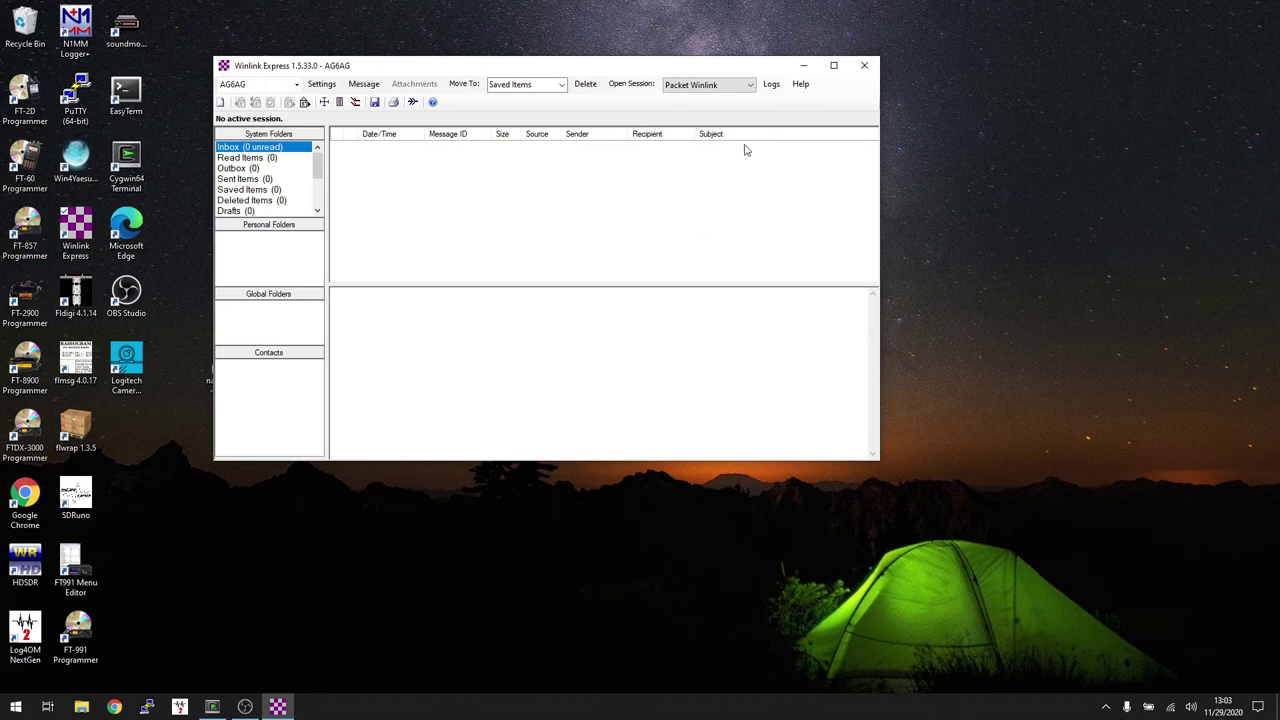
# Reopen and close the Packet Winlink session, and open a Vara FM Winlink session in its place
pyautogui.click(632, 85)
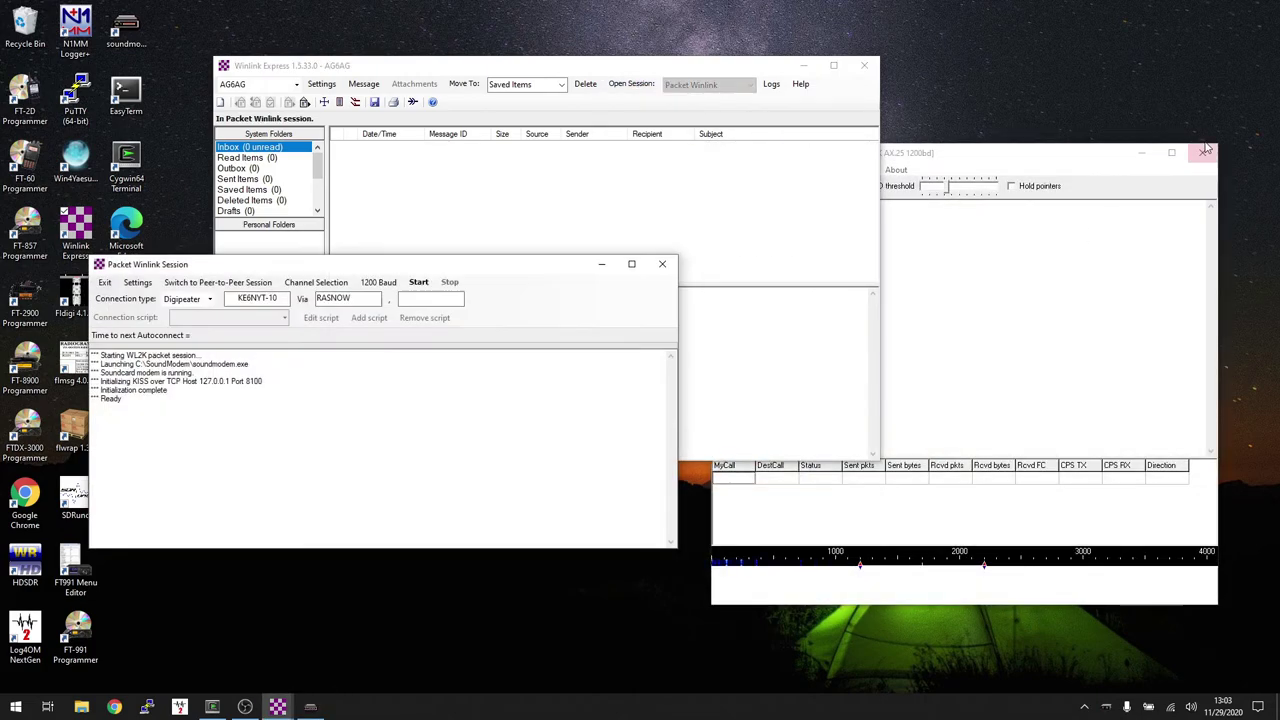
pyautogui.click(662, 264)
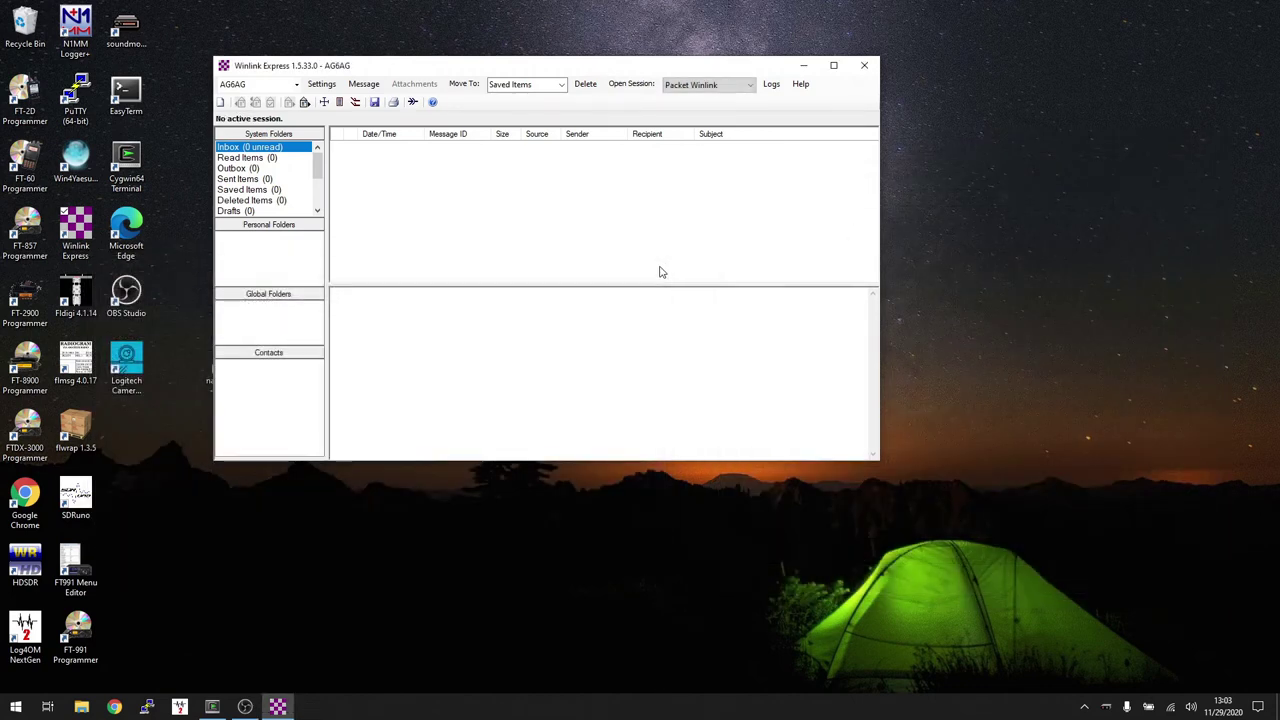
pyautogui.click(749, 86)
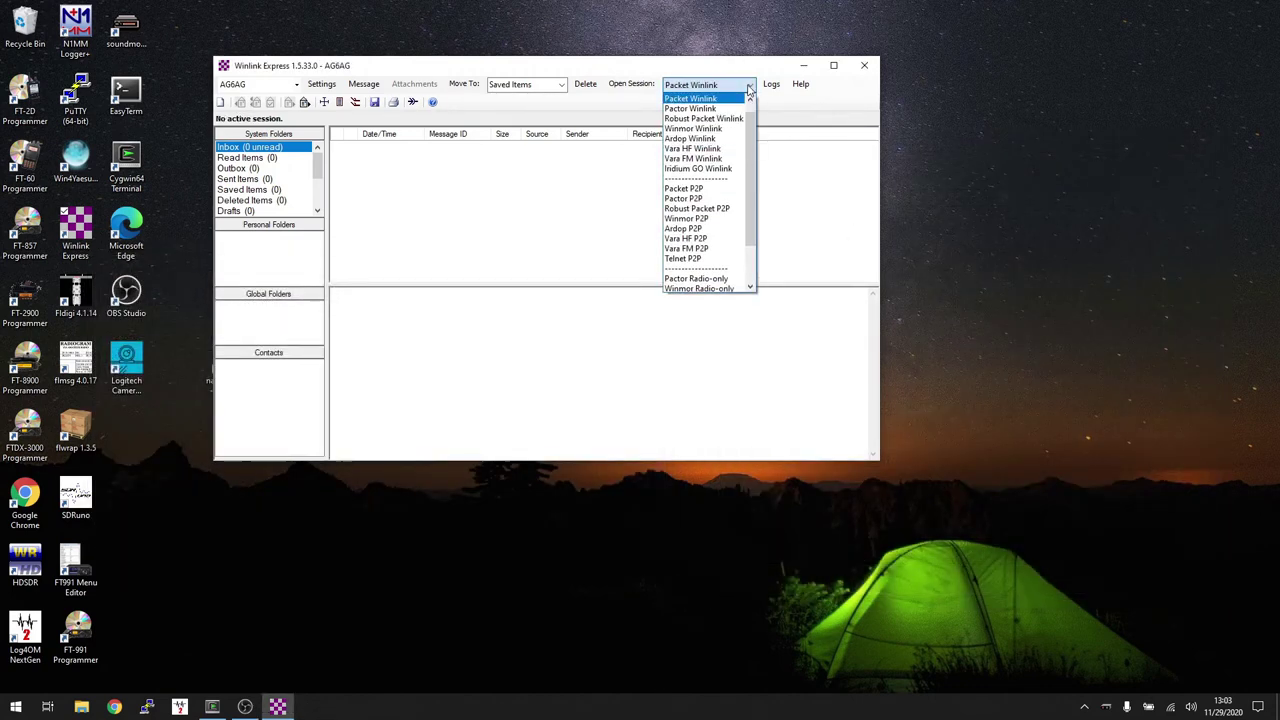
pyautogui.click(690, 160)
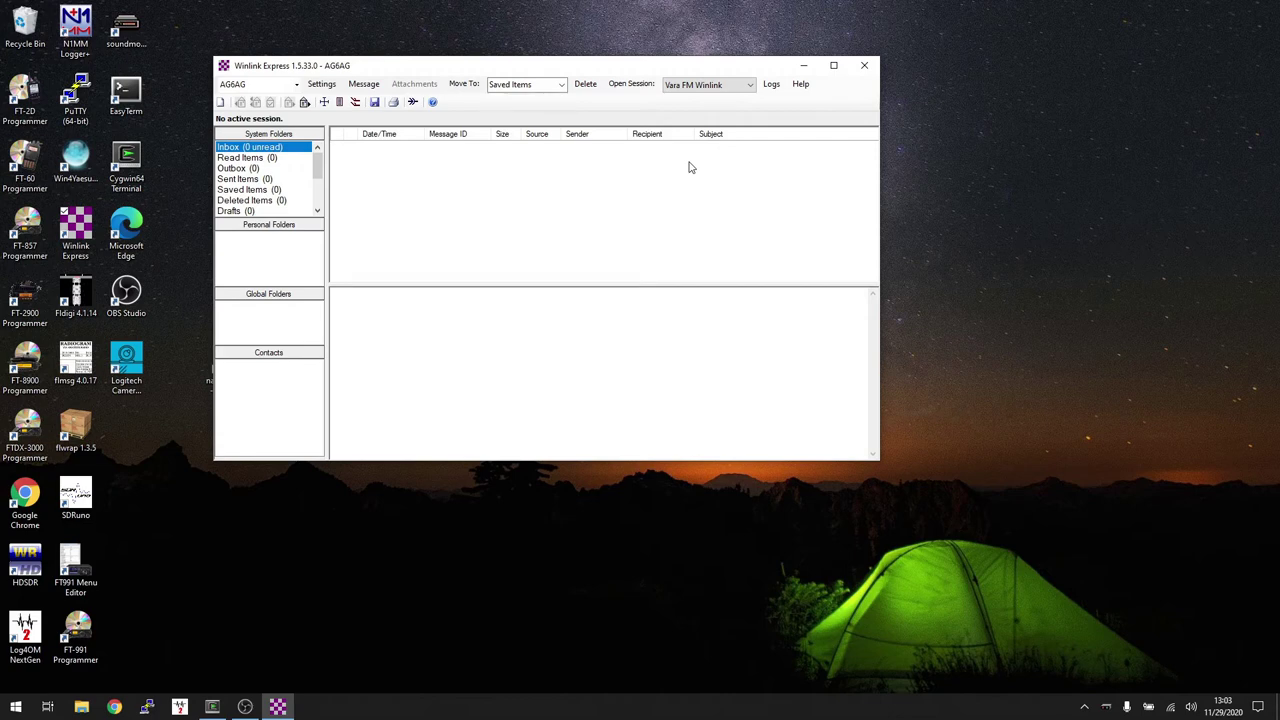
pyautogui.click(631, 85)
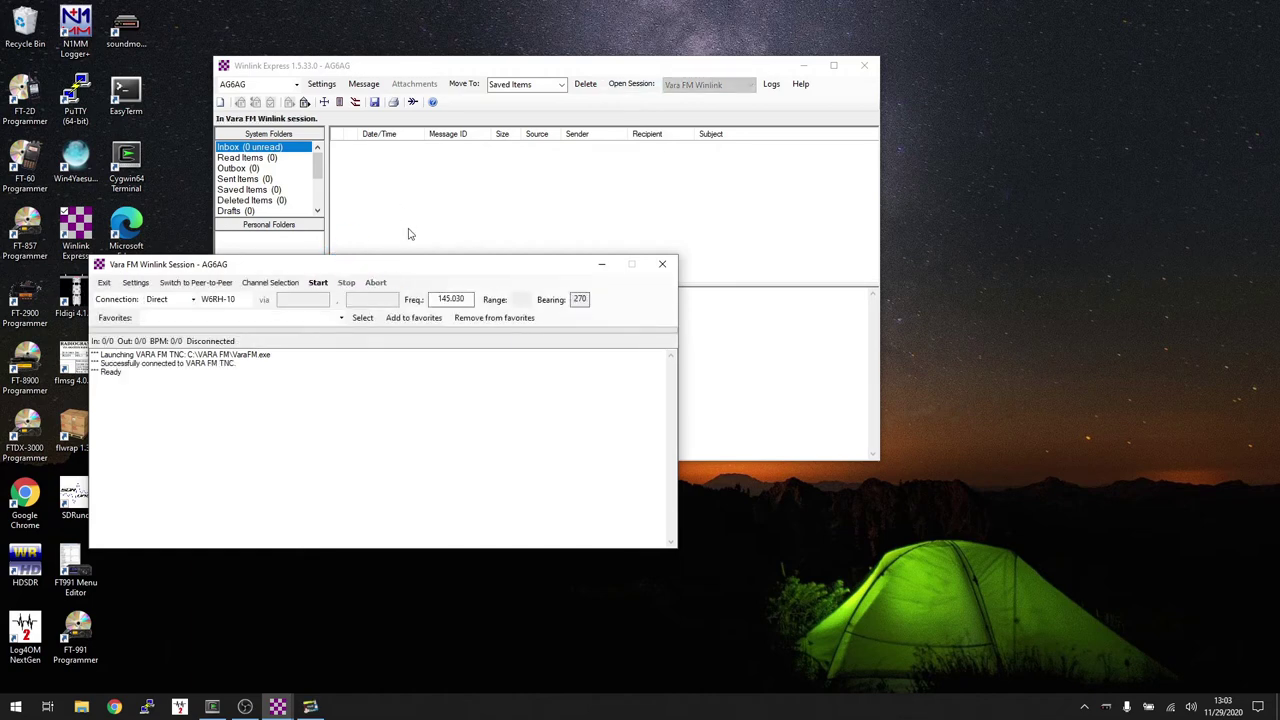
# Bring up the VARA FM modem window, move it clear of the session window, and set its sound card input to Line (2- USB AUDIO CODEC)
pyautogui.click(308, 708)
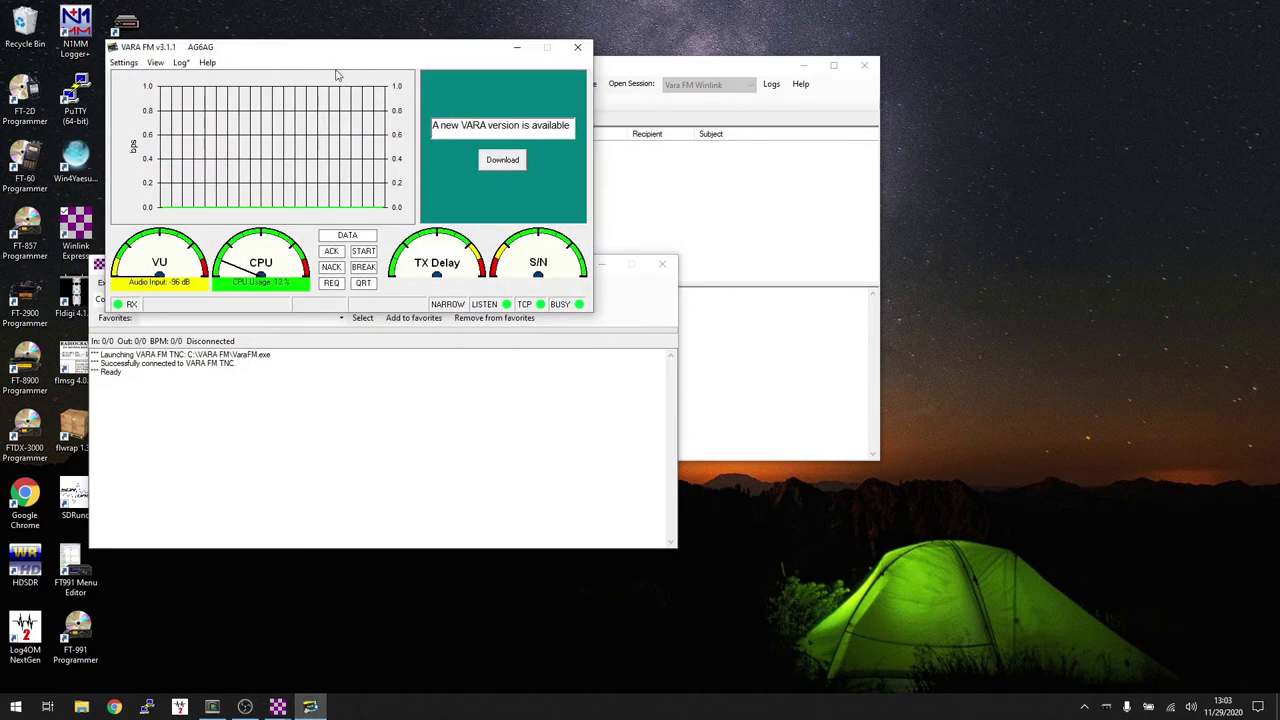
pyautogui.moveTo(318, 48); pyautogui.dragTo(908, 100)
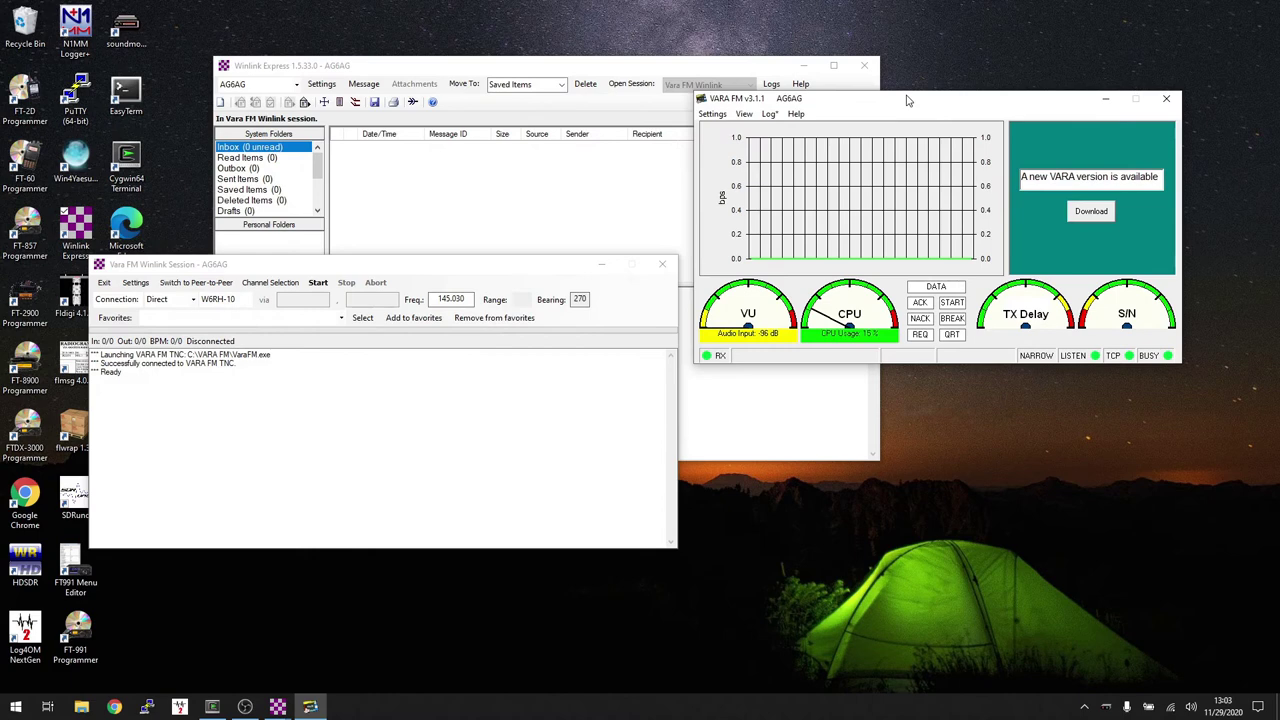
pyautogui.click(712, 115)
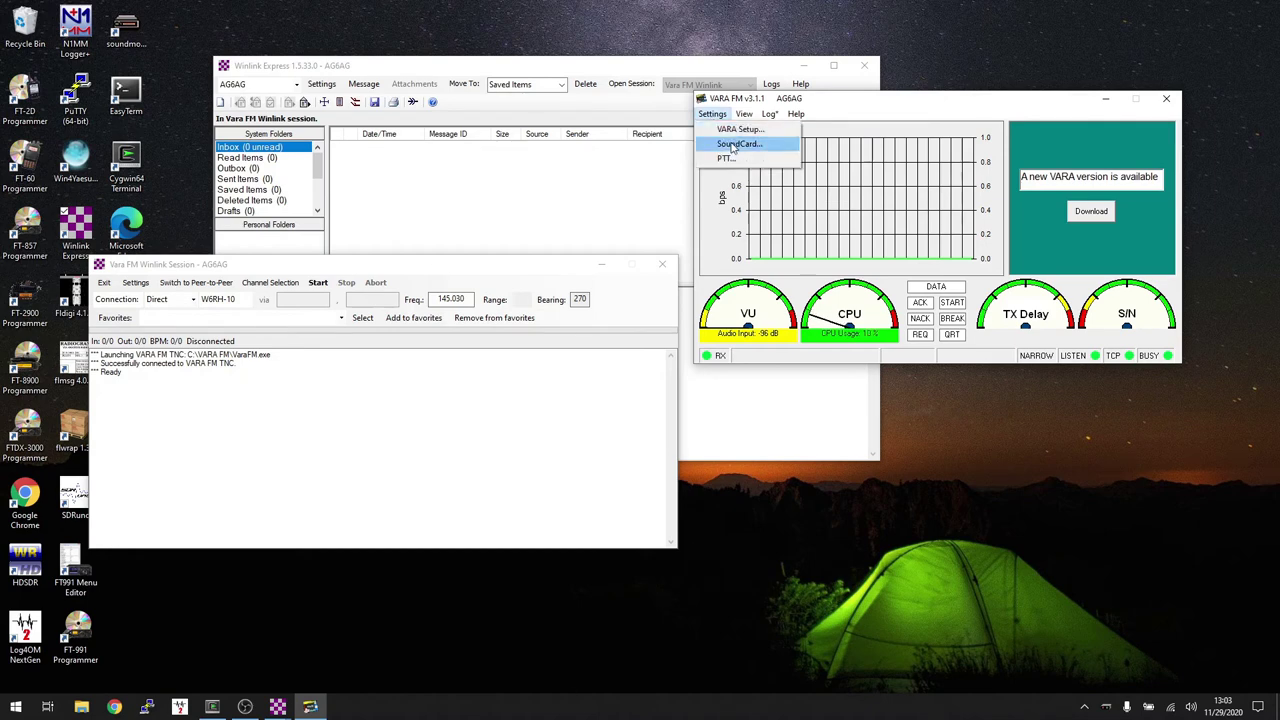
pyautogui.click(733, 146)
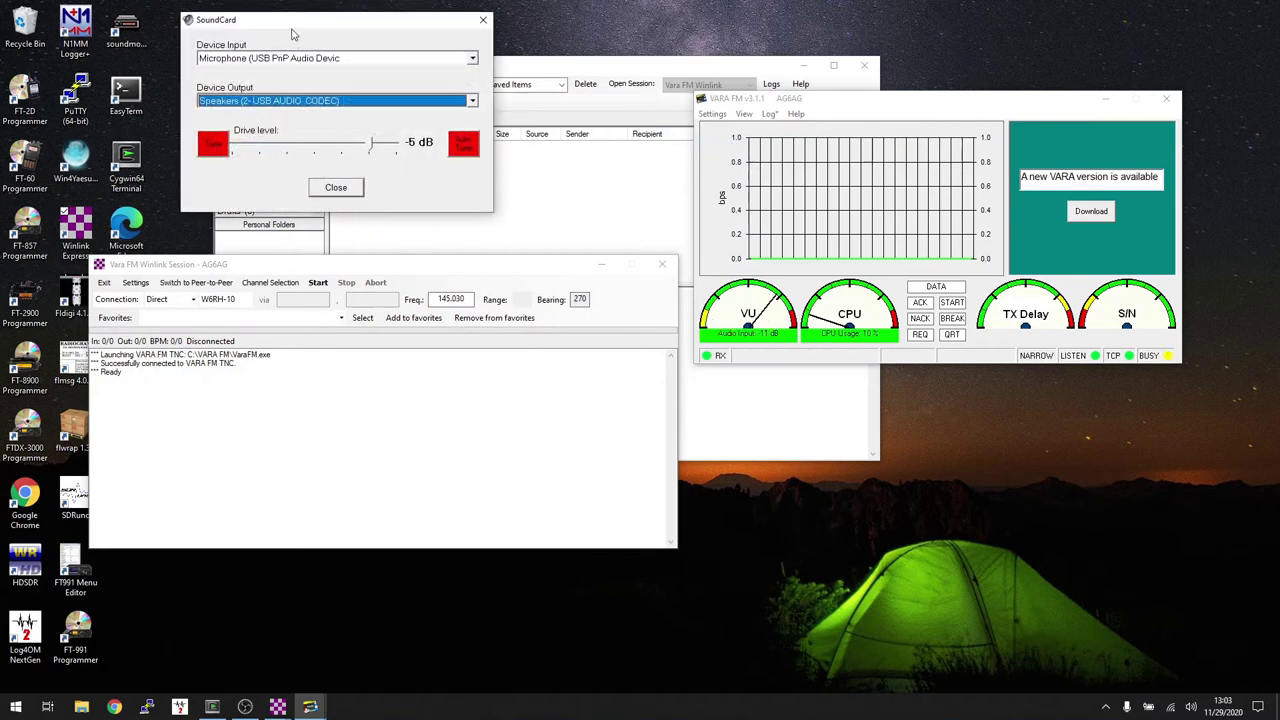
pyautogui.click(471, 59)
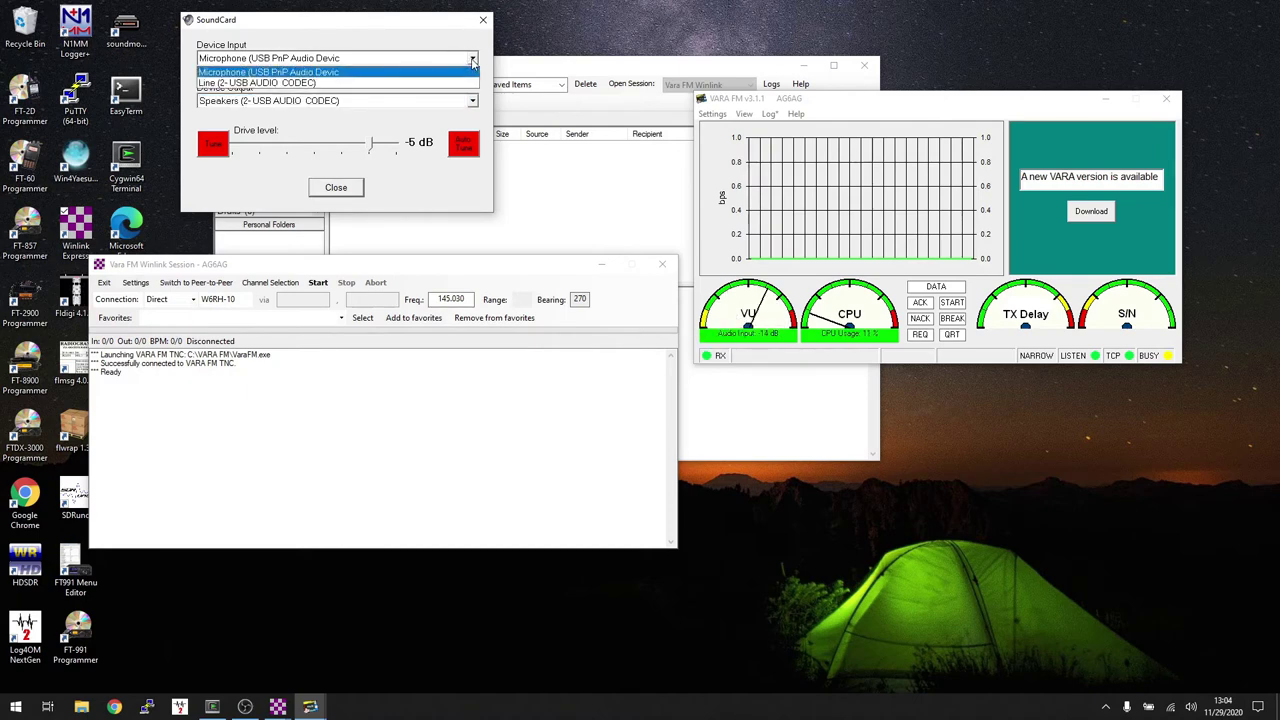
pyautogui.click(330, 84)
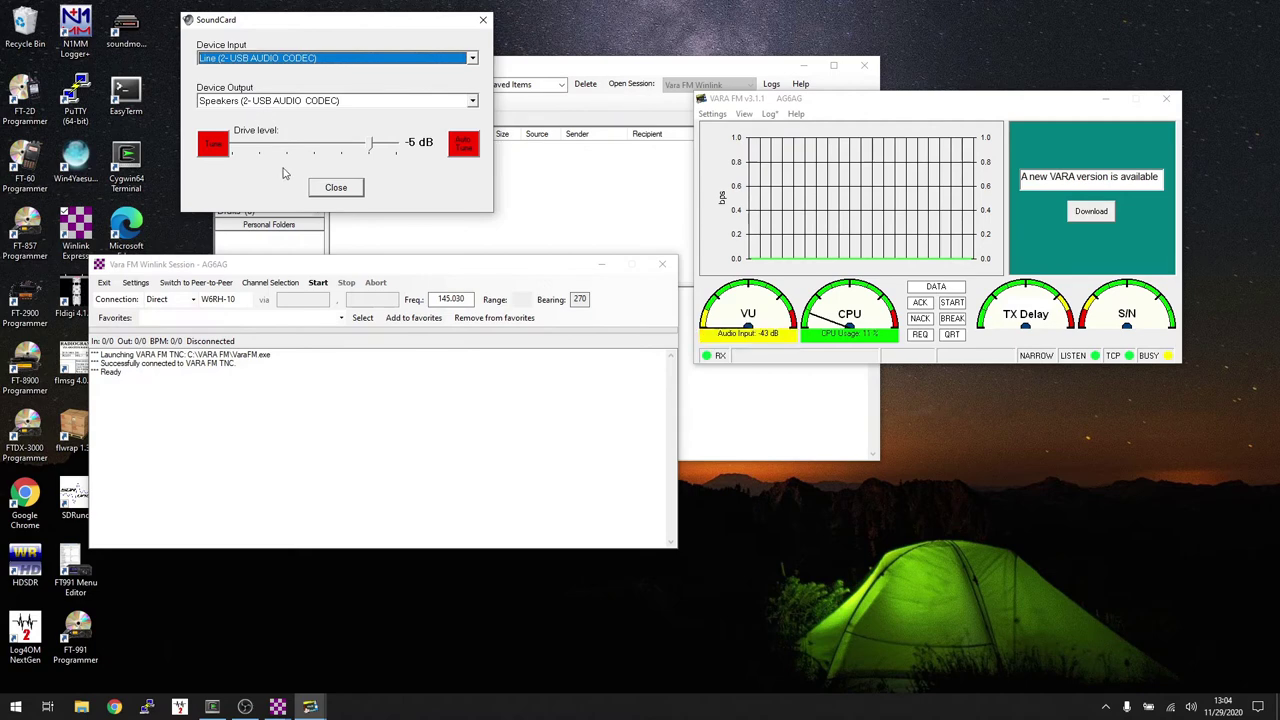
pyautogui.click(340, 193)
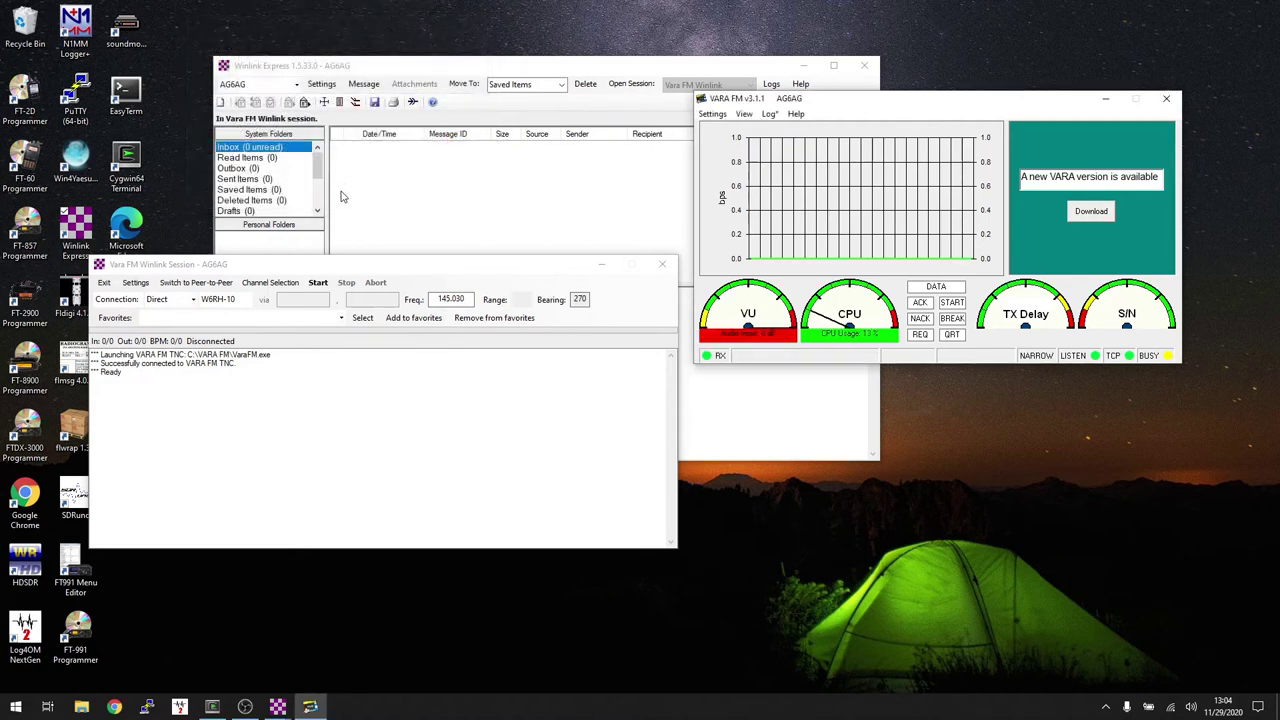
# Check the push-to-talk method in VARA FM's PTT settings, keeping VOX
pyautogui.click(712, 114)
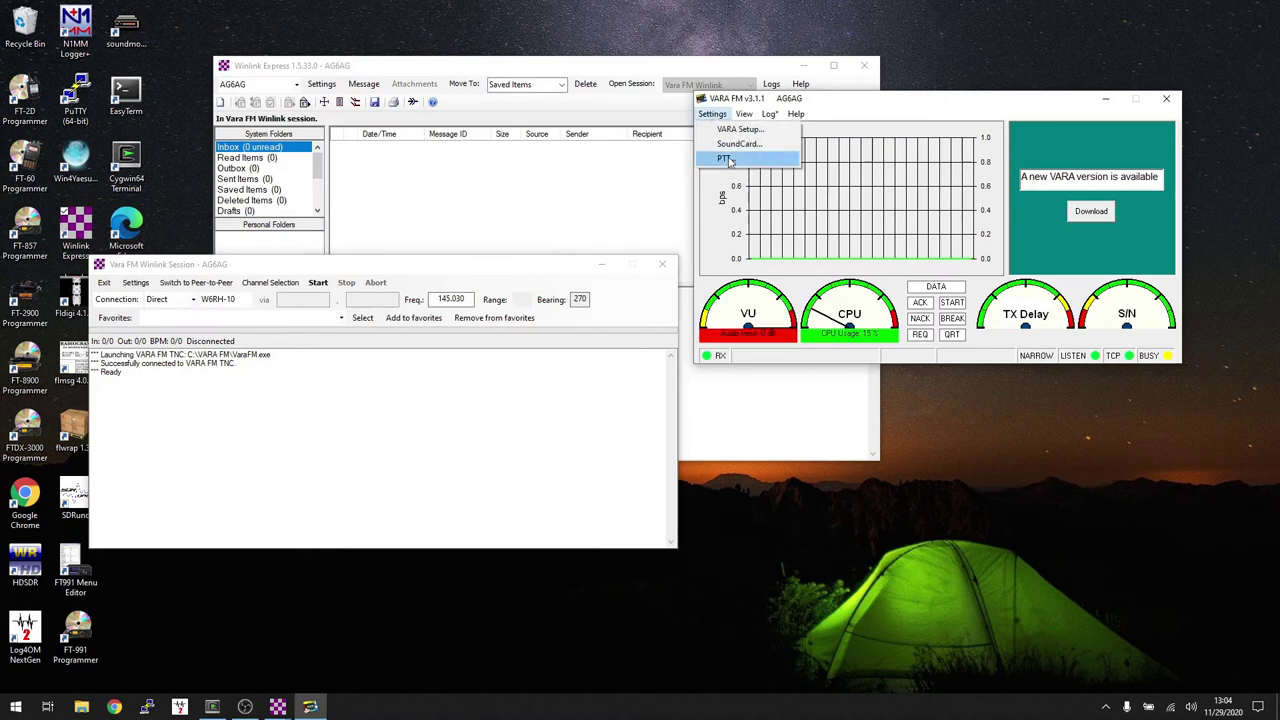
pyautogui.click(728, 159)
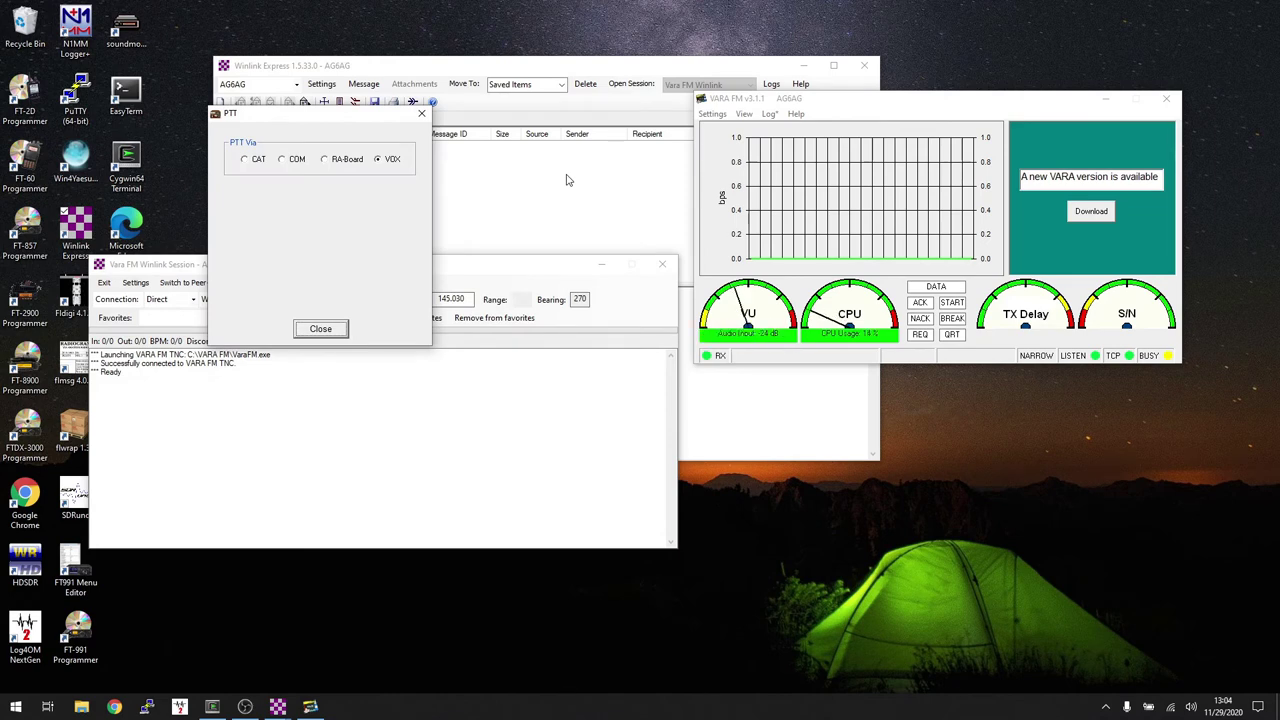
pyautogui.click(321, 330)
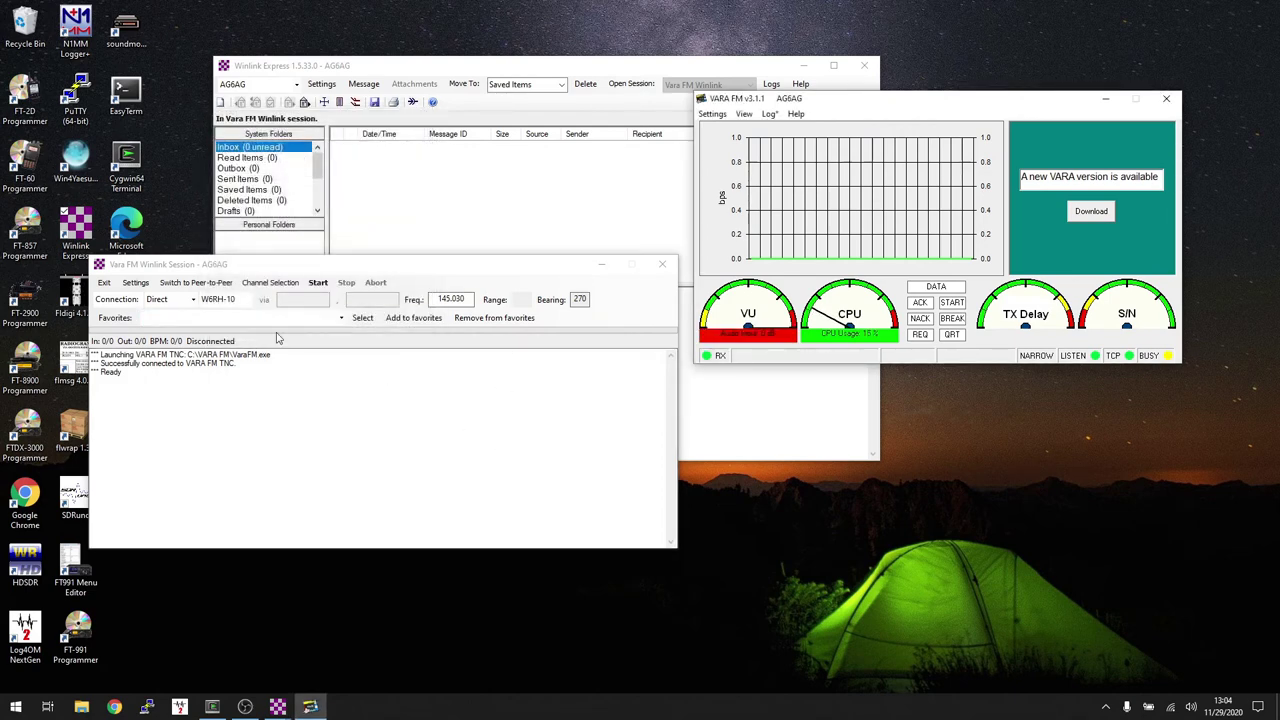
# Connect directly to the preset gateway from the Vara FM Winlink session
pyautogui.click(205, 300)
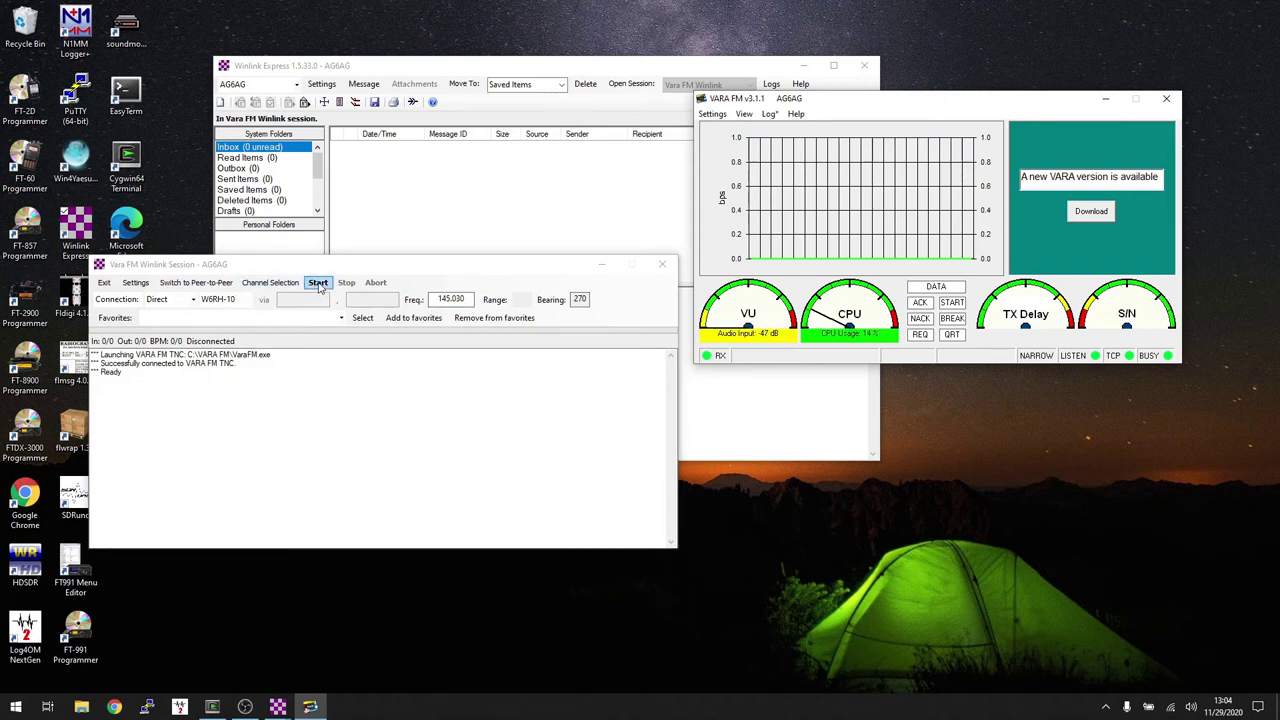
pyautogui.click(318, 284)
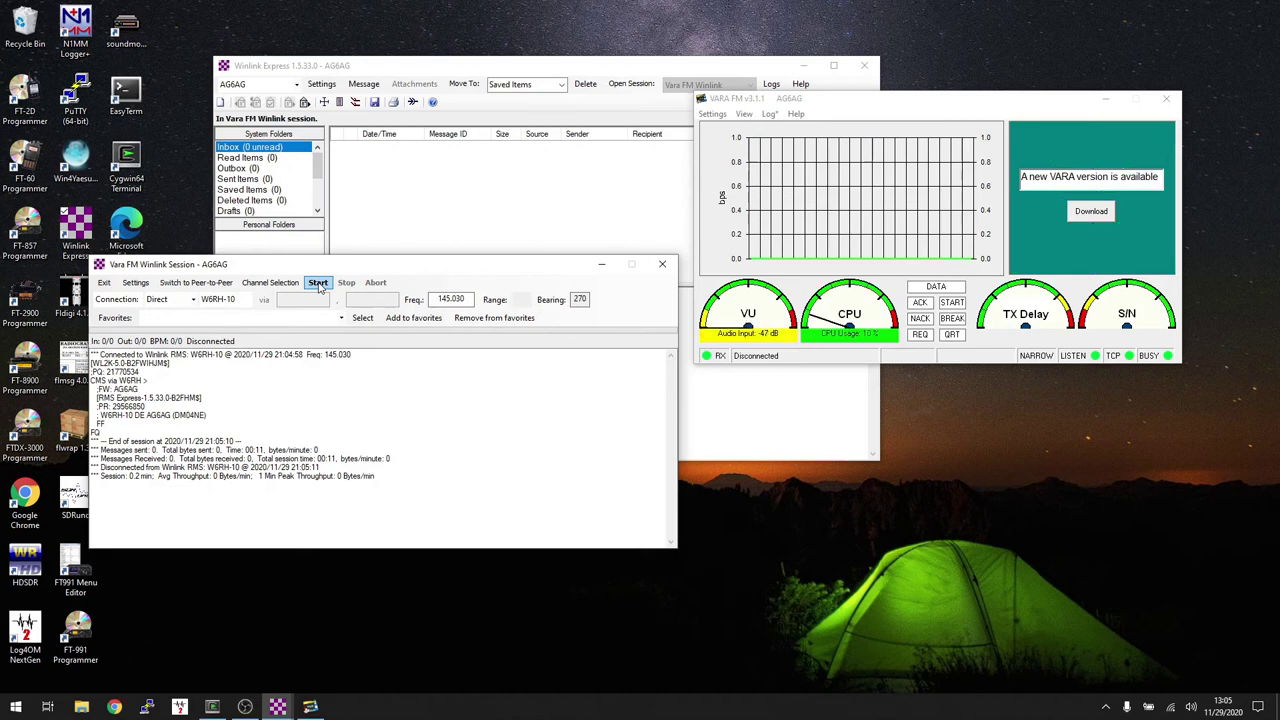
pyautogui.click(318, 285)
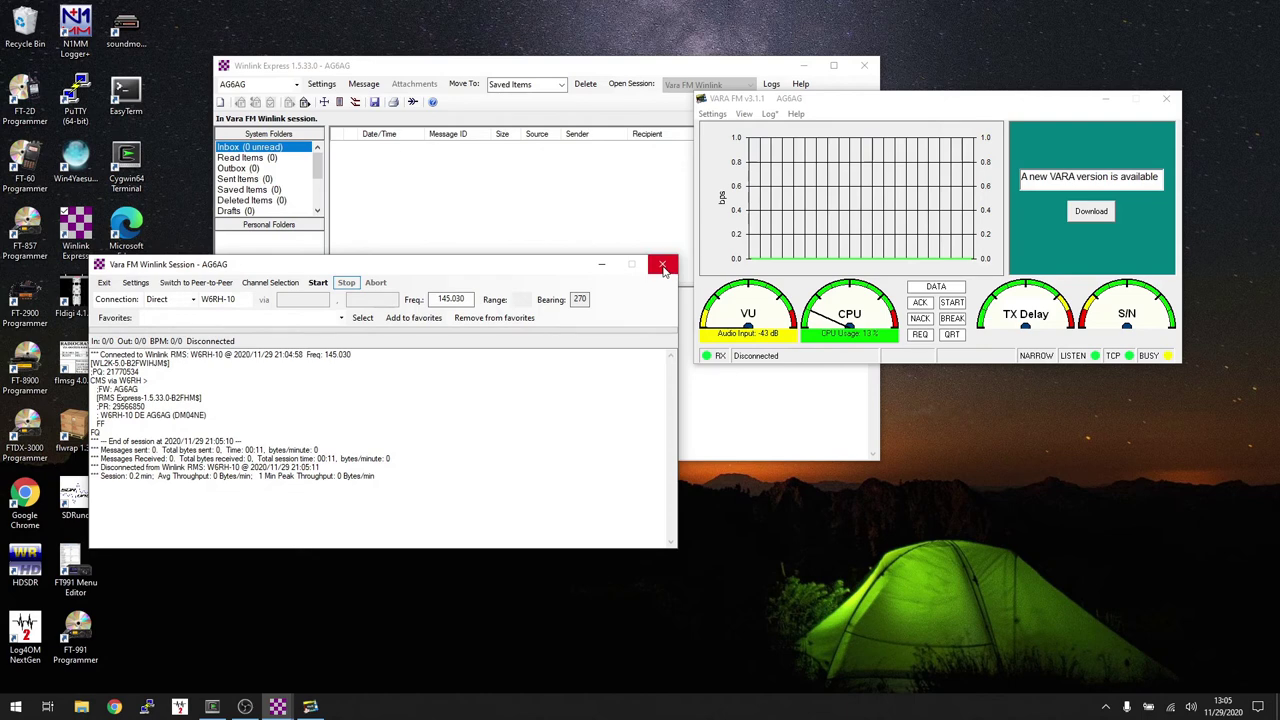
# Close the Vara FM session and Winlink Express, and open Fldigi
pyautogui.click(663, 266)
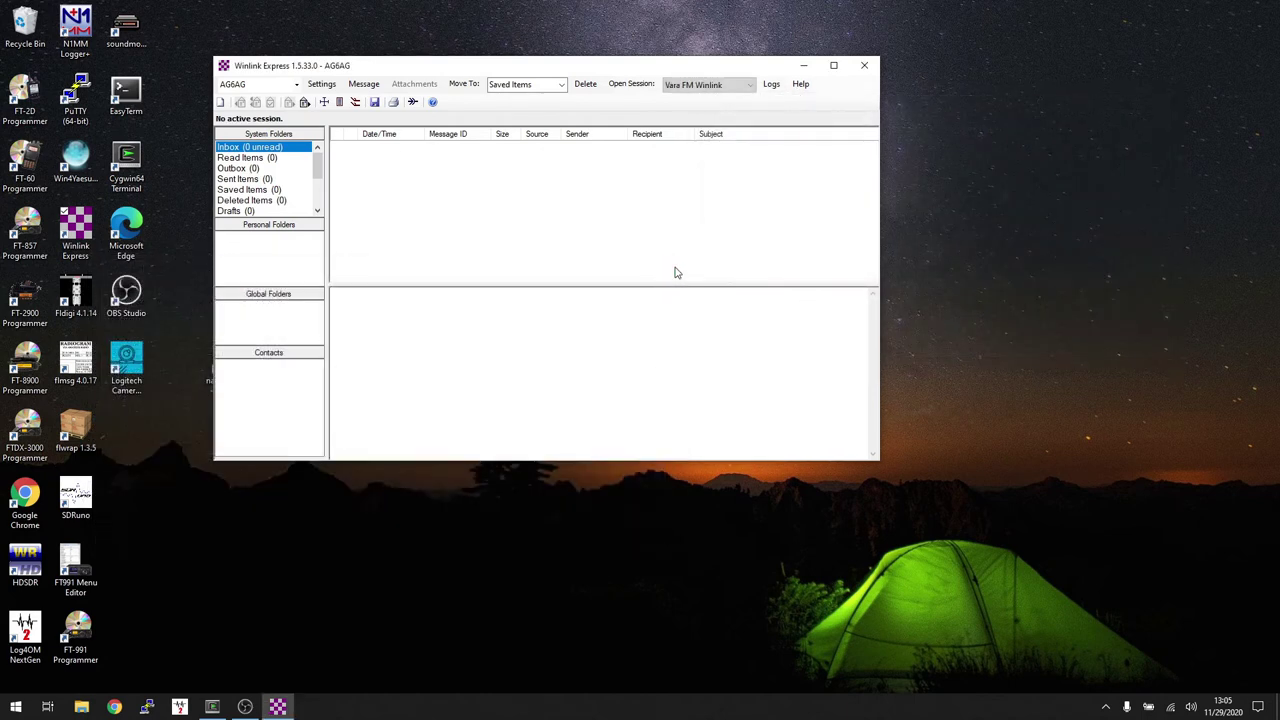
pyautogui.click(860, 65)
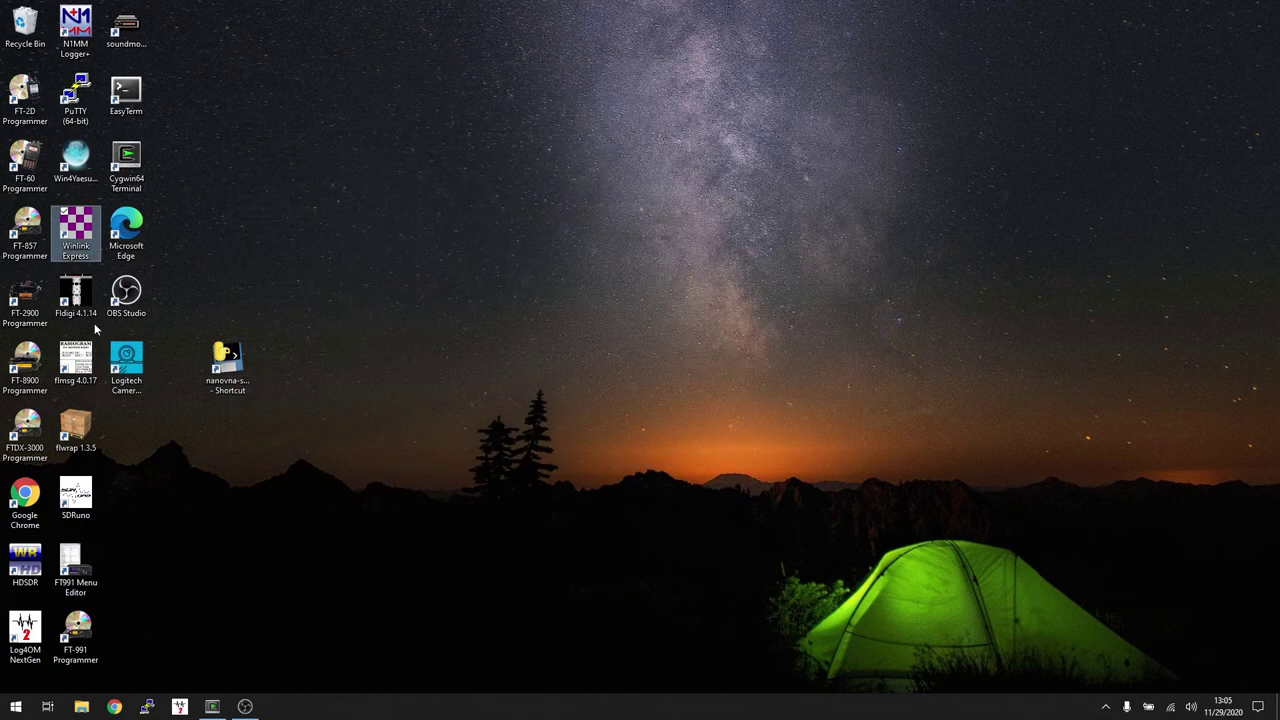
pyautogui.click(65, 298)
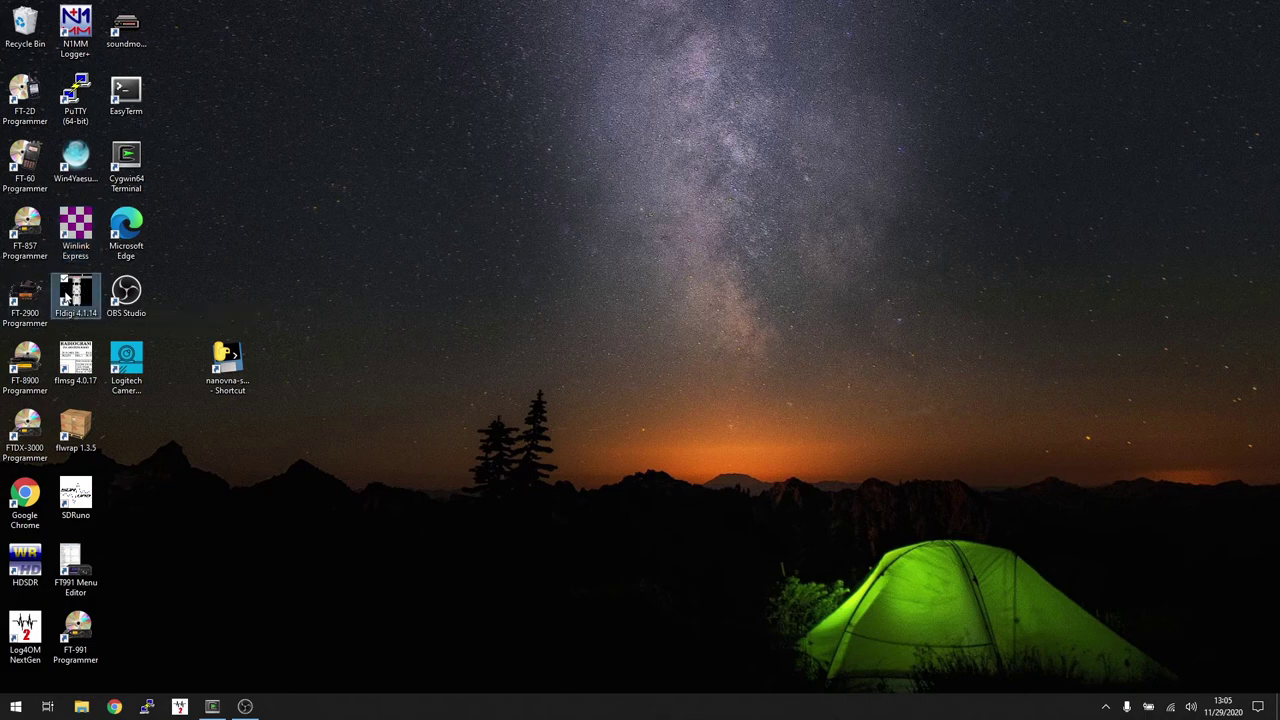
pyautogui.doubleClick(68, 298)
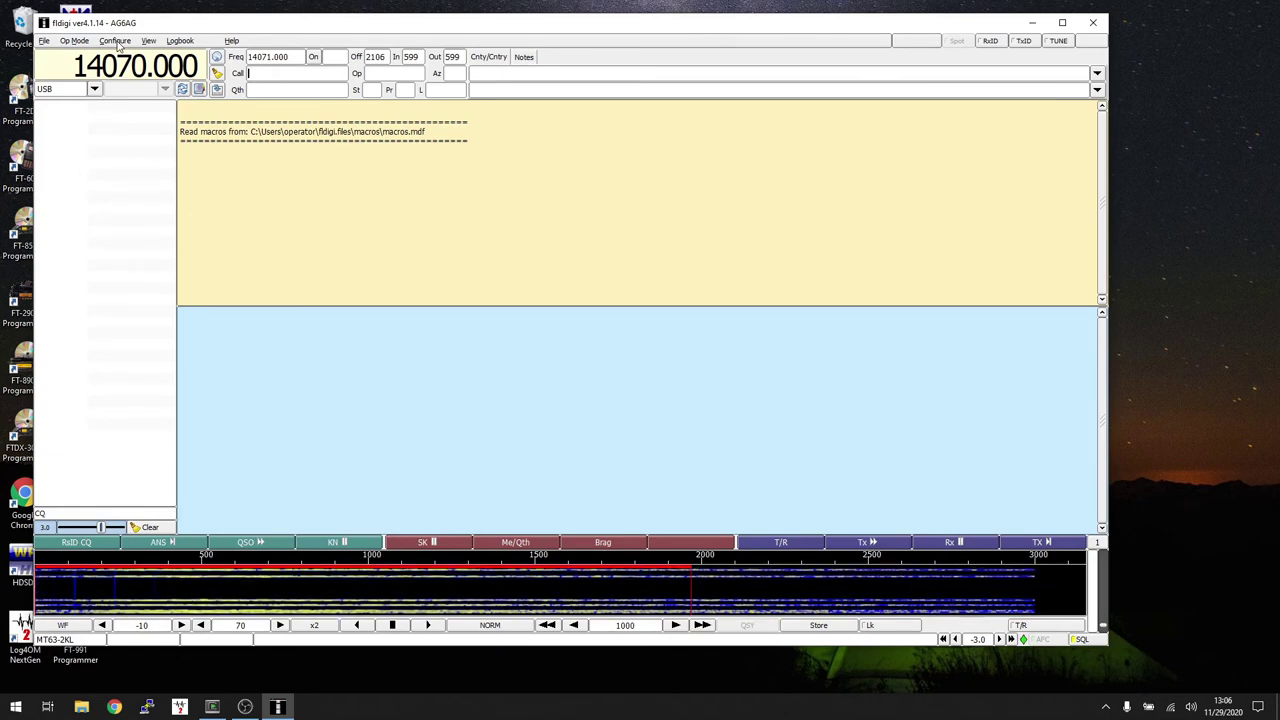
# Open Fldigi's soundcard device configuration and set the capture device to Line (2- USB AUDIO CODEC)
pyautogui.click(116, 41)
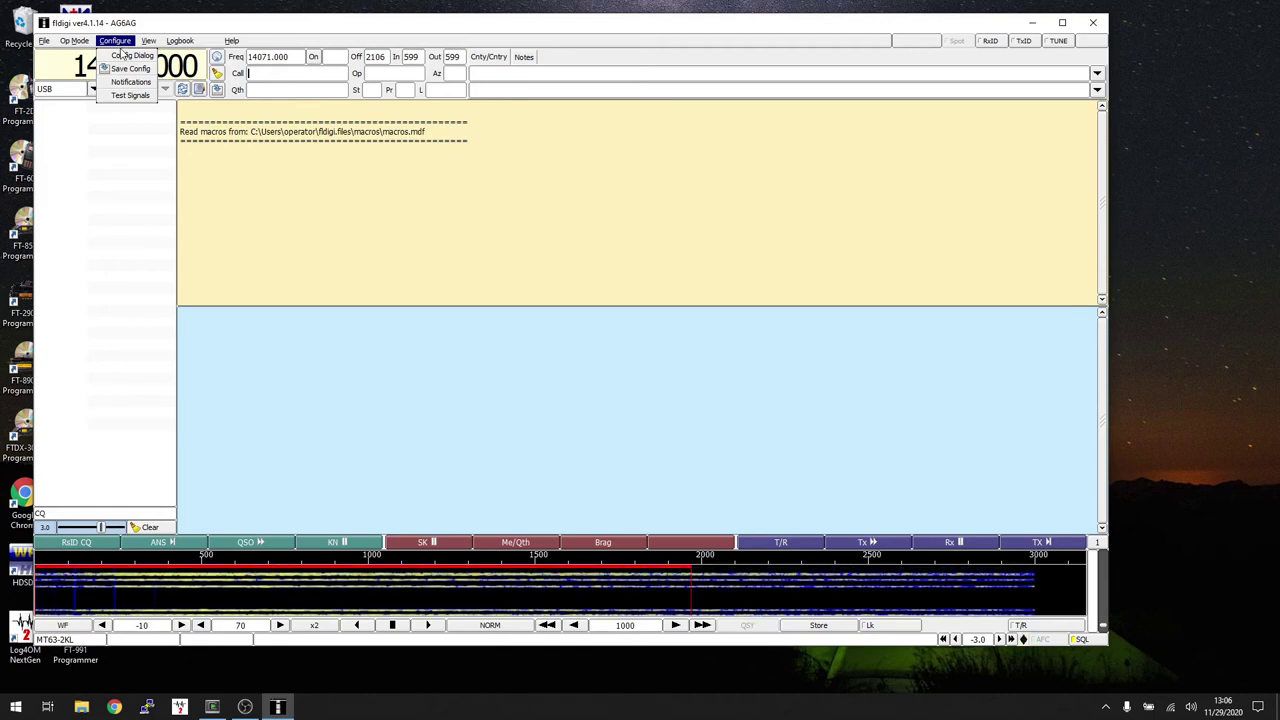
pyautogui.click(123, 57)
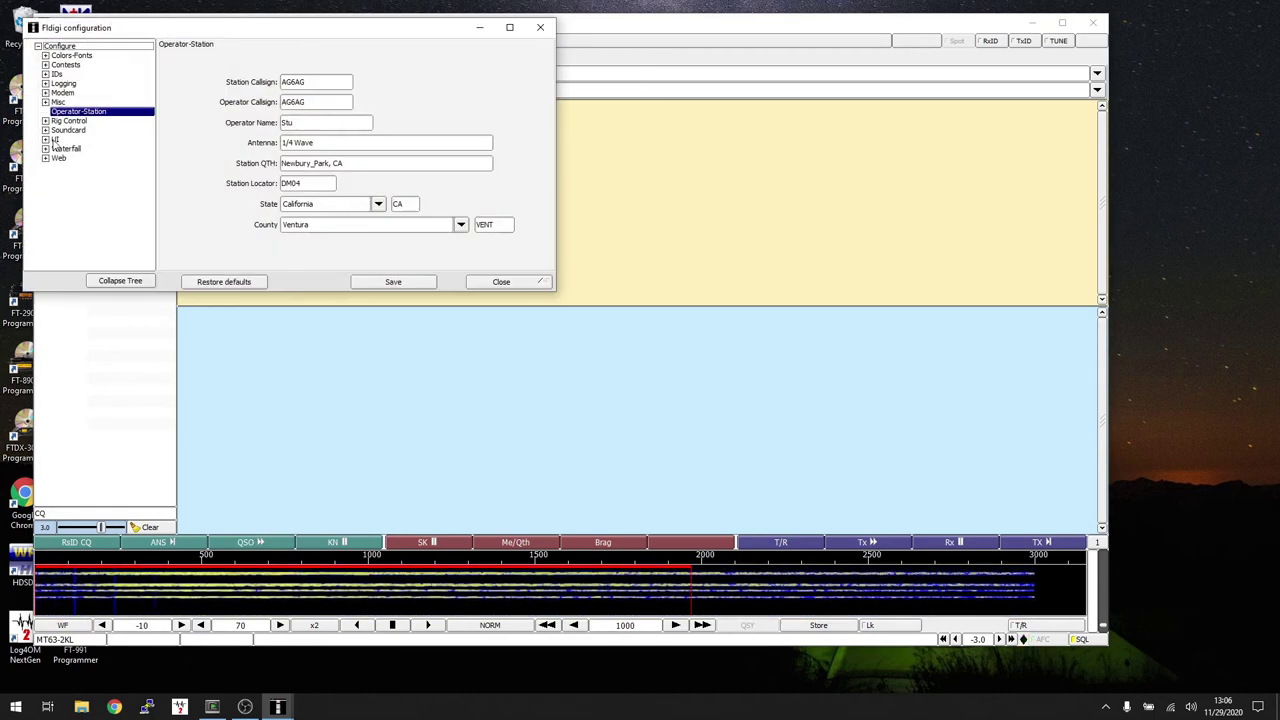
pyautogui.click(46, 131)
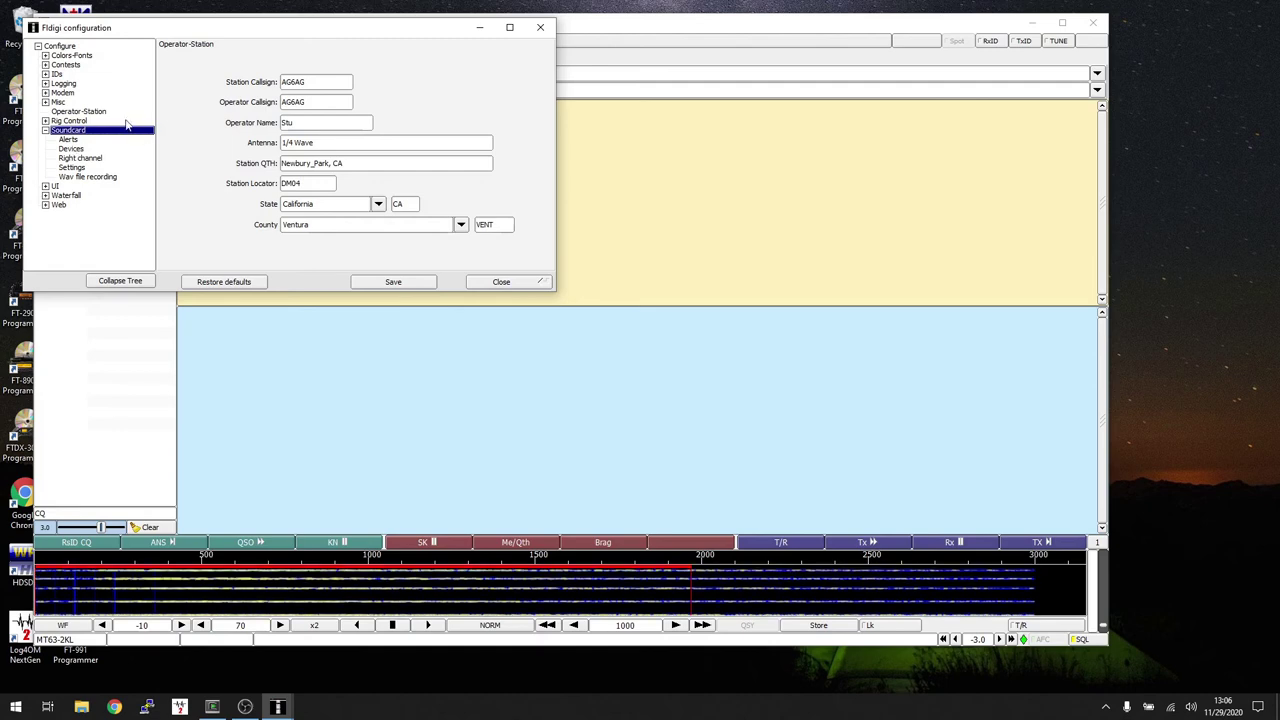
pyautogui.click(68, 149)
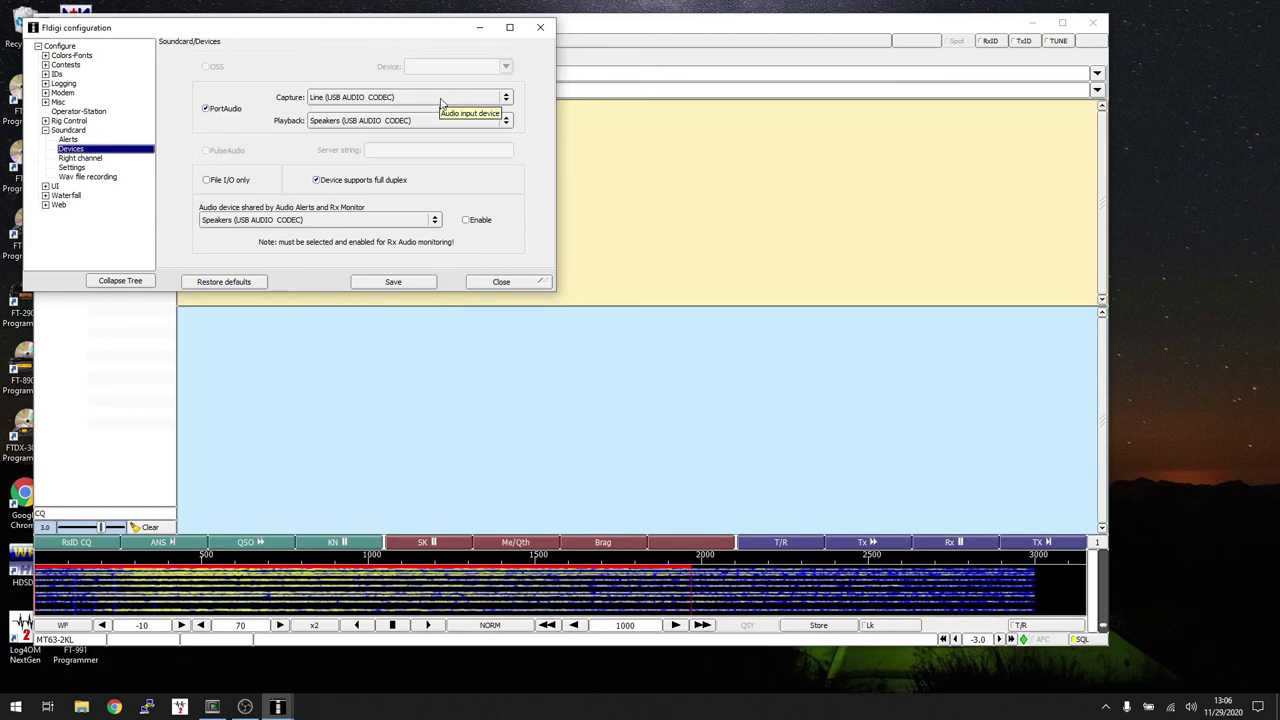
pyautogui.click(507, 98)
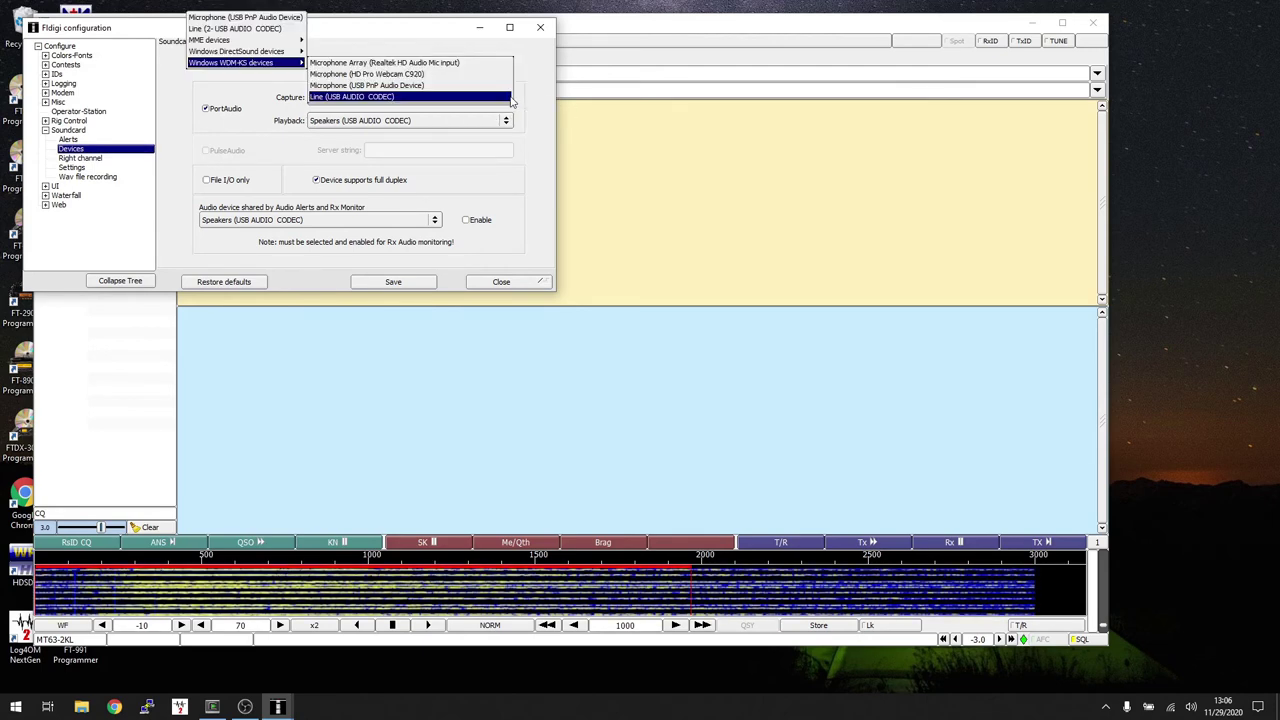
pyautogui.click(397, 97)
pyautogui.click(397, 97)
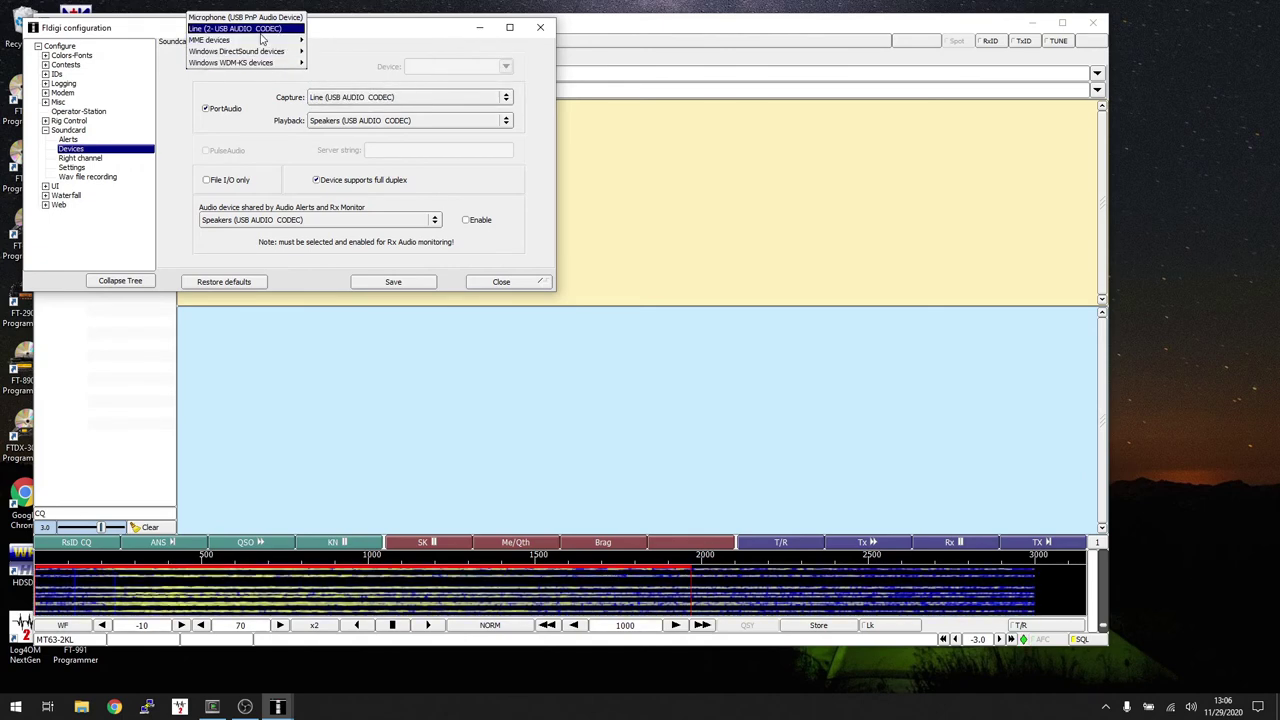
pyautogui.click(261, 31)
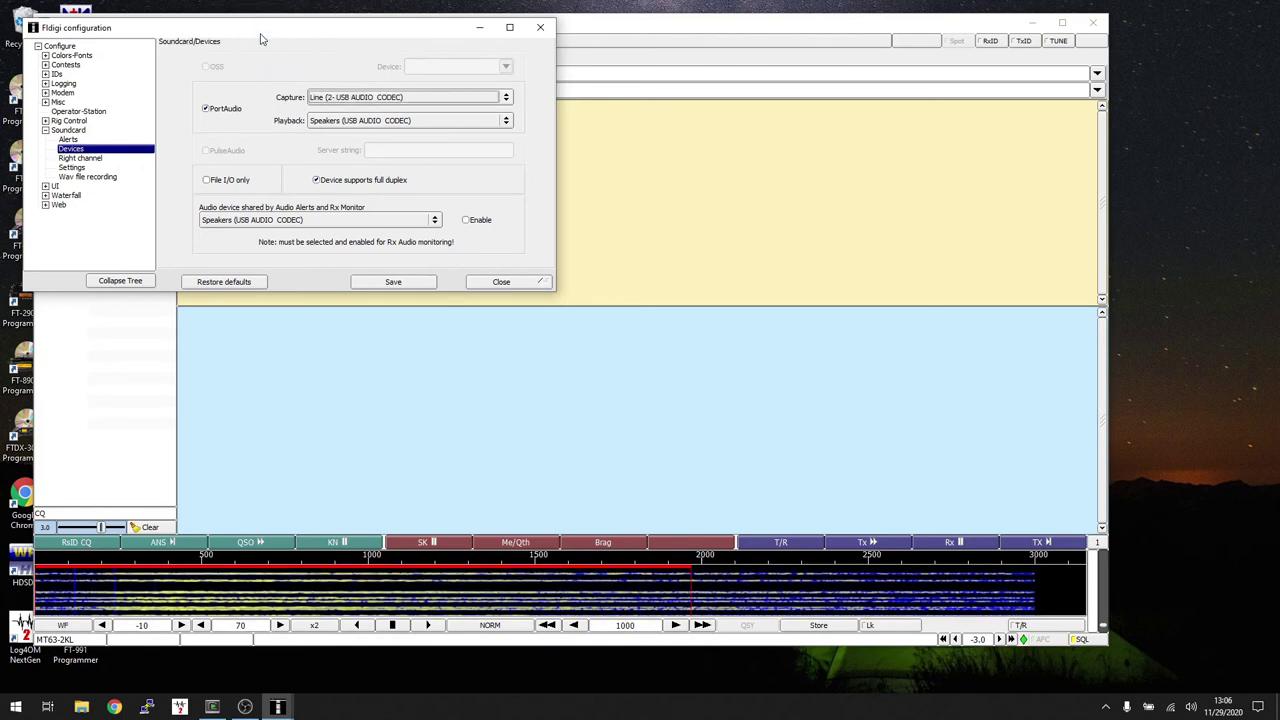
# Set the playback device to Speakers (2- USB AUDIO CODEC), then save and close the configuration
pyautogui.click(507, 121)
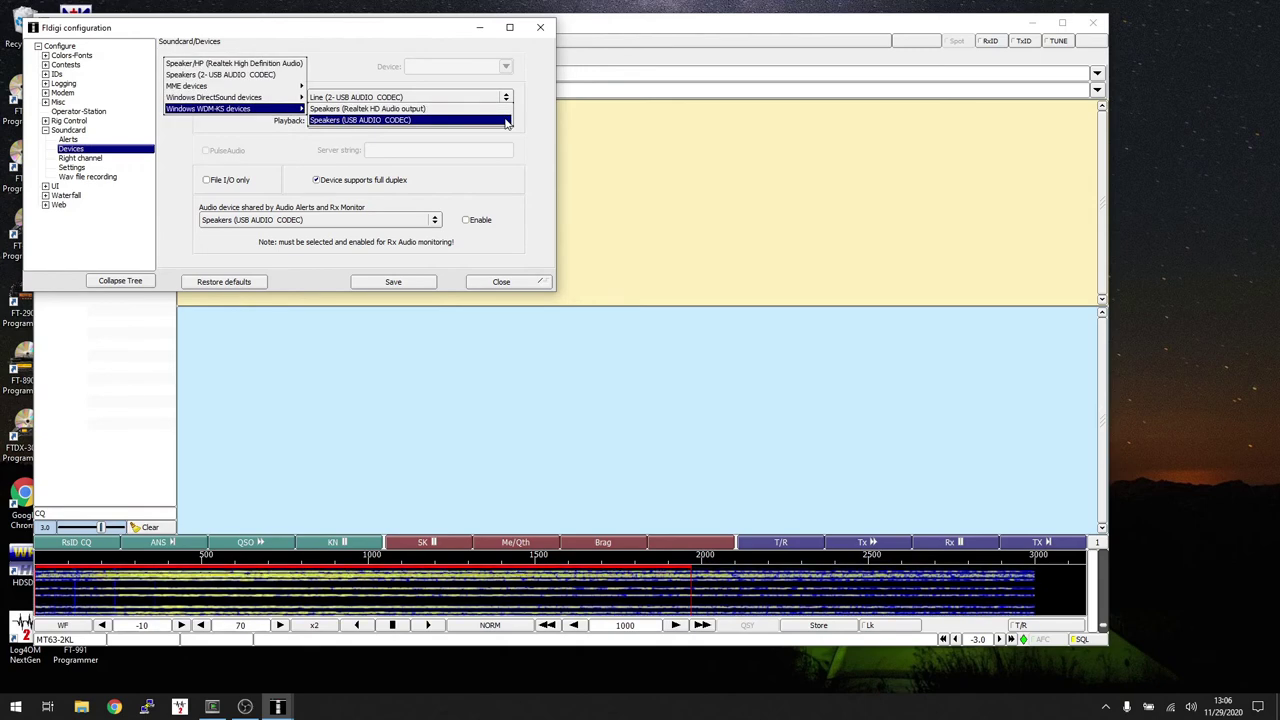
pyautogui.click(507, 121)
pyautogui.click(507, 121)
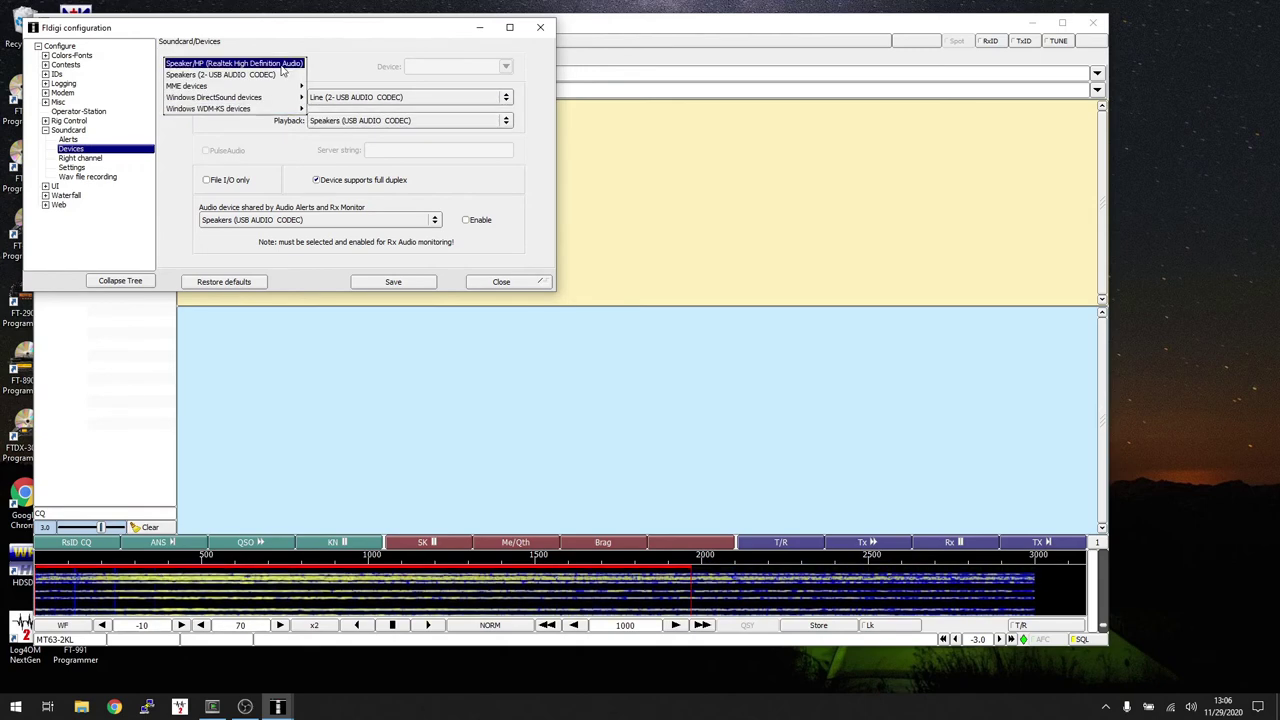
pyautogui.click(228, 76)
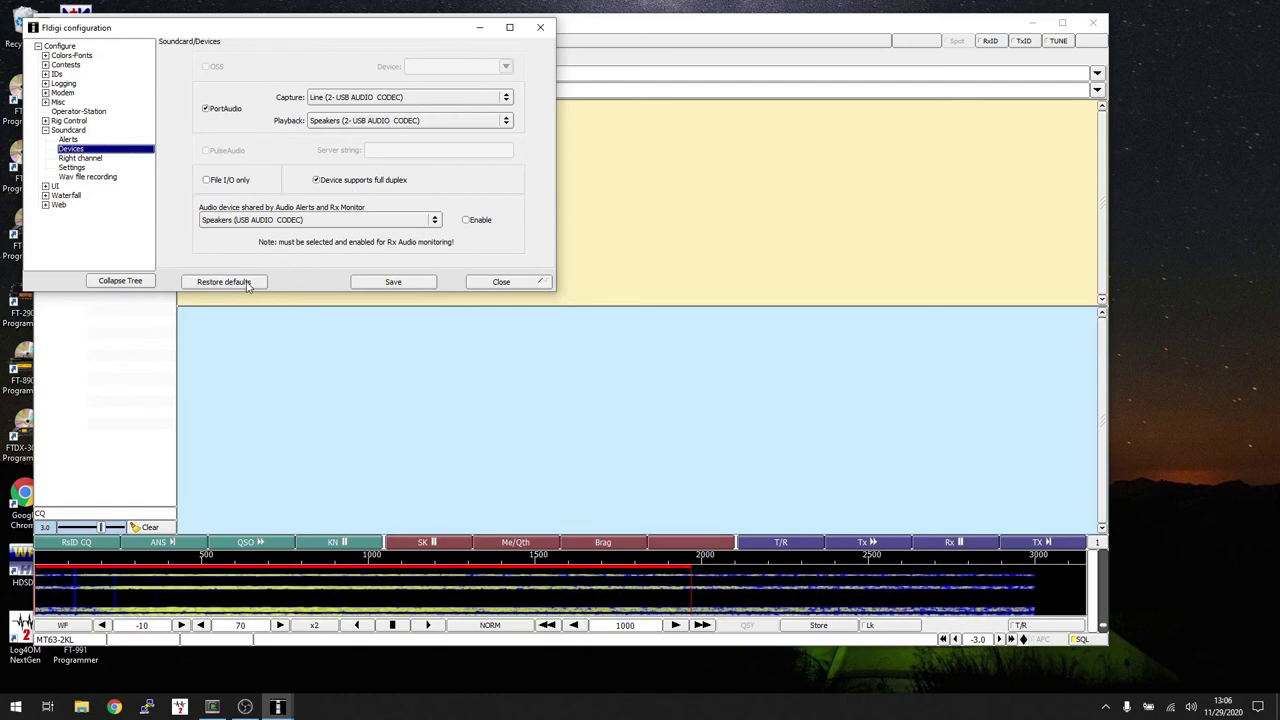
pyautogui.click(392, 282)
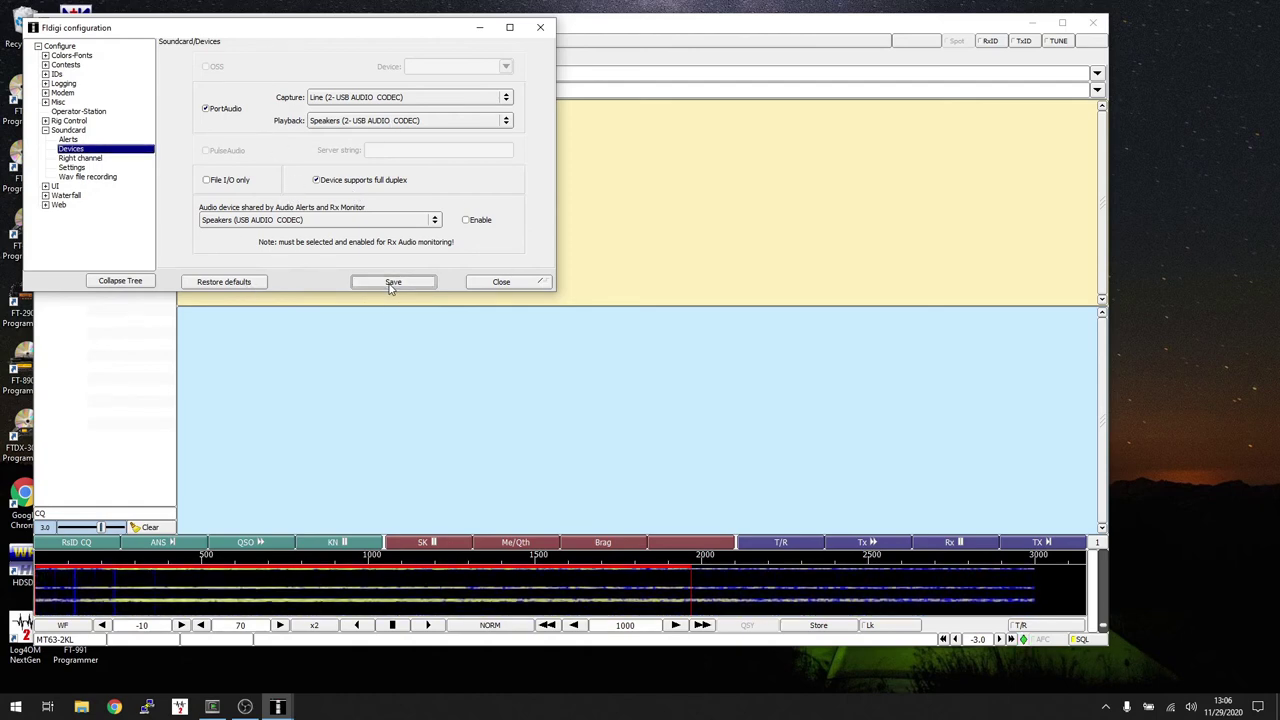
pyautogui.click(501, 283)
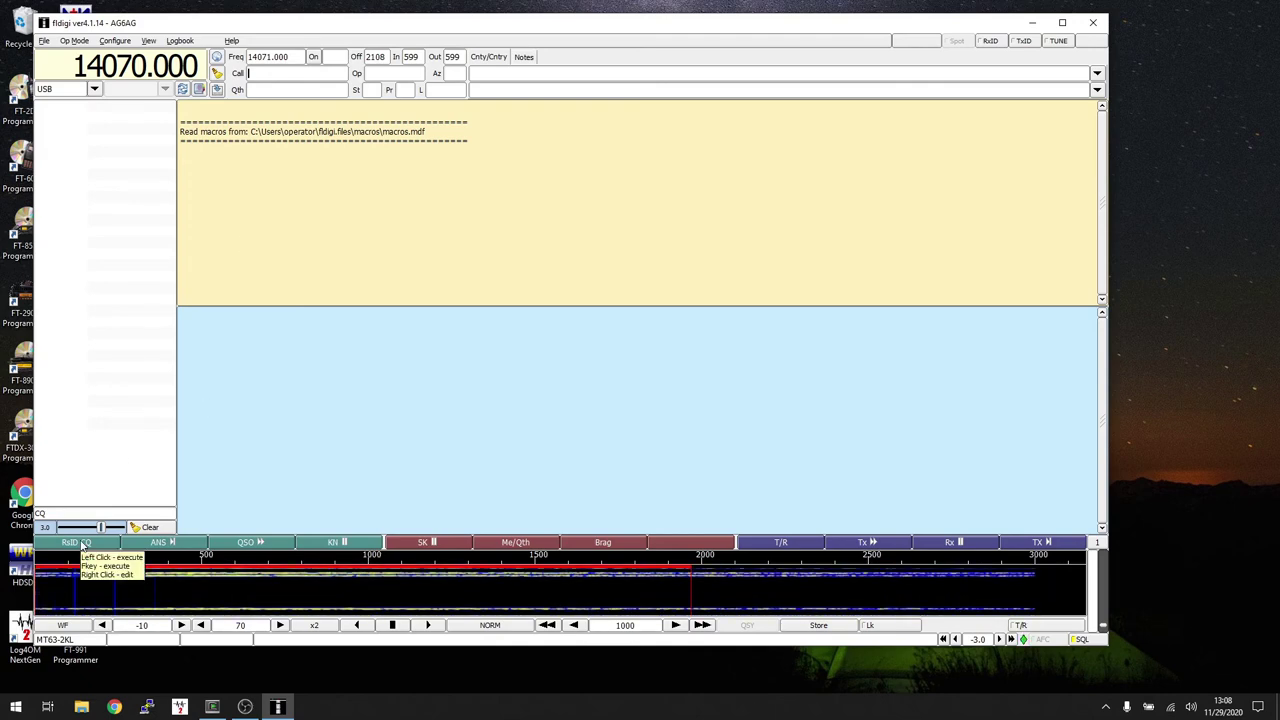
# Transmit a CQ call with the RSID CQ macro, and move the waterfall's audio centre frequency to 1500 Hz
pyautogui.click(83, 545)
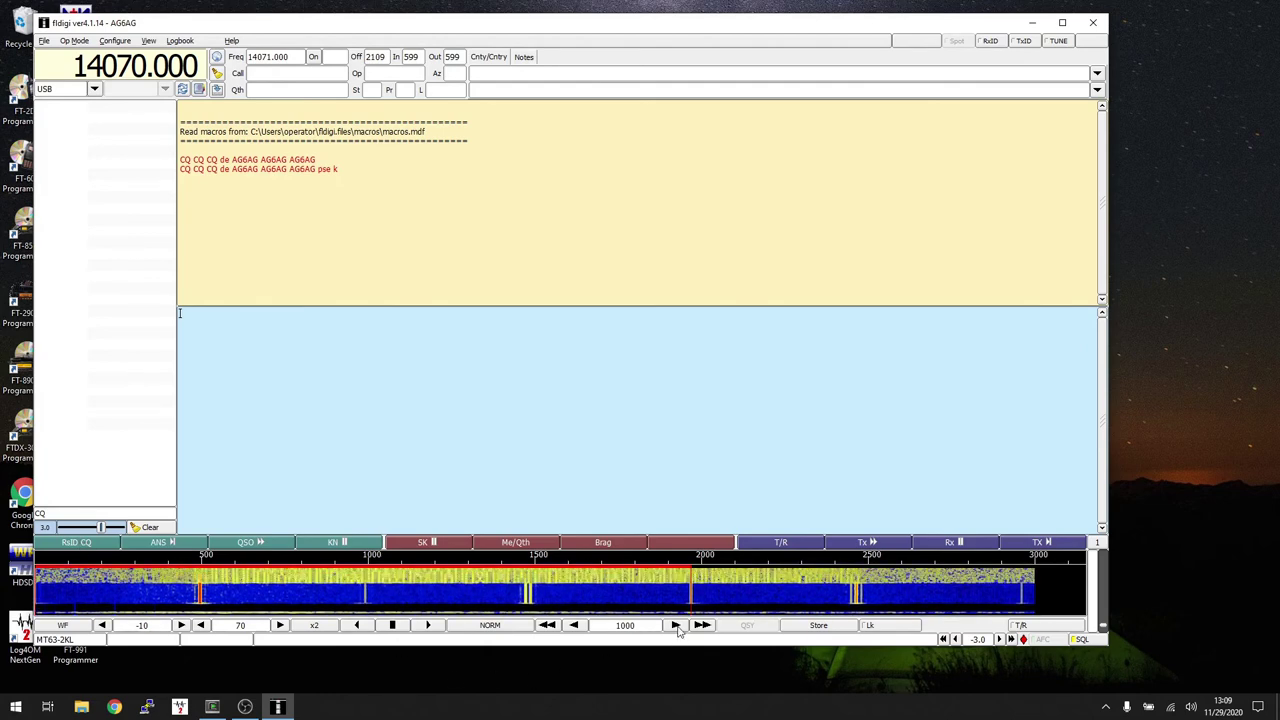
pyautogui.click(676, 625)
pyautogui.click(676, 625)
pyautogui.click(702, 625)
pyautogui.click(702, 625)
pyautogui.click(702, 625)
pyautogui.click(702, 625)
pyautogui.click(702, 625)
pyautogui.click(702, 625)
pyautogui.click(702, 625)
pyautogui.click(702, 625)
pyautogui.click(702, 625)
pyautogui.click(702, 625)
pyautogui.click(702, 625)
pyautogui.click(702, 625)
pyautogui.click(702, 625)
pyautogui.click(702, 625)
pyautogui.click(702, 625)
pyautogui.click(702, 625)
pyautogui.click(702, 625)
pyautogui.click(702, 625)
pyautogui.click(702, 625)
pyautogui.click(702, 625)
pyautogui.click(702, 625)
pyautogui.click(702, 625)
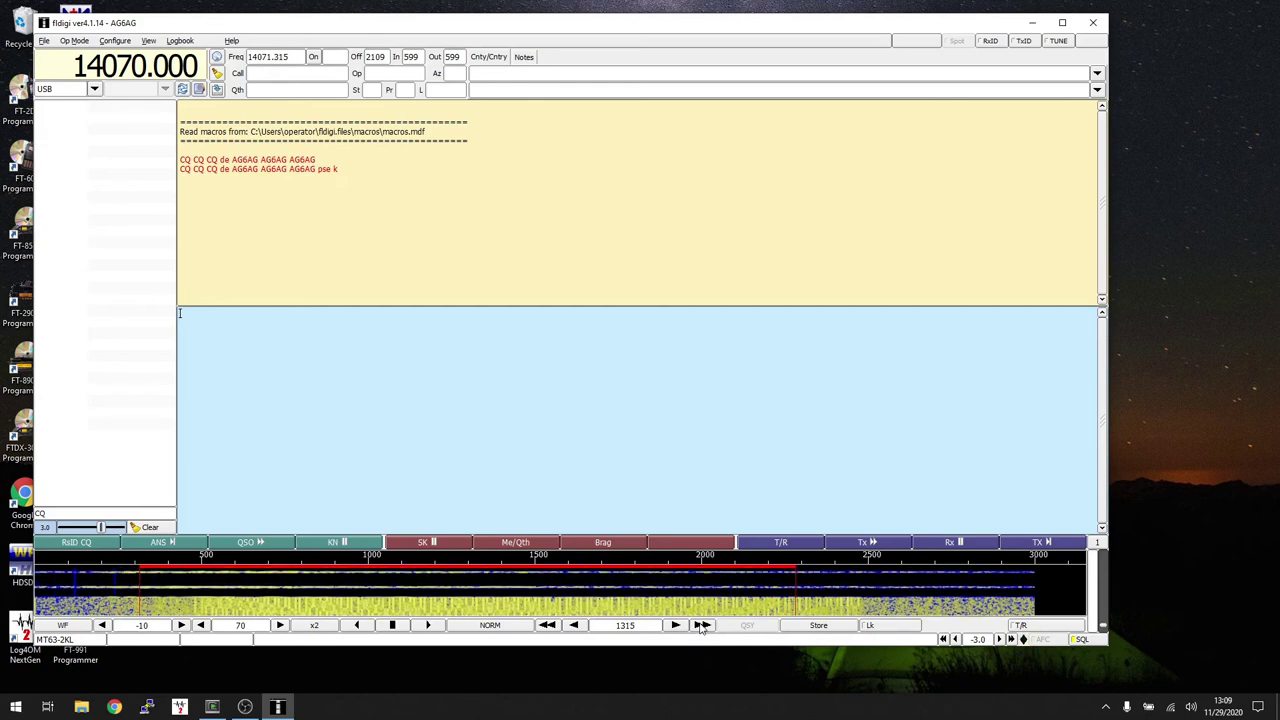
pyautogui.click(537, 562)
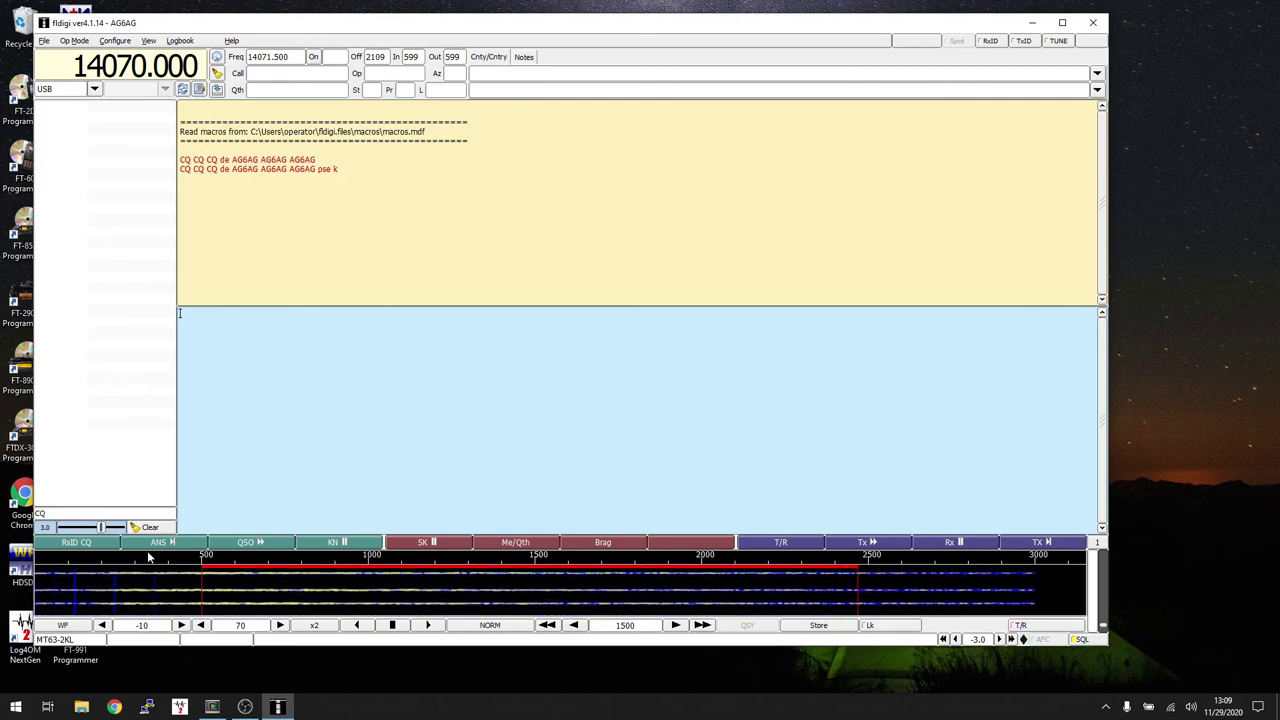
# Transmit another CQ call with the RSID CQ macro and copy the answering station's call sign from the received text into the log entry
pyautogui.click(95, 546)
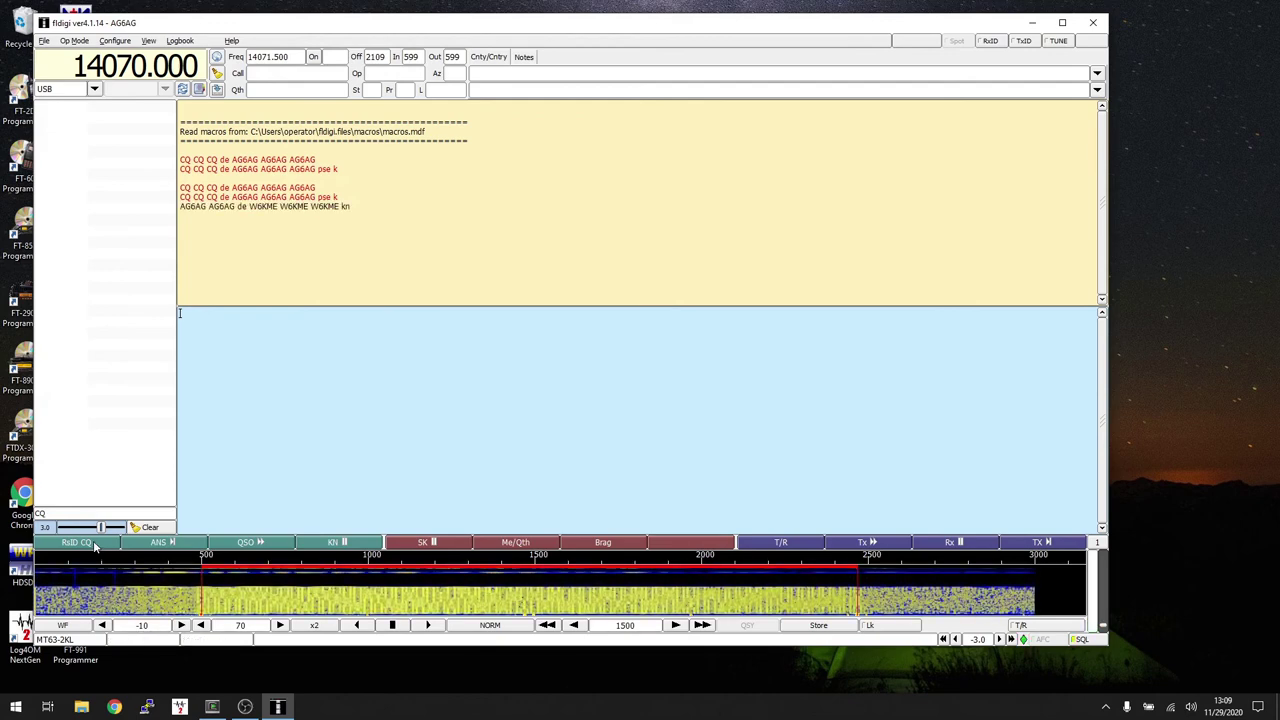
pyautogui.click(259, 207)
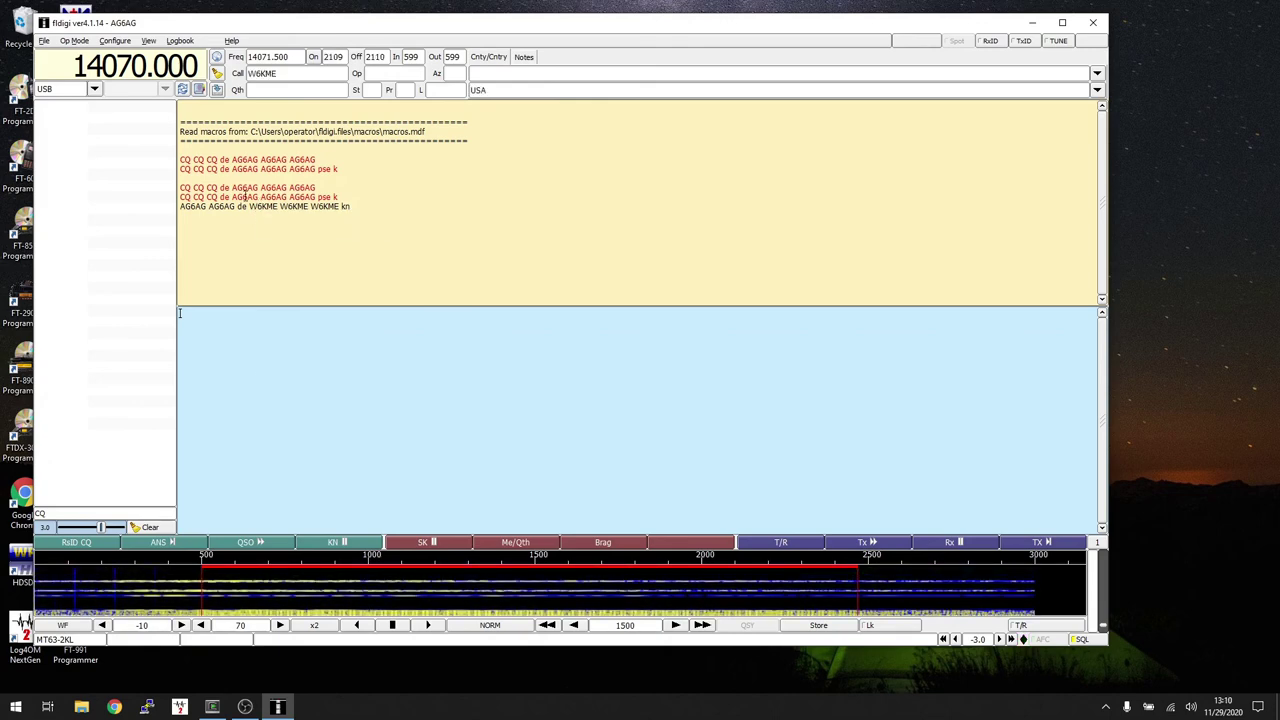
# Reply with the QSO macro, greet the operator by name, send "You are on candid camera! I'm shooting a video on signallink." and finish with KN
pyautogui.click(242, 545)
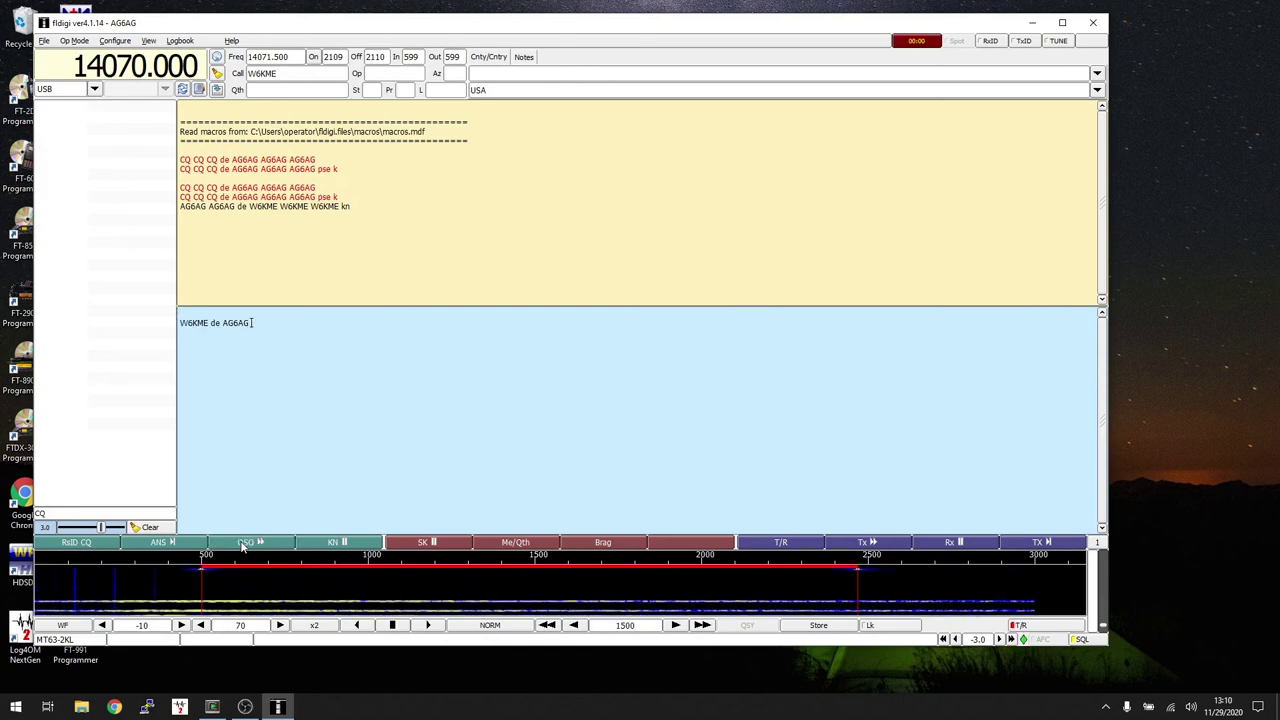
pyautogui.write('kEIT')
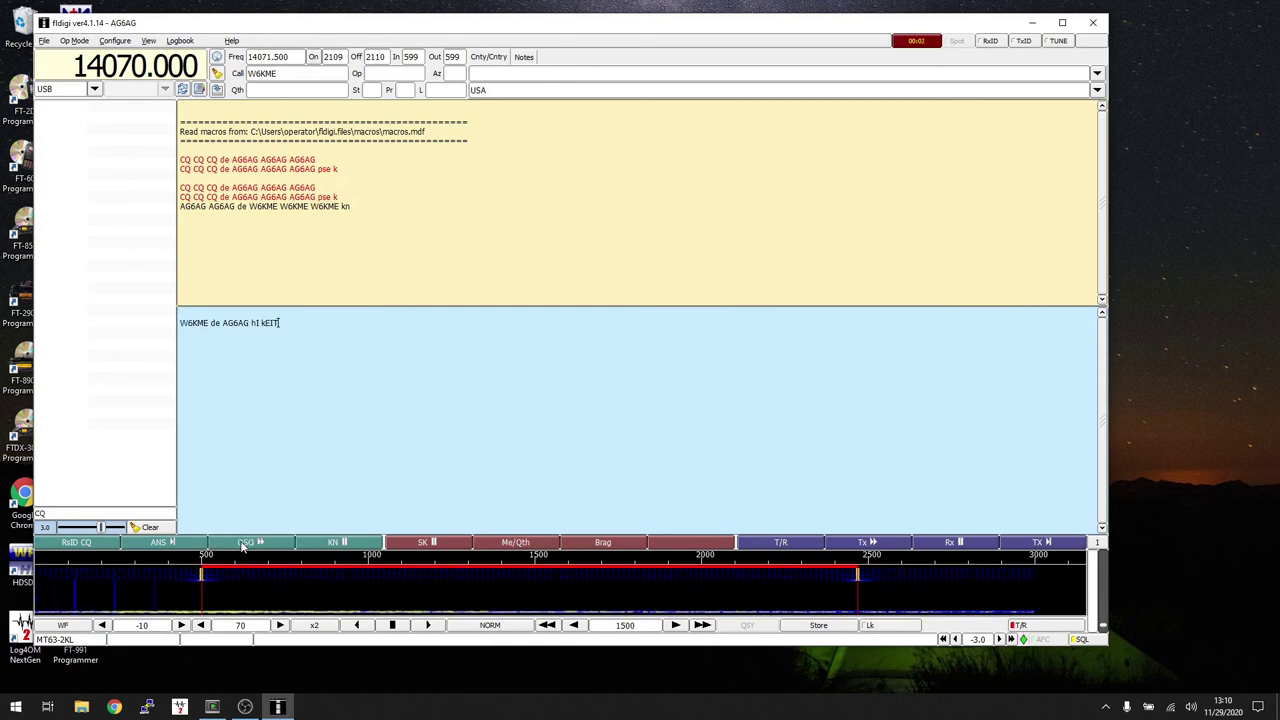
pyautogui.write('H.')
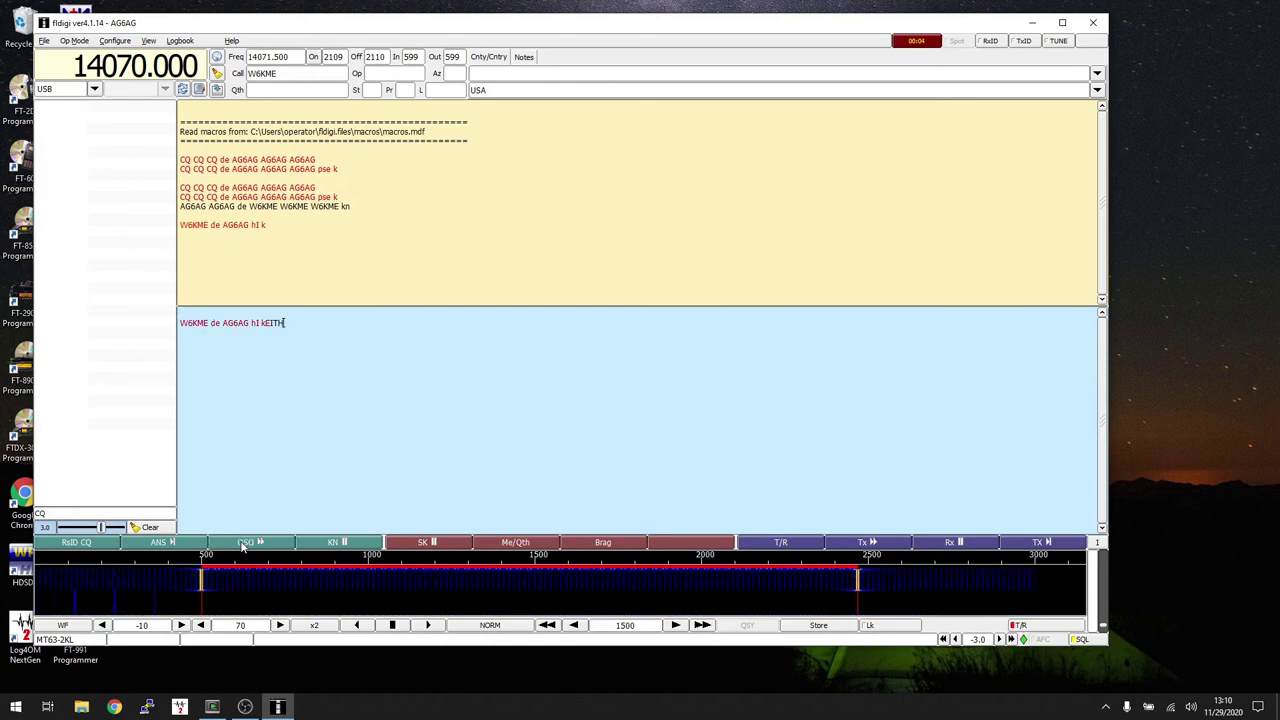
pyautogui.write('.. You a')
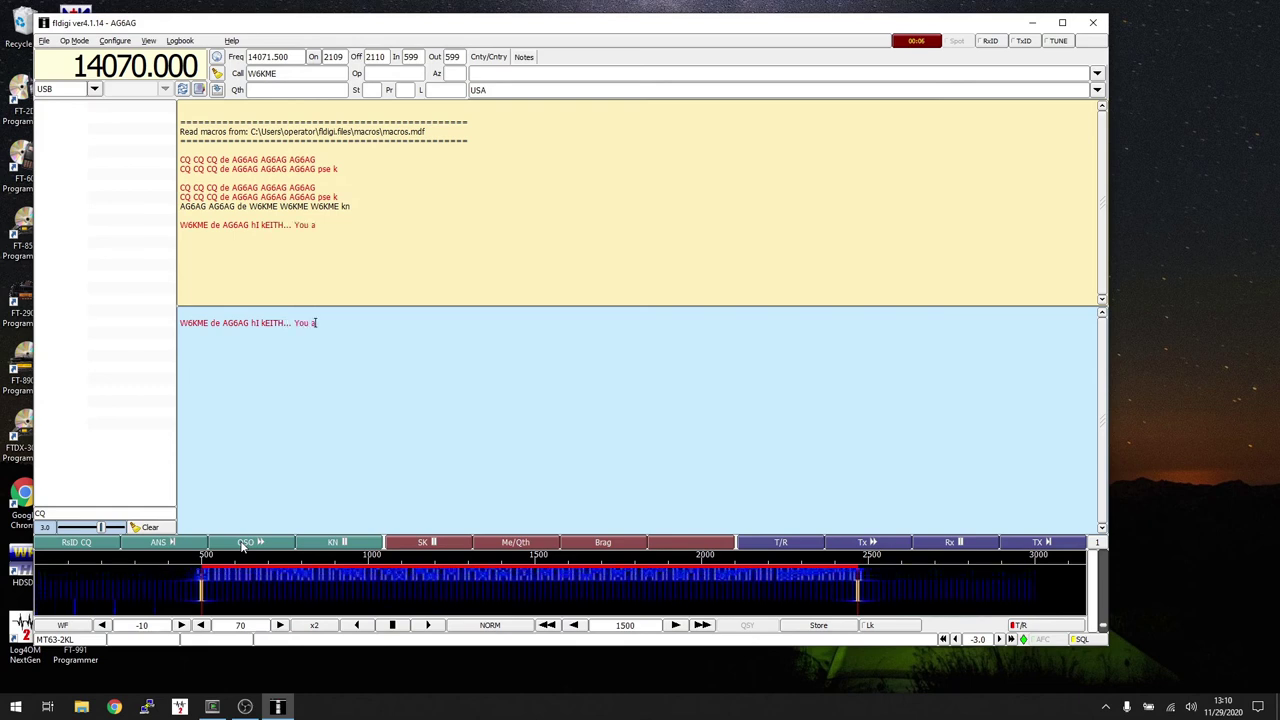
pyautogui.write('re on can')
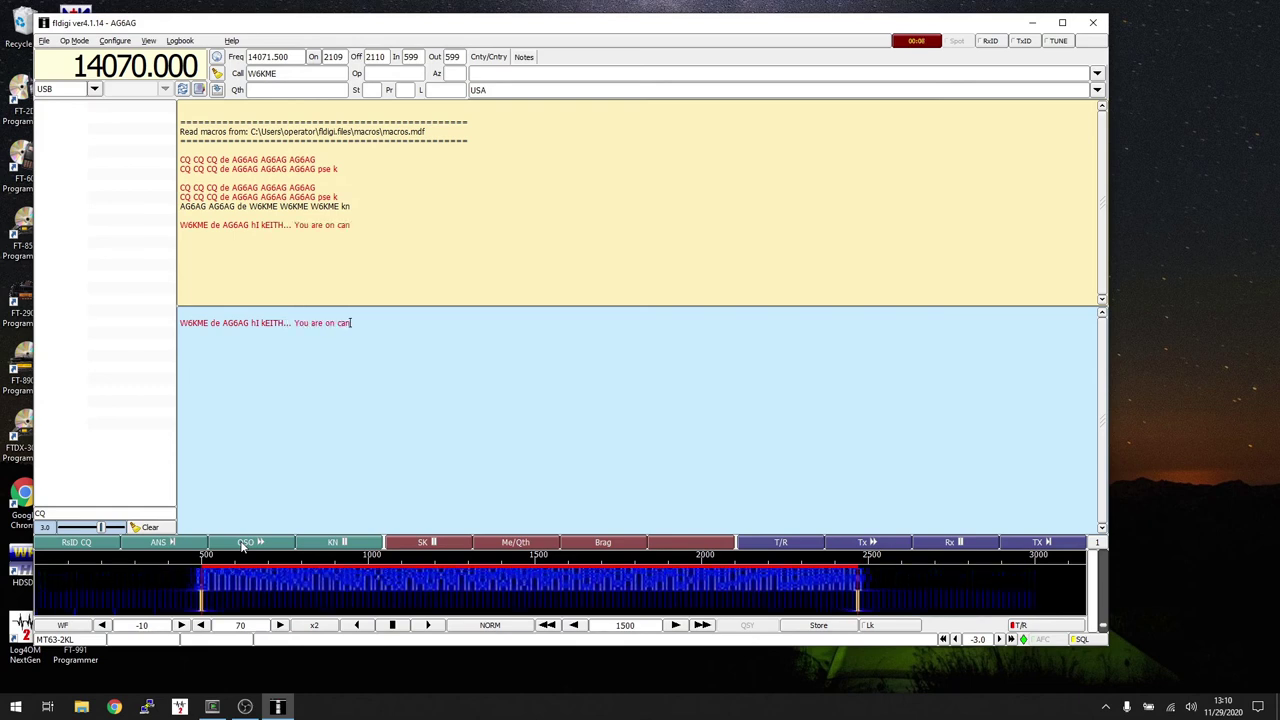
pyautogui.write('t')
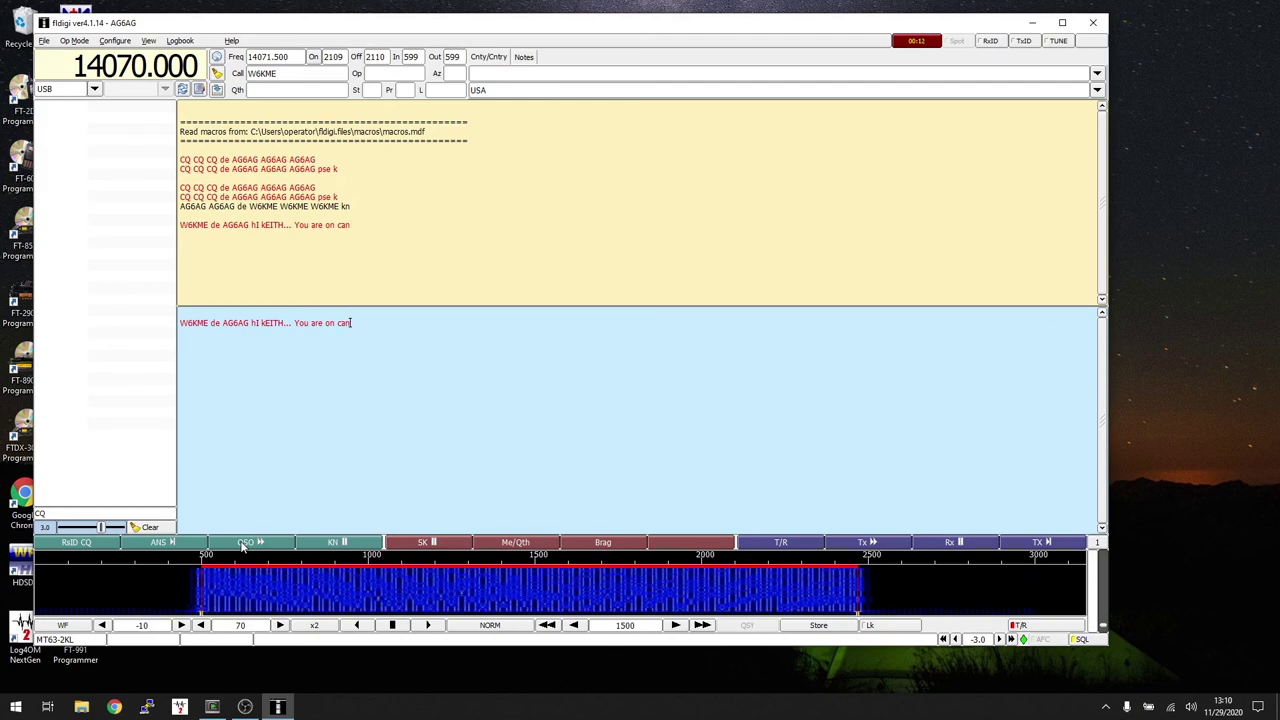
pyautogui.write('did camera! I')
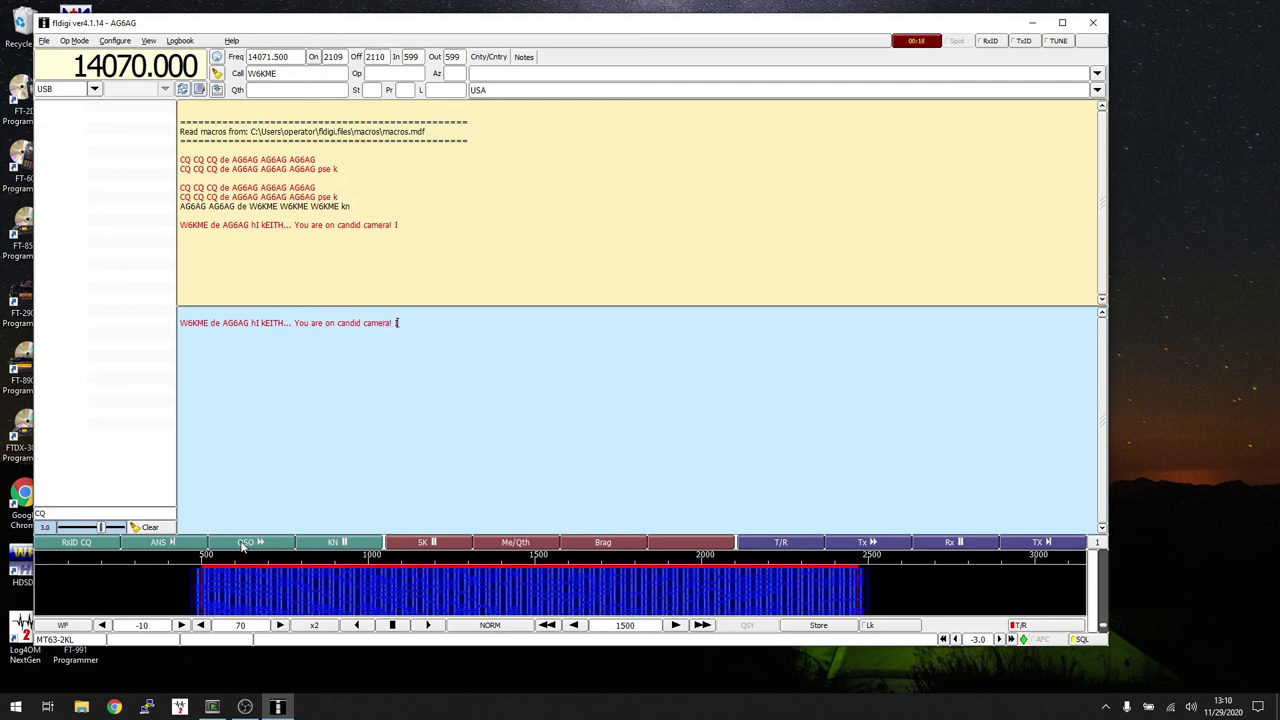
pyautogui.write("'m shoot")
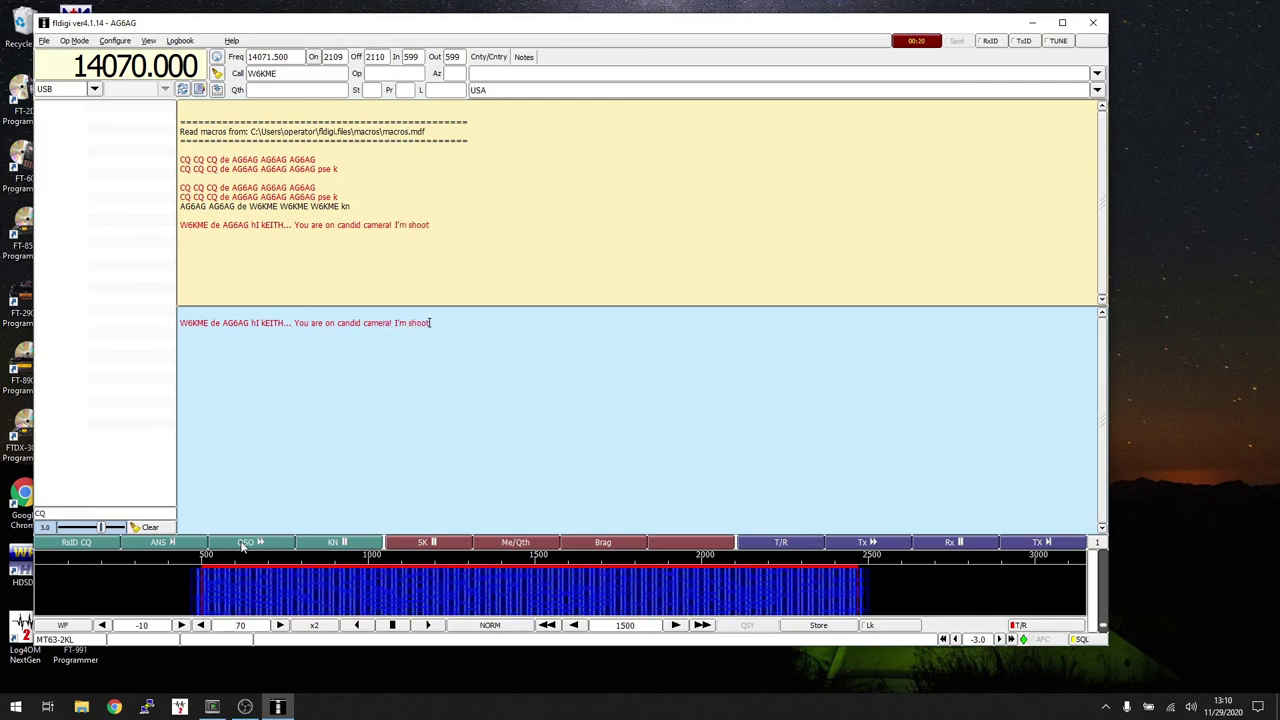
pyautogui.write('ing a video on')
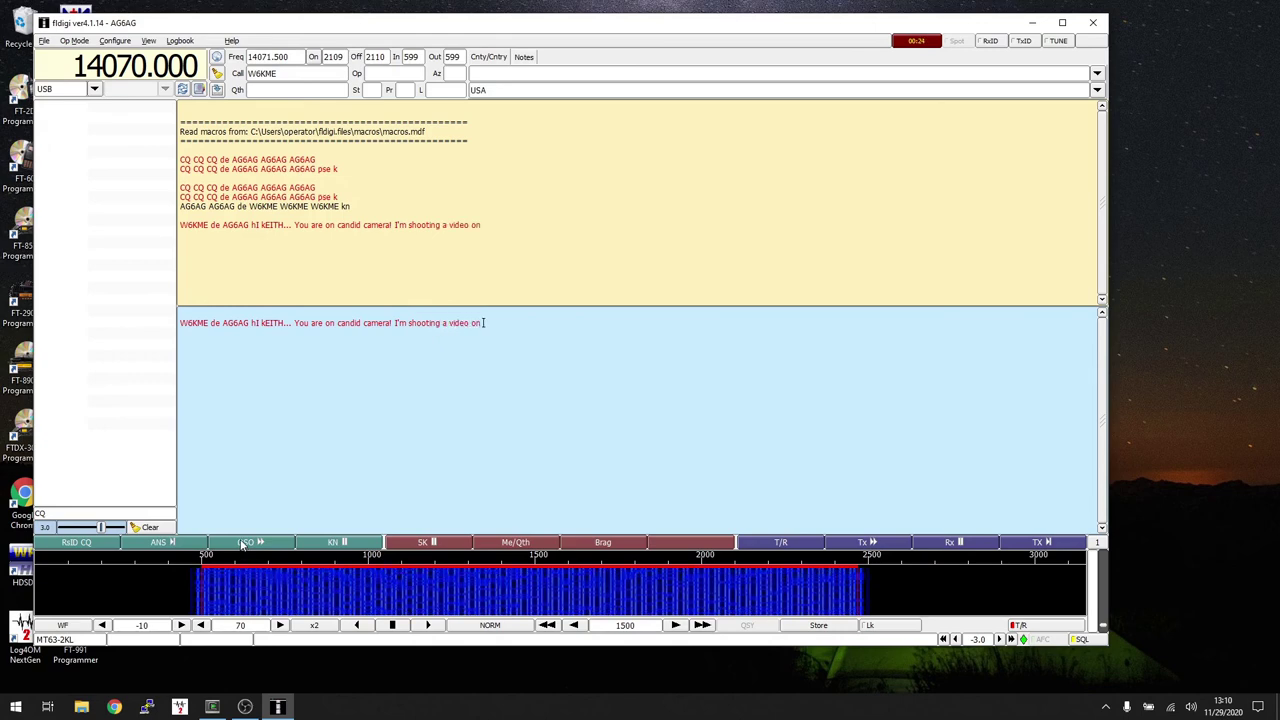
pyautogui.write(' signallink.')
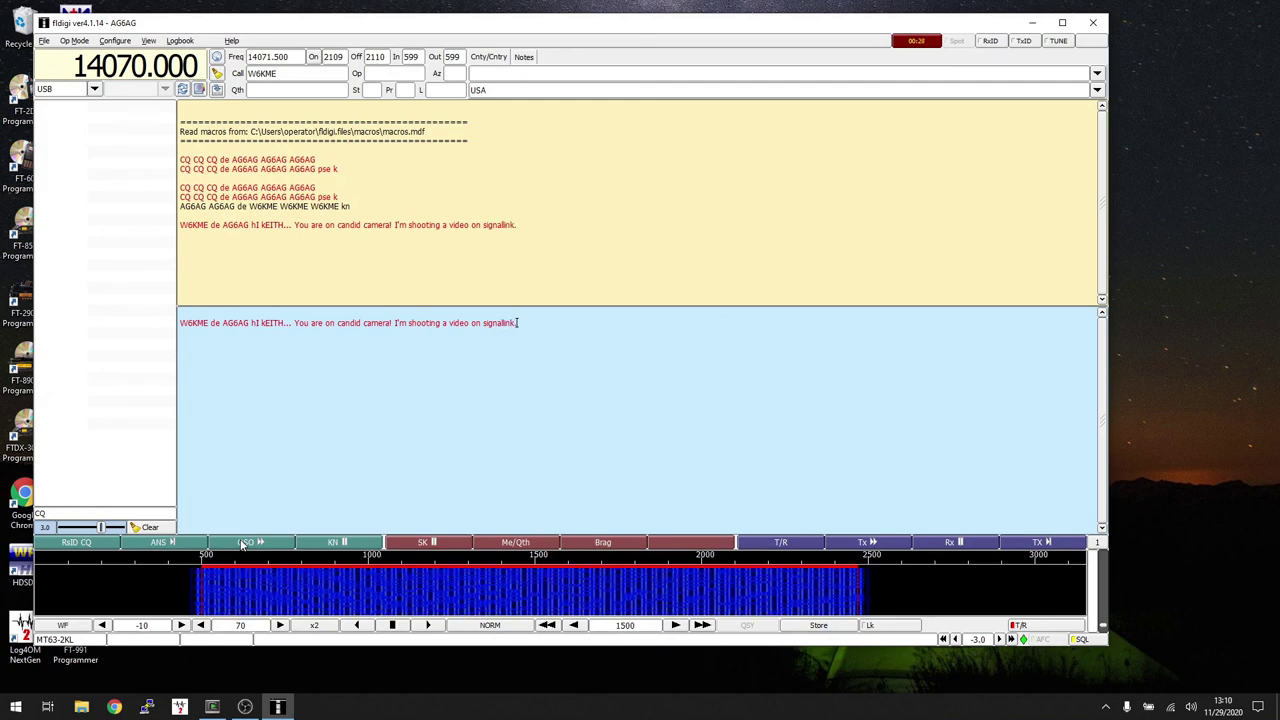
pyautogui.click(340, 543)
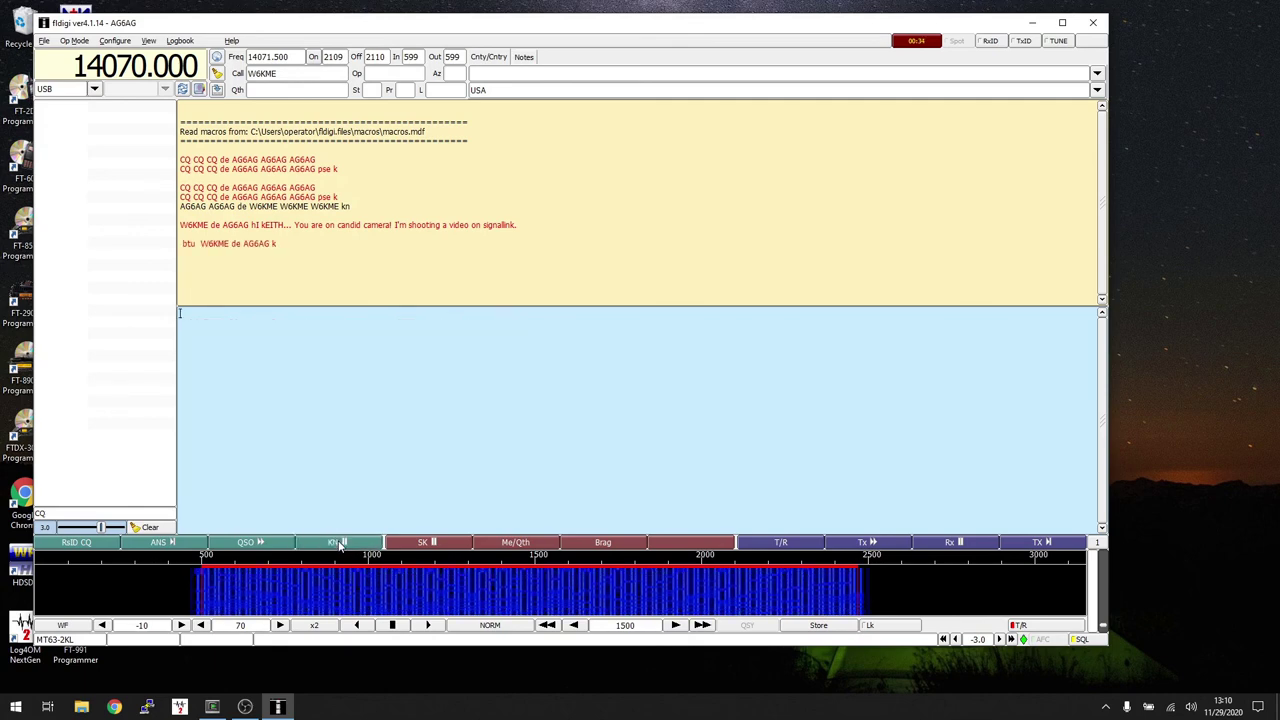